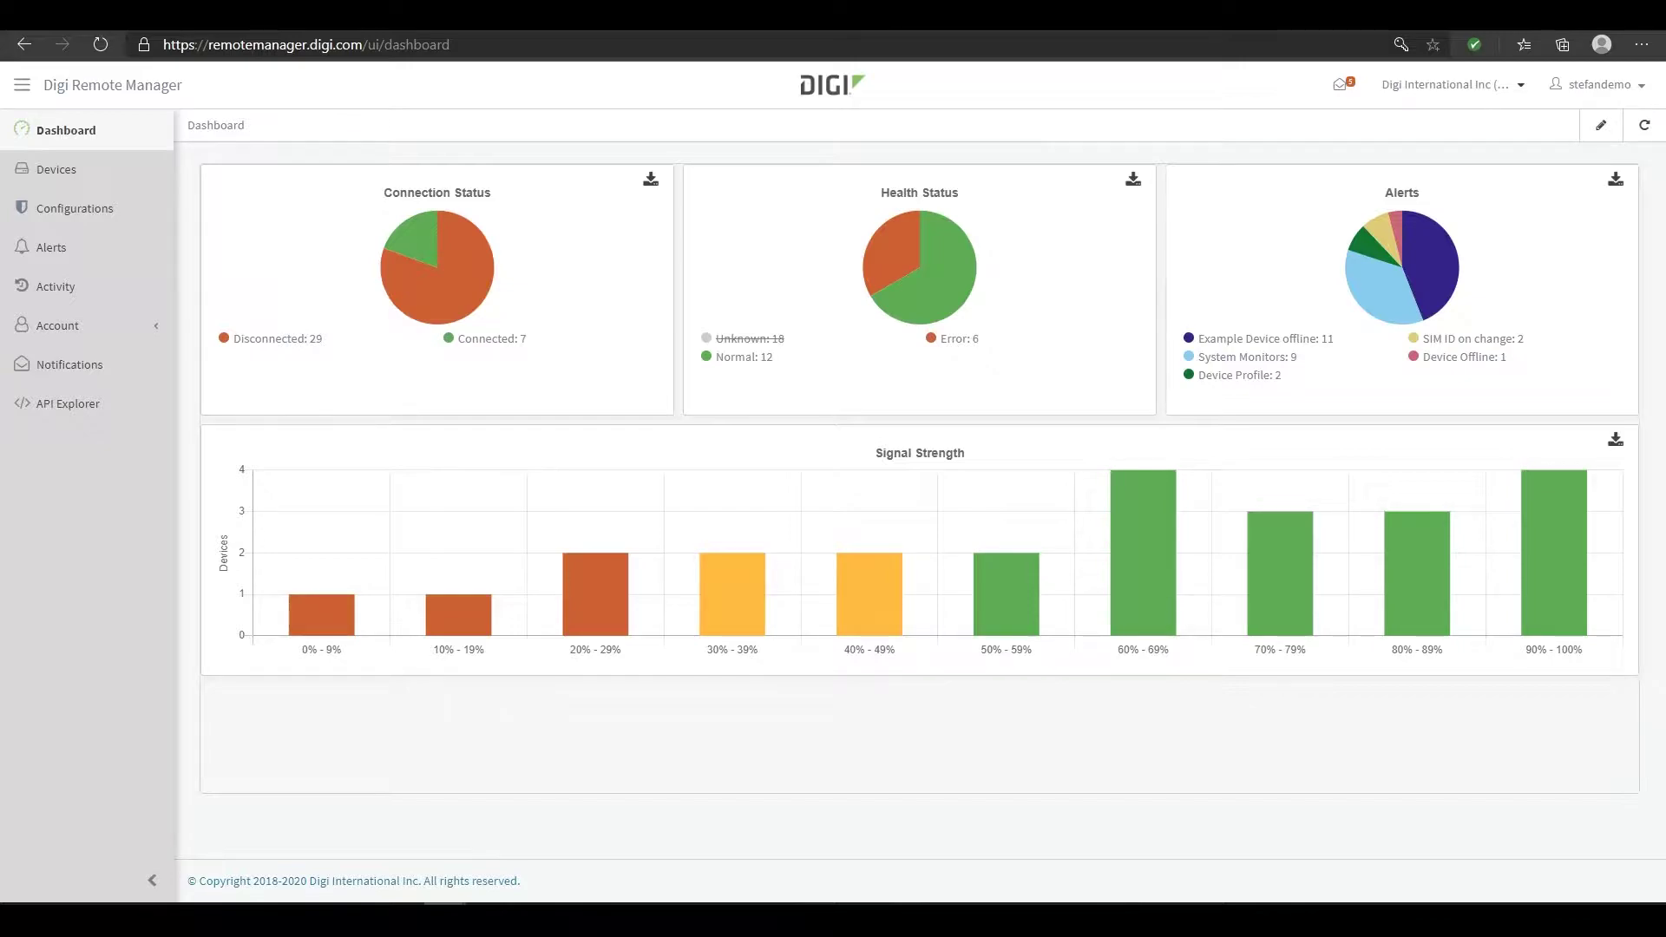
# Collapse and reopen the navigation sidebar, then toggle it between icons-only and full page names
pyautogui.click(24, 89)
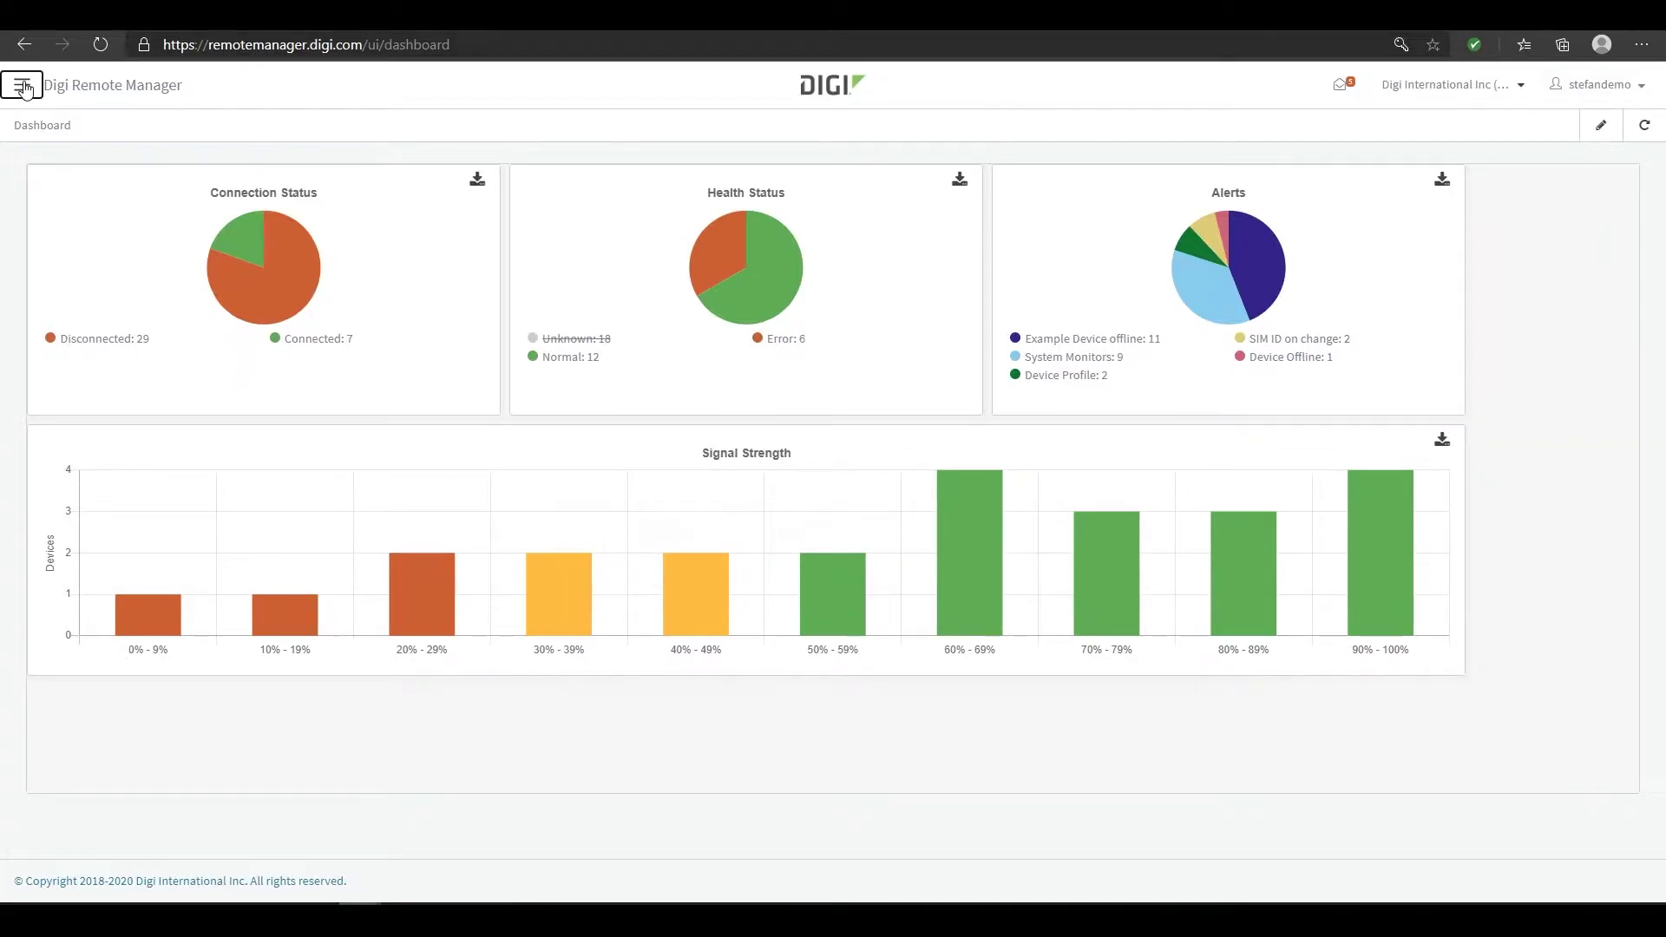
pyautogui.click(24, 89)
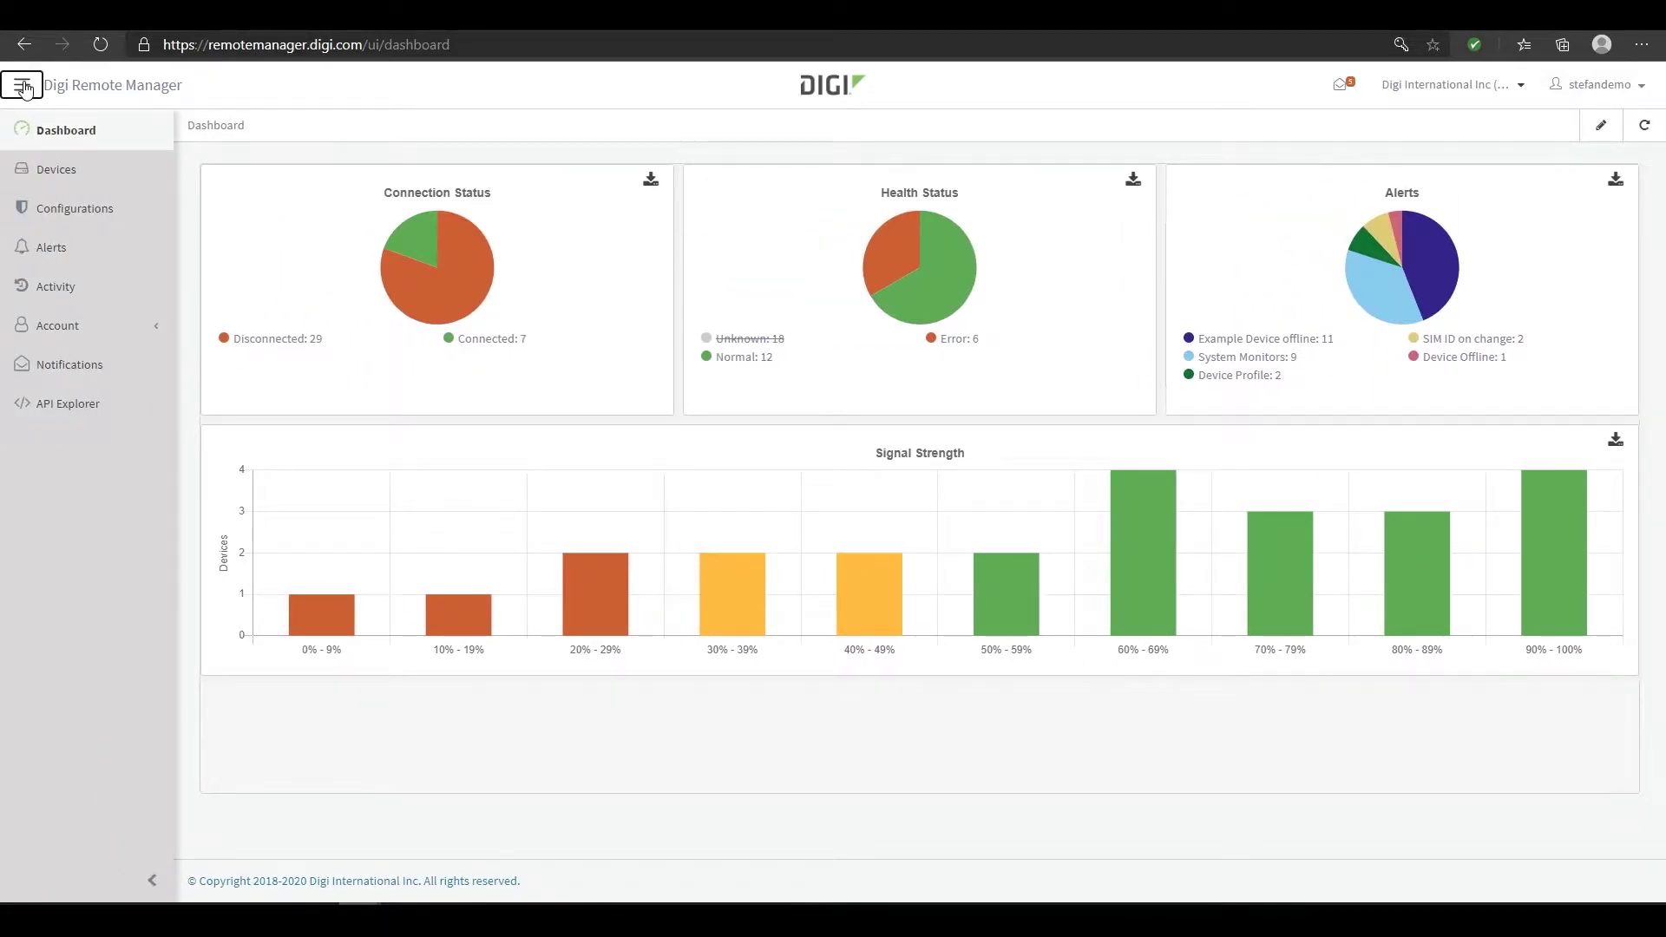
pyautogui.click(154, 884)
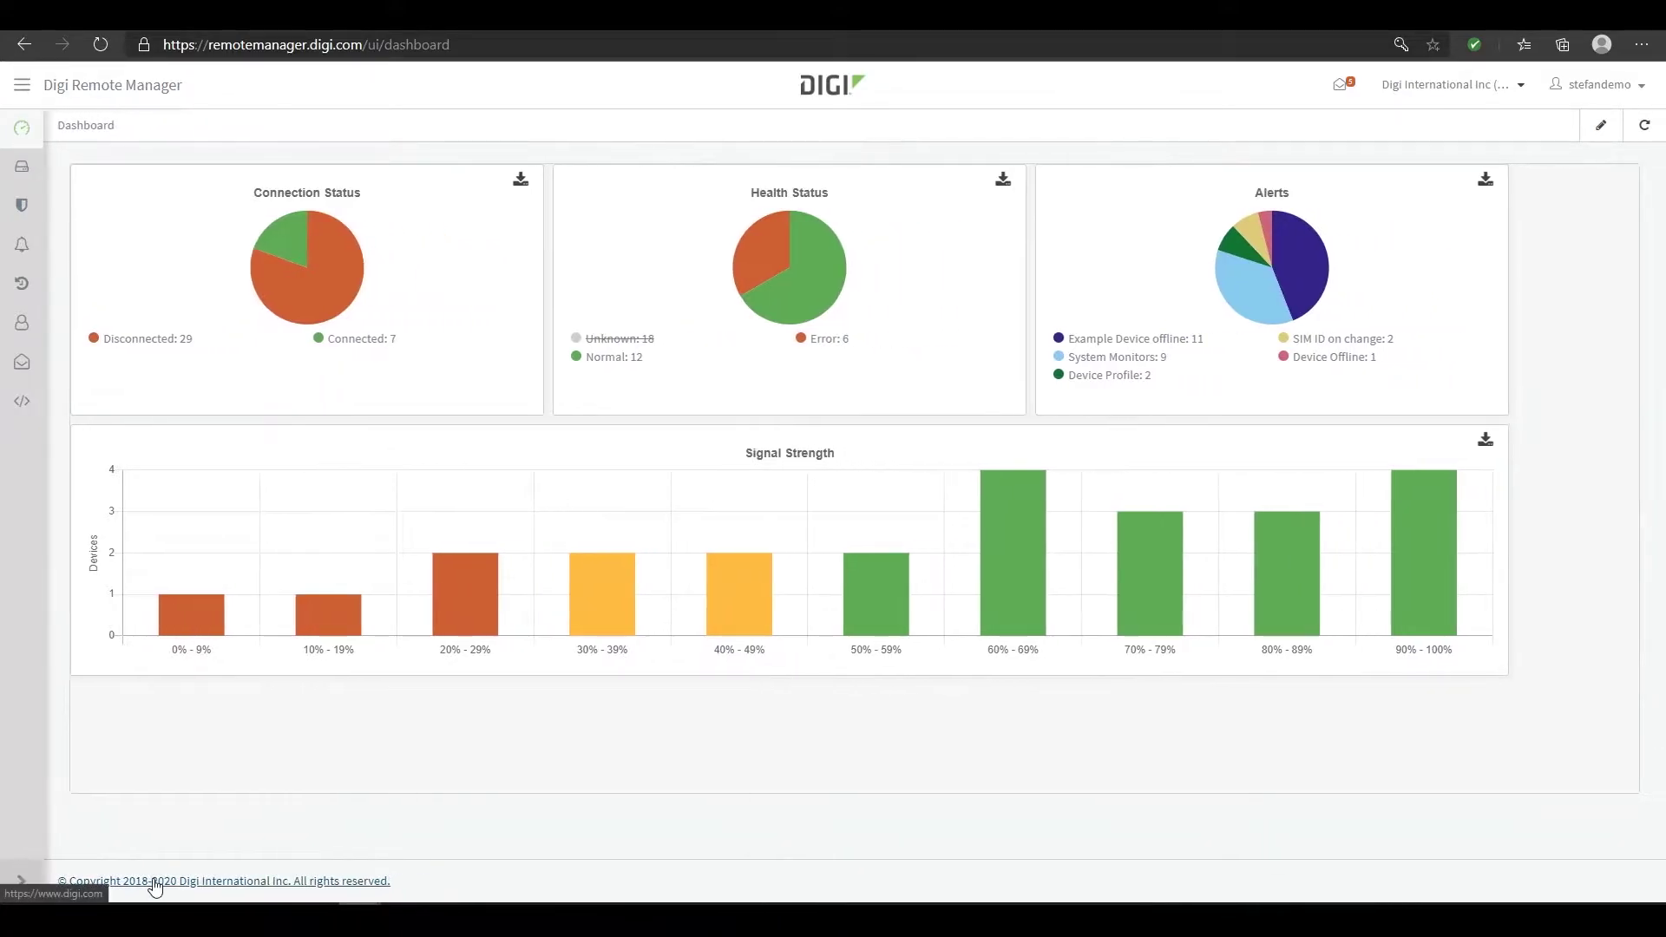
pyautogui.click(24, 878)
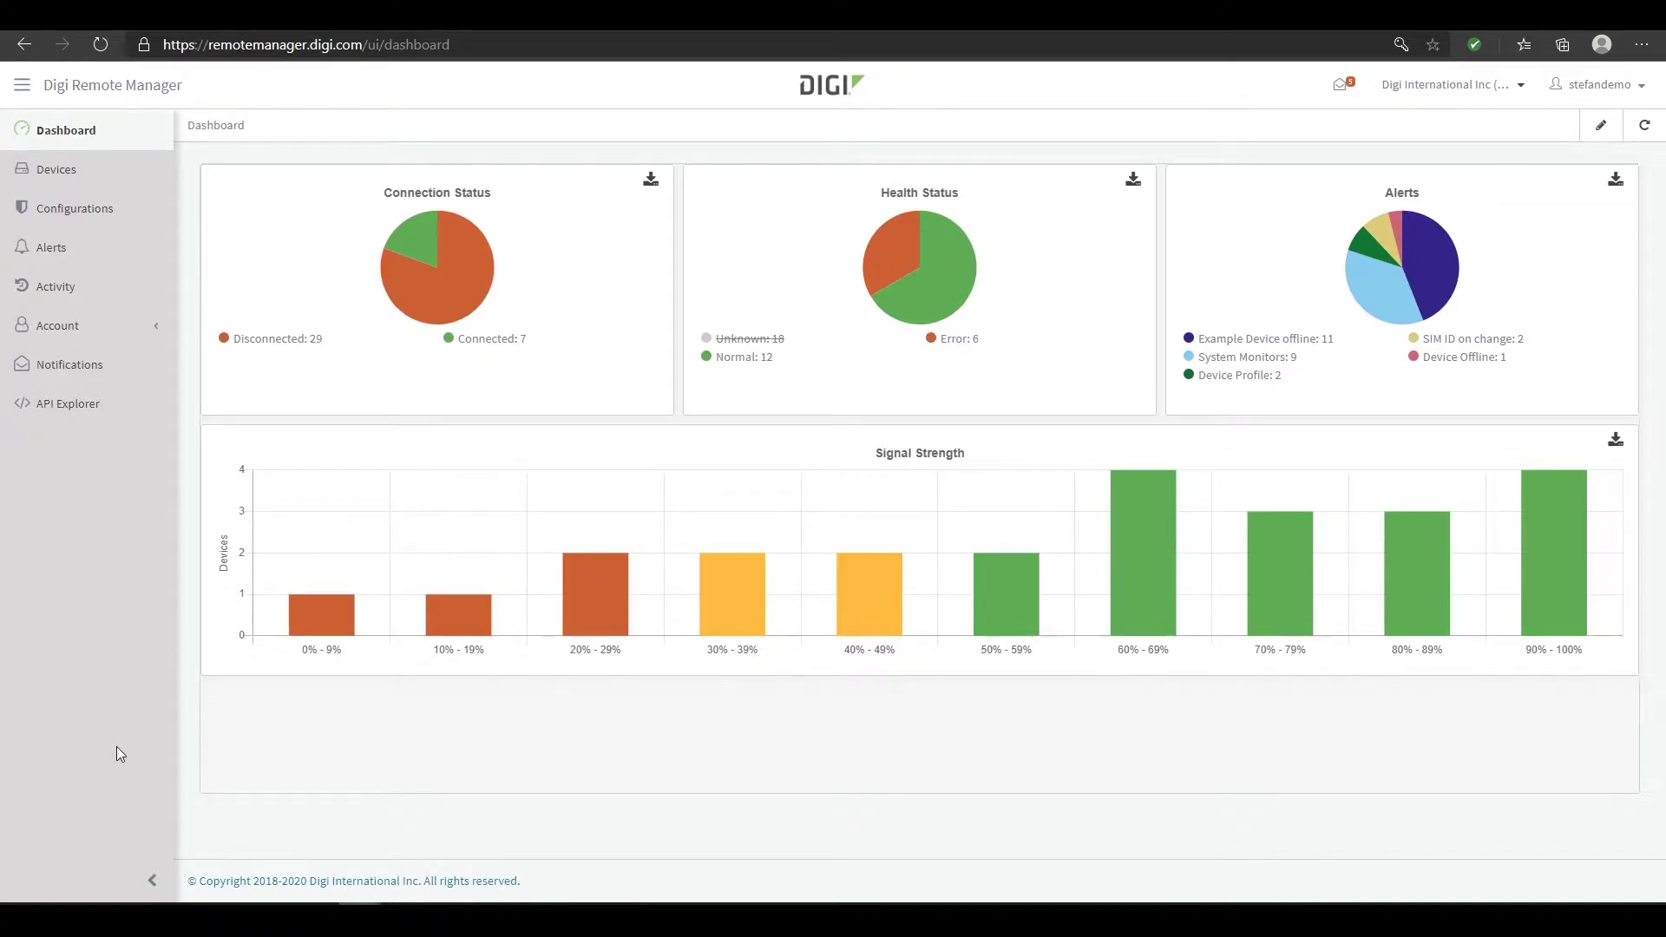
# Glance at the notifications list and the subaccount chooser, then close both
pyautogui.click(1340, 84)
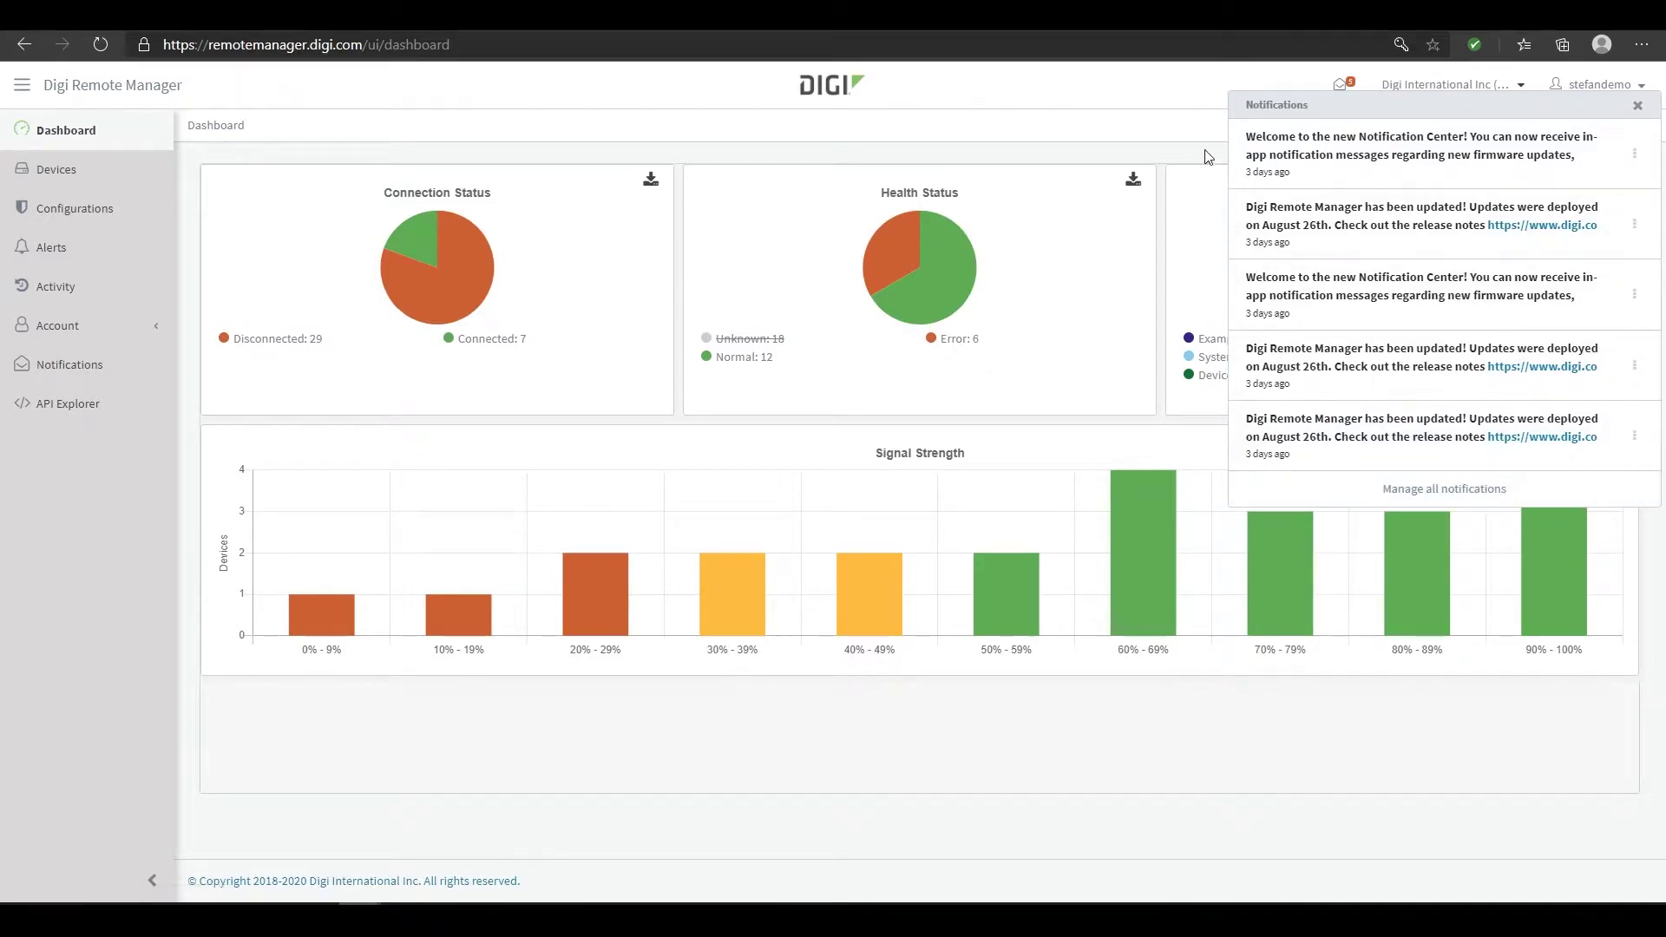
pyautogui.click(1172, 104)
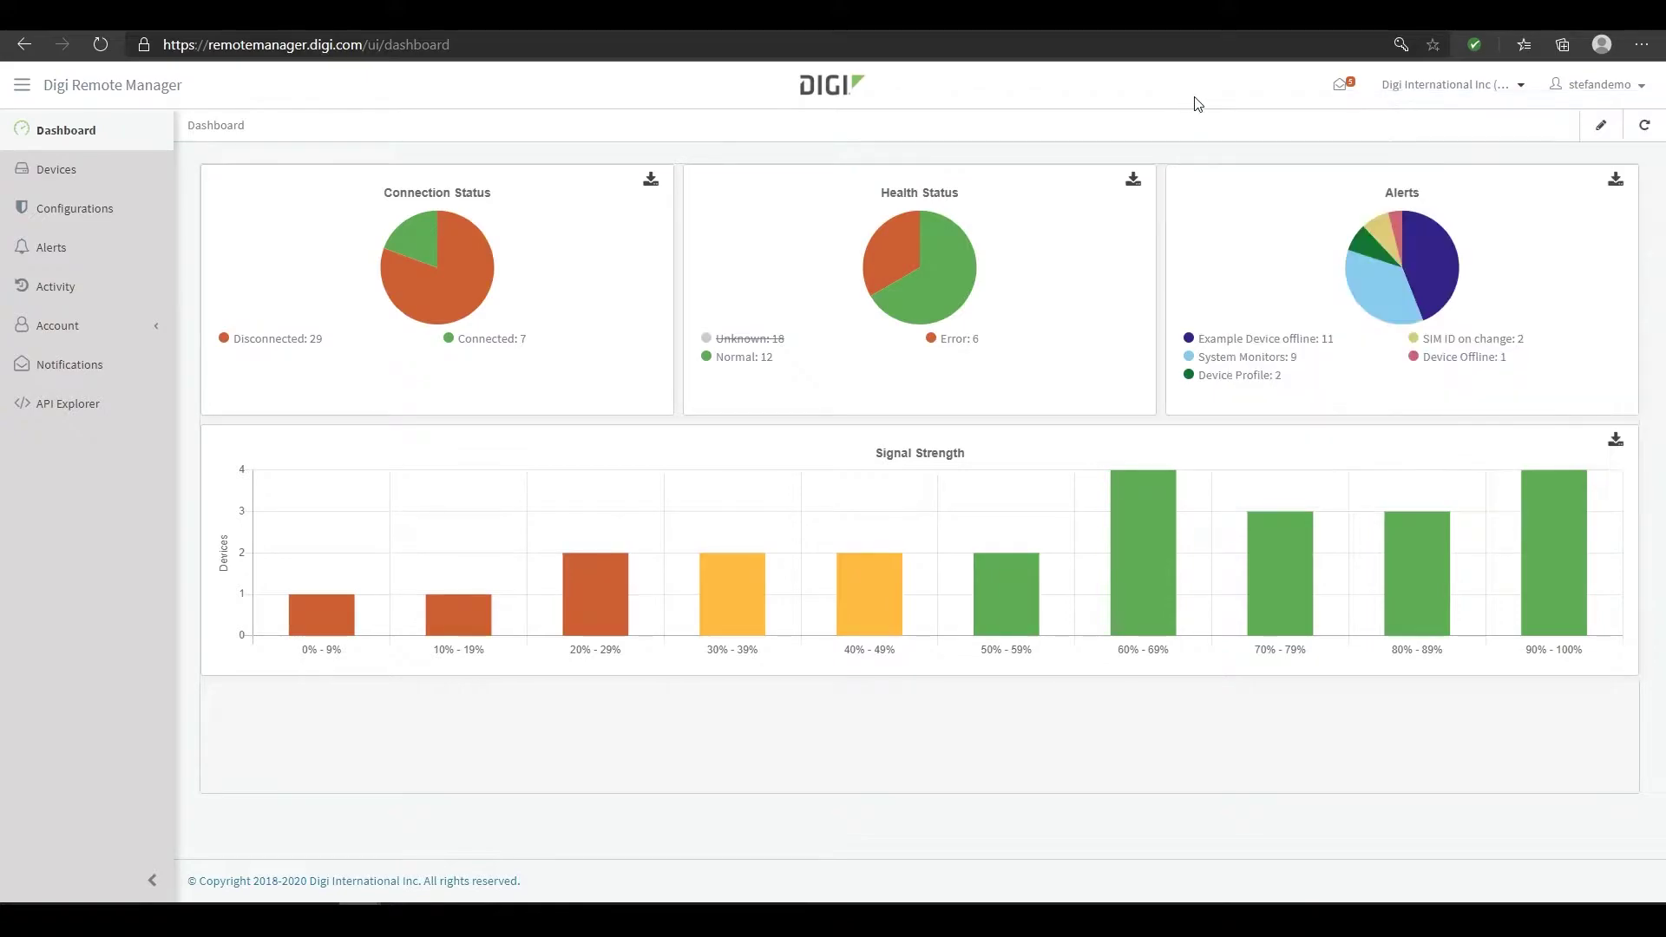
pyautogui.click(1473, 87)
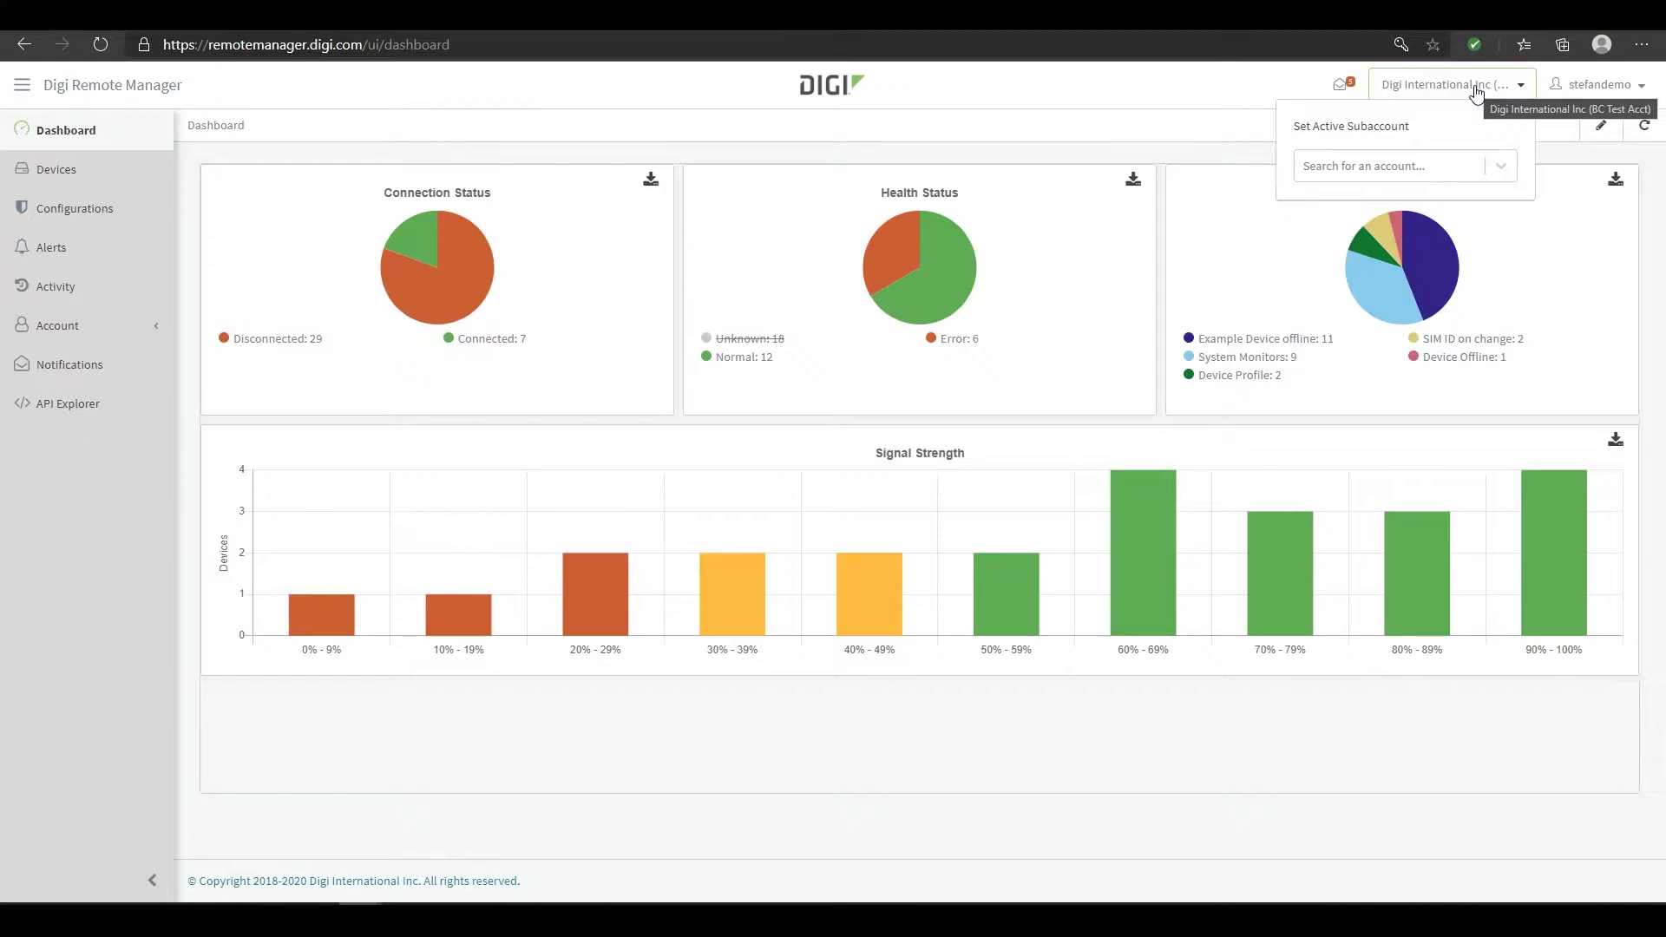
pyautogui.click(1500, 166)
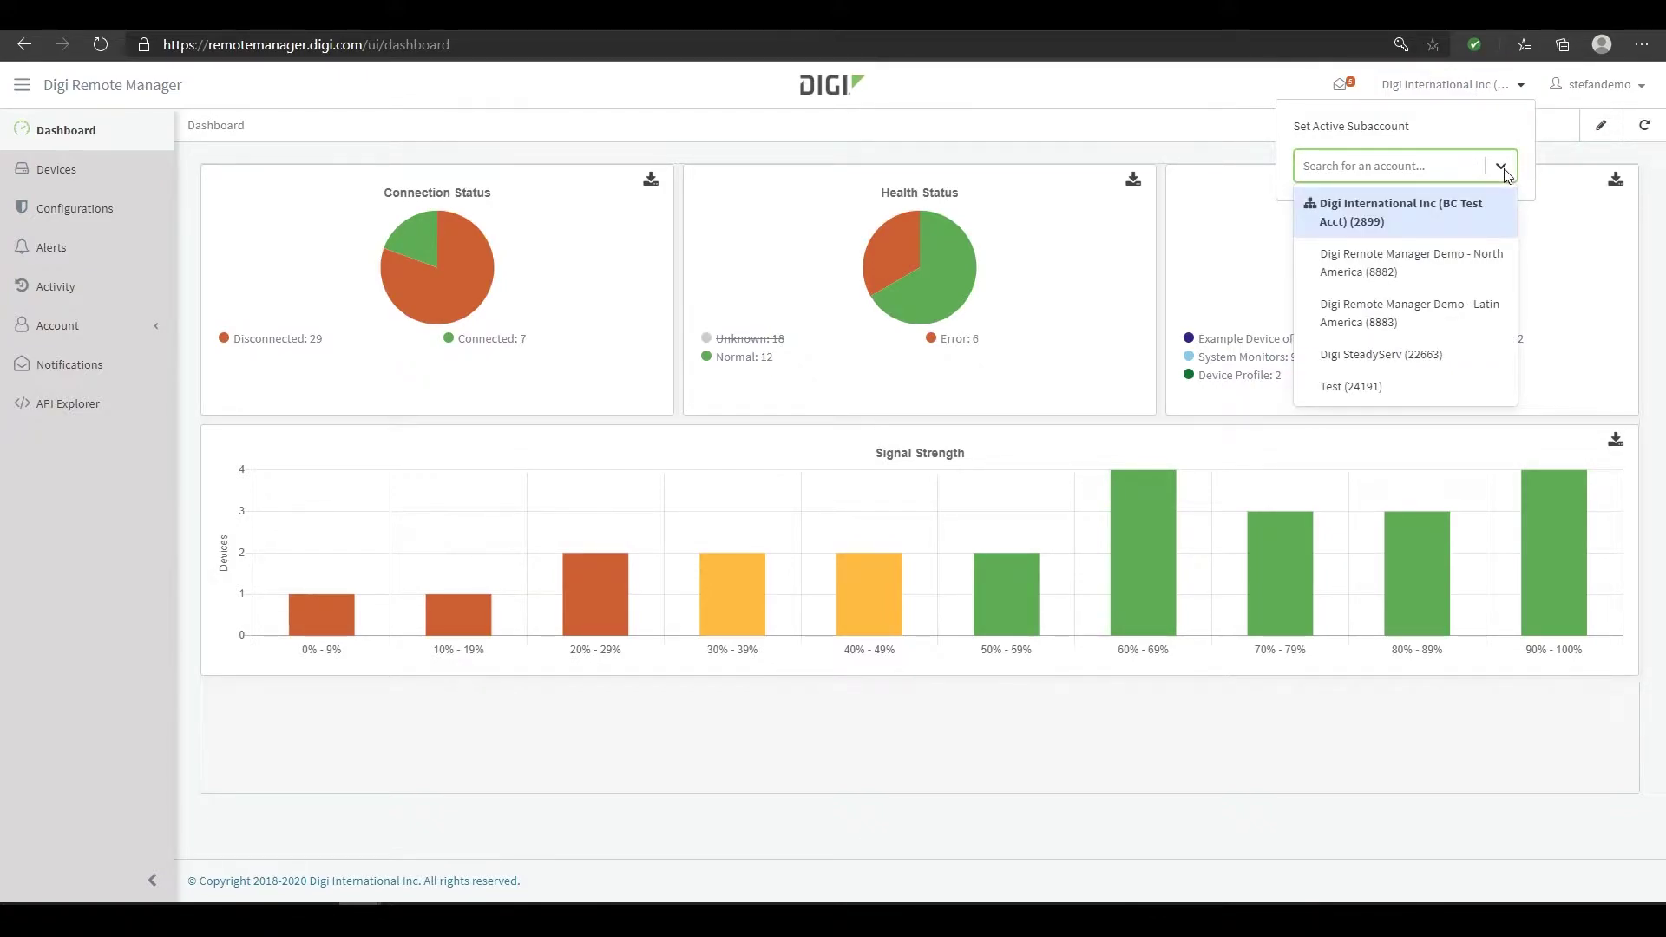
pyautogui.click(1504, 168)
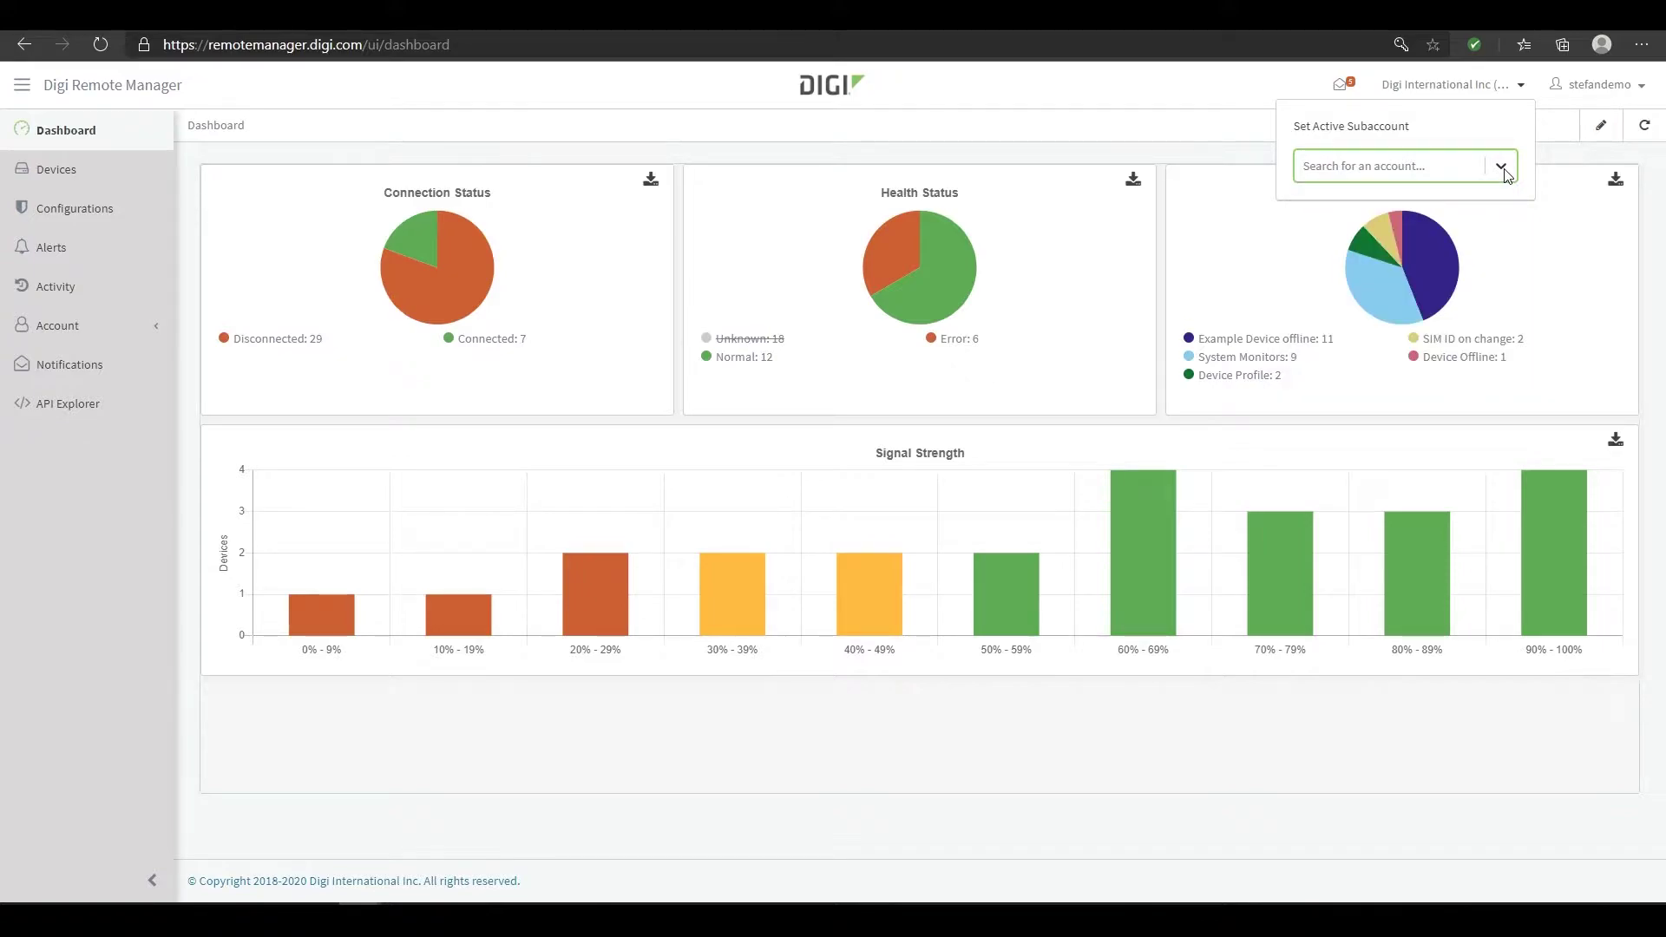
pyautogui.click(1249, 103)
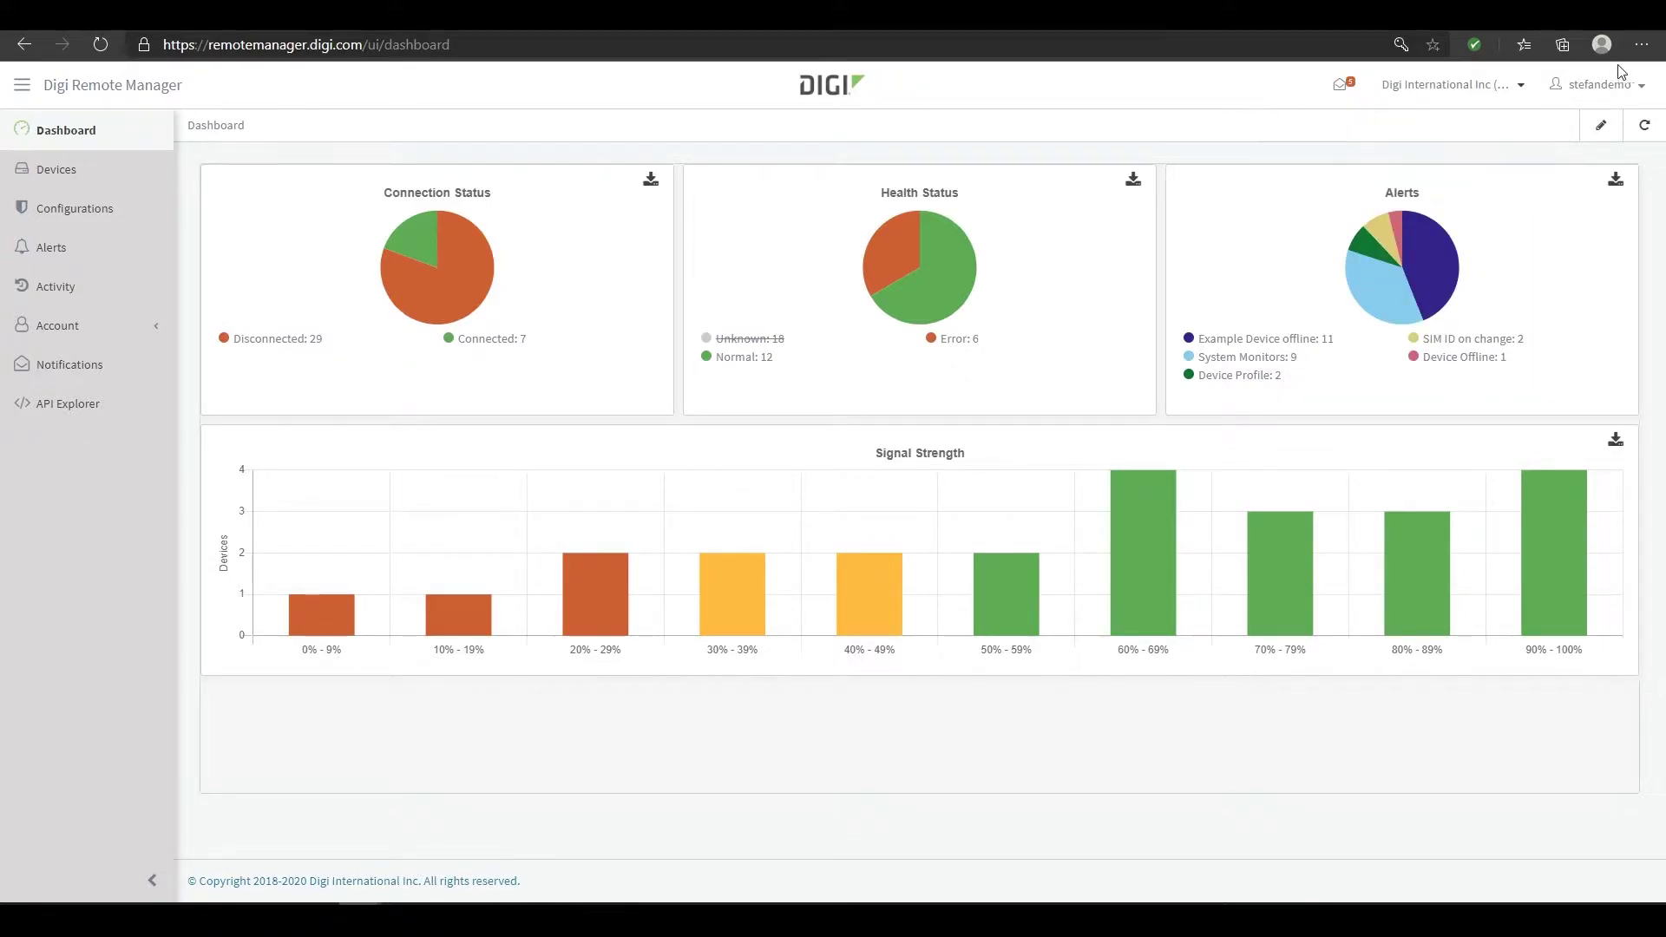
# View the What's New release highlights from the user account menu
pyautogui.click(1641, 85)
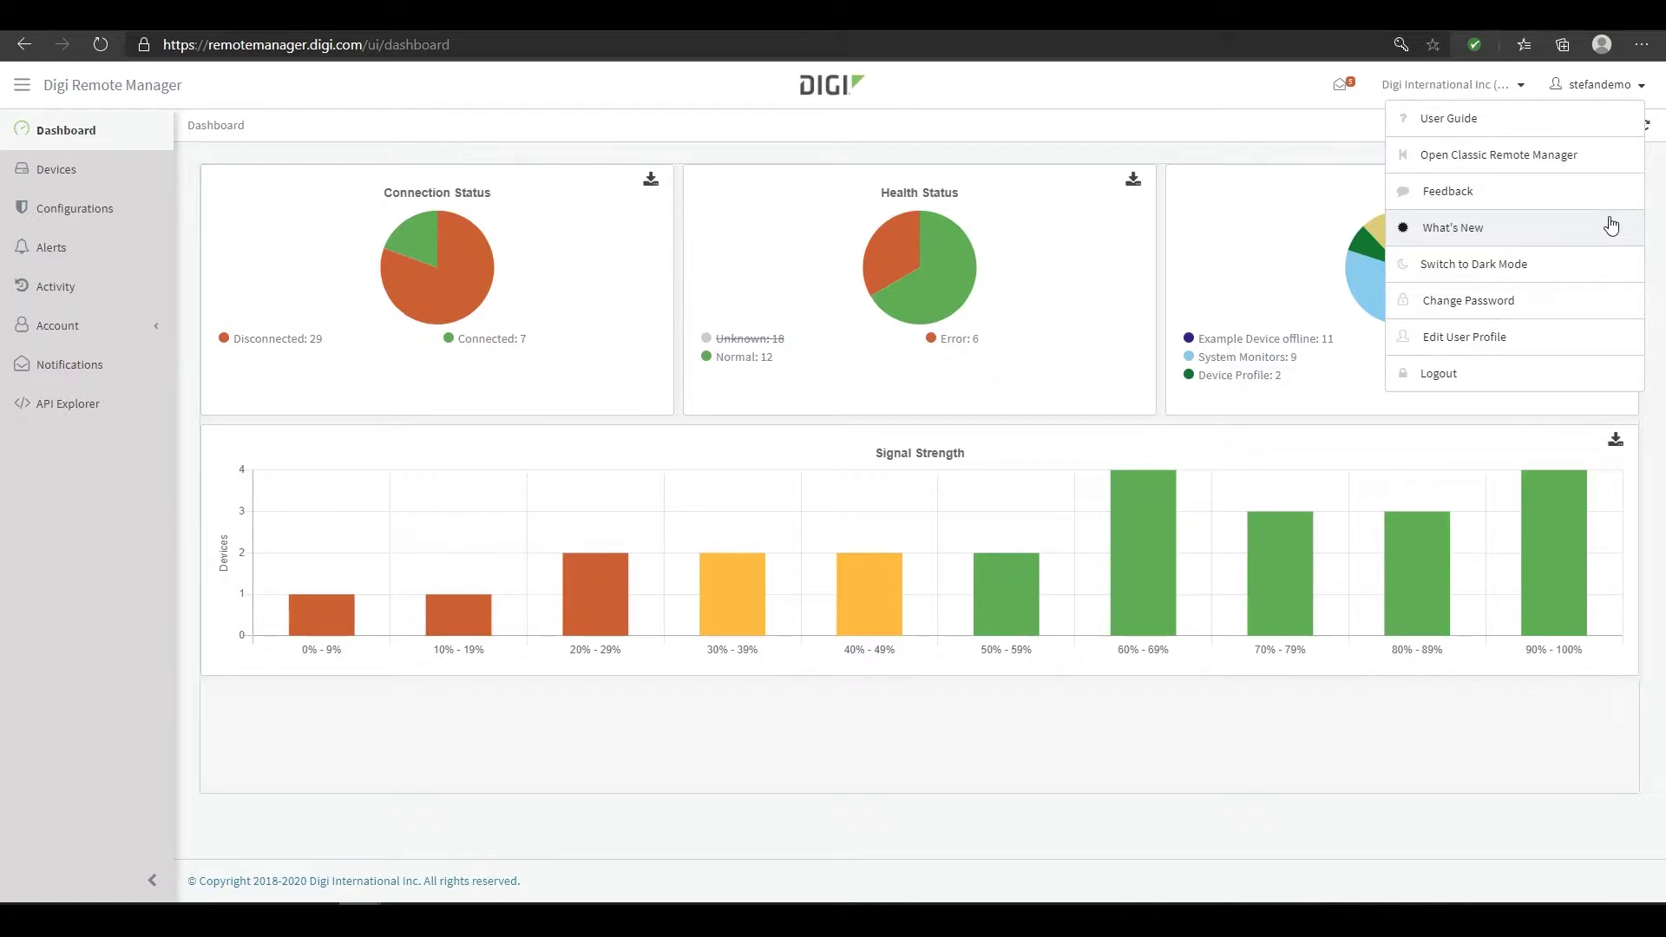
pyautogui.click(1611, 225)
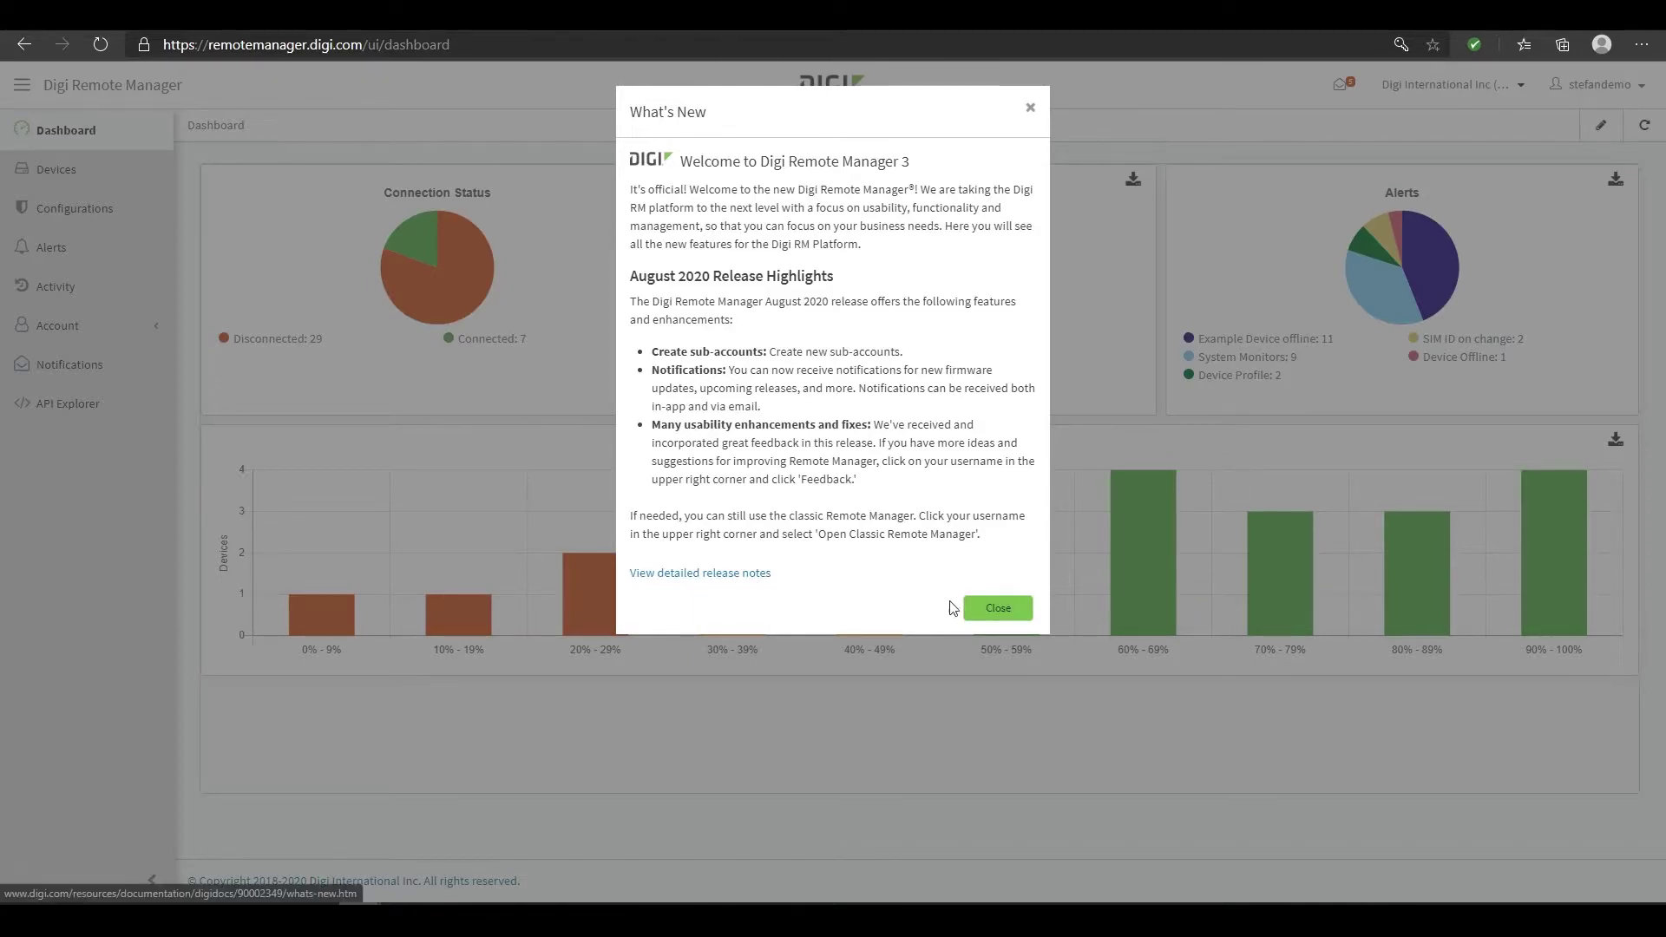
pyautogui.click(991, 615)
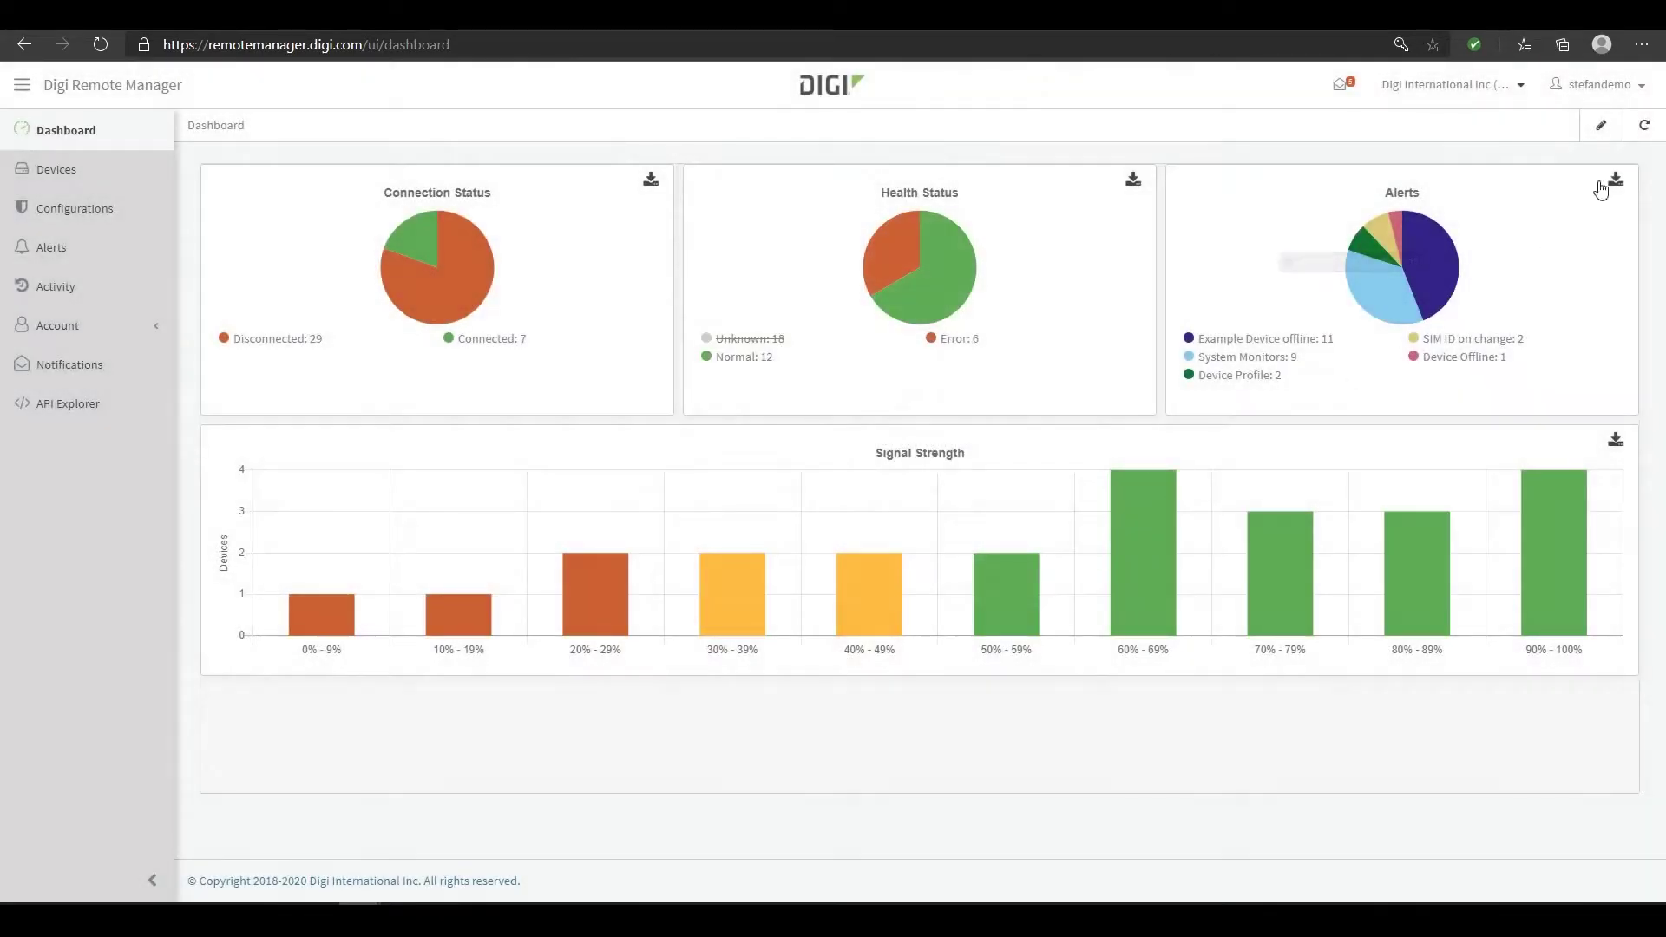
# Switch the interface to dark theme, then back to light theme
pyautogui.click(1640, 97)
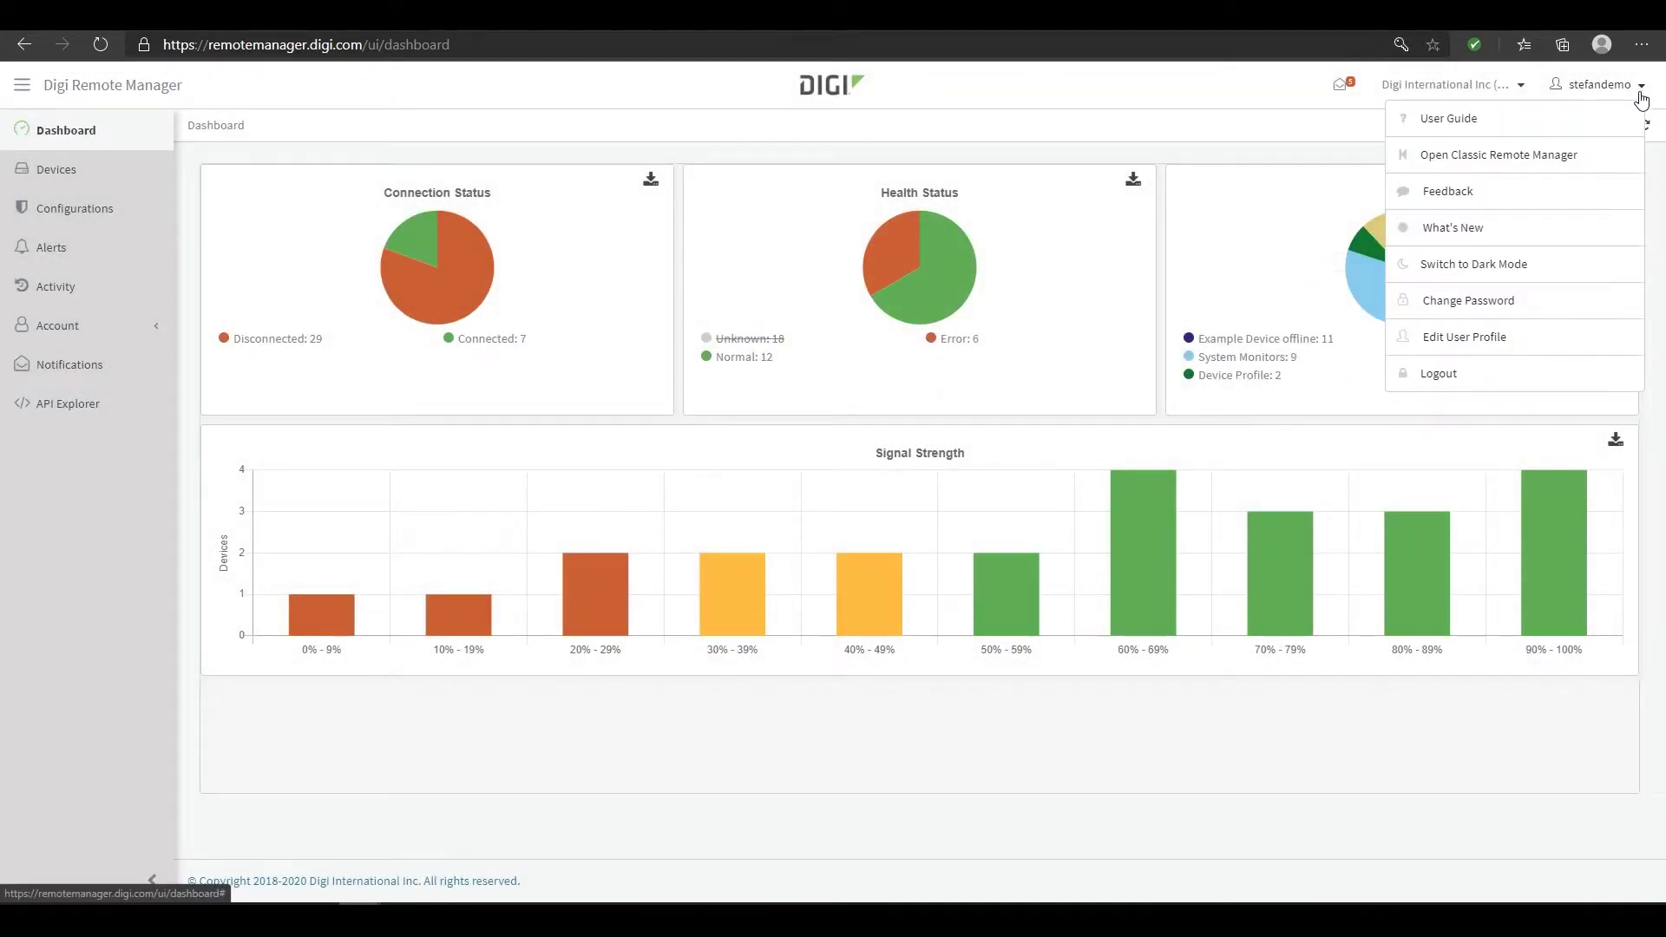
pyautogui.click(1571, 263)
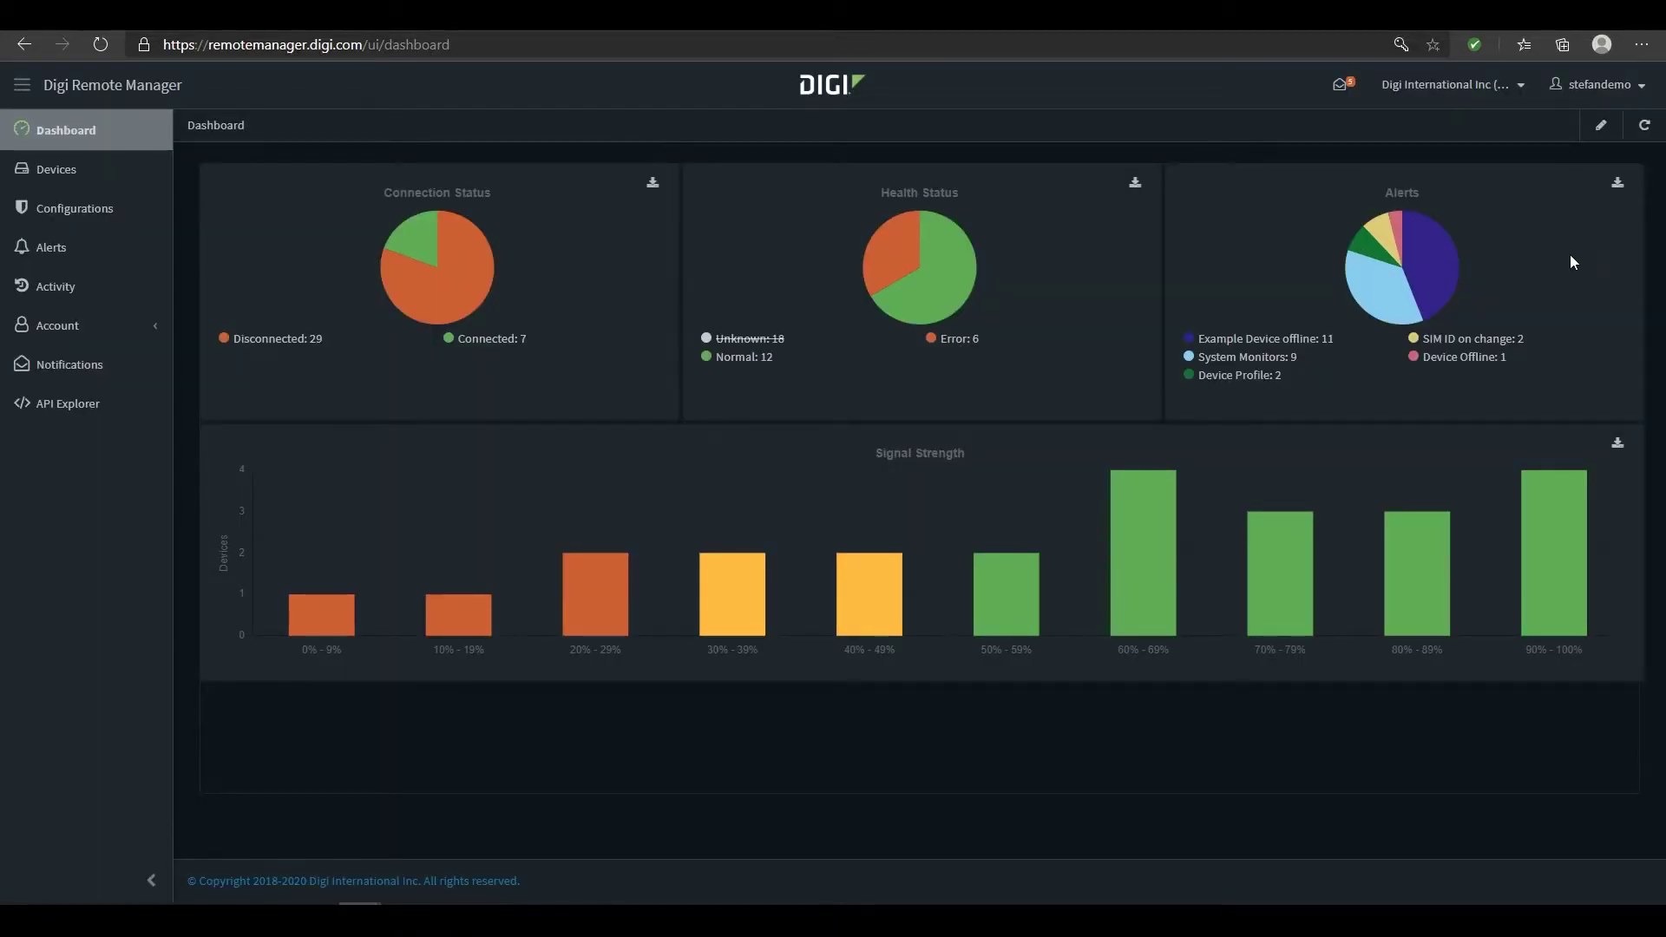
pyautogui.click(1639, 87)
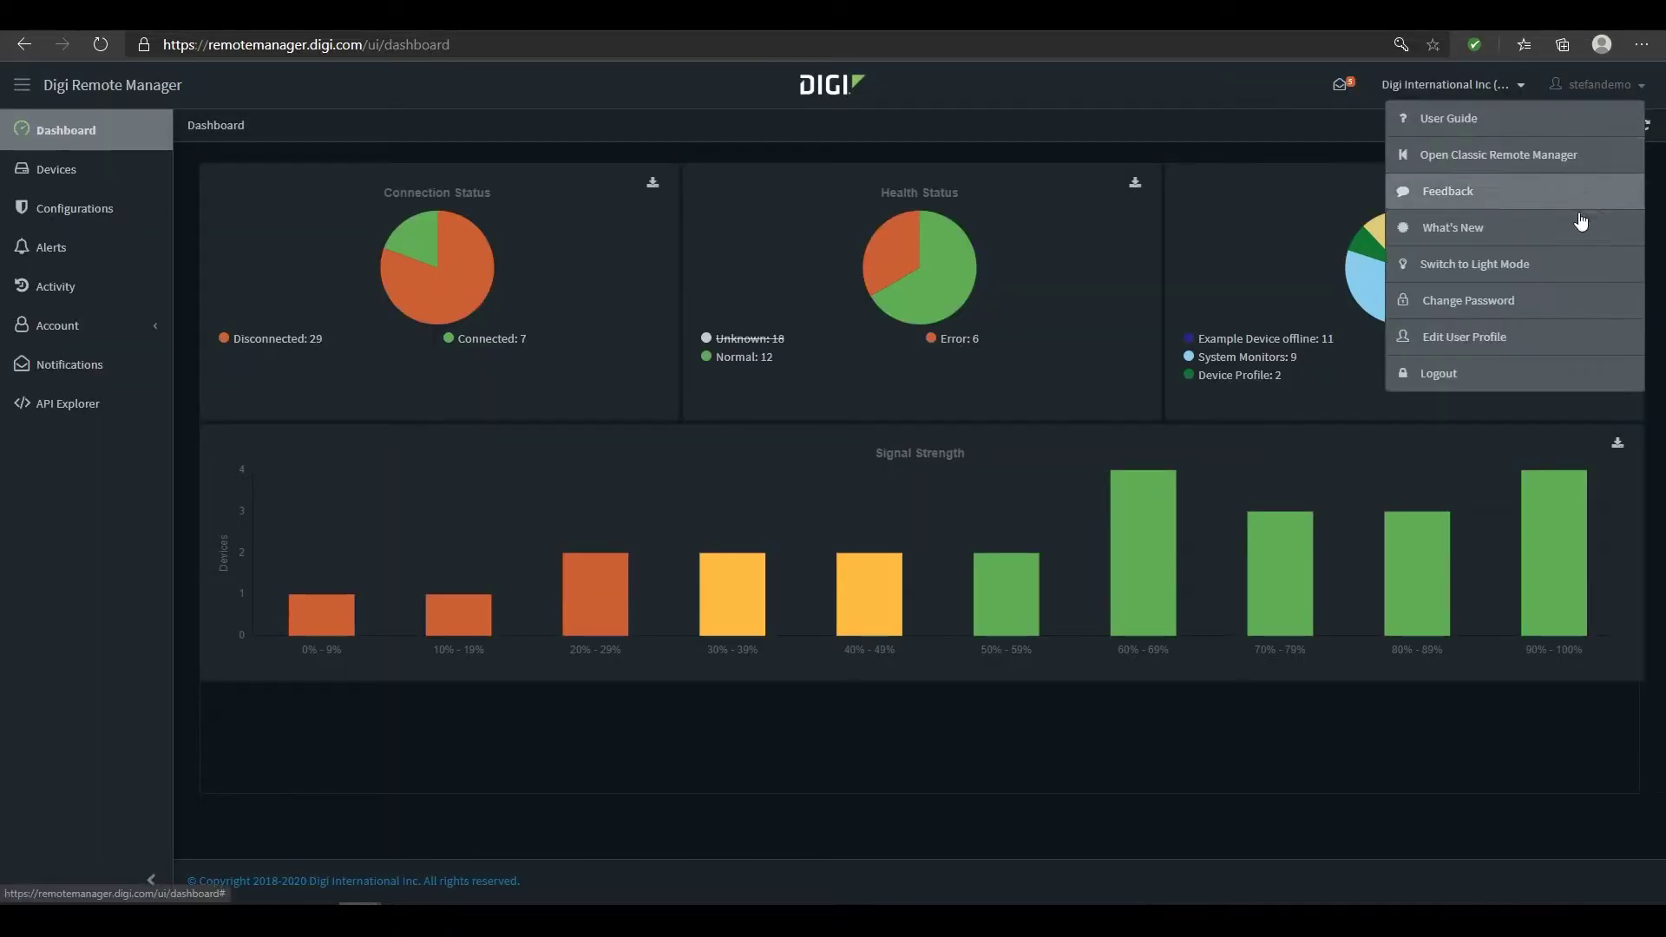
pyautogui.click(1537, 272)
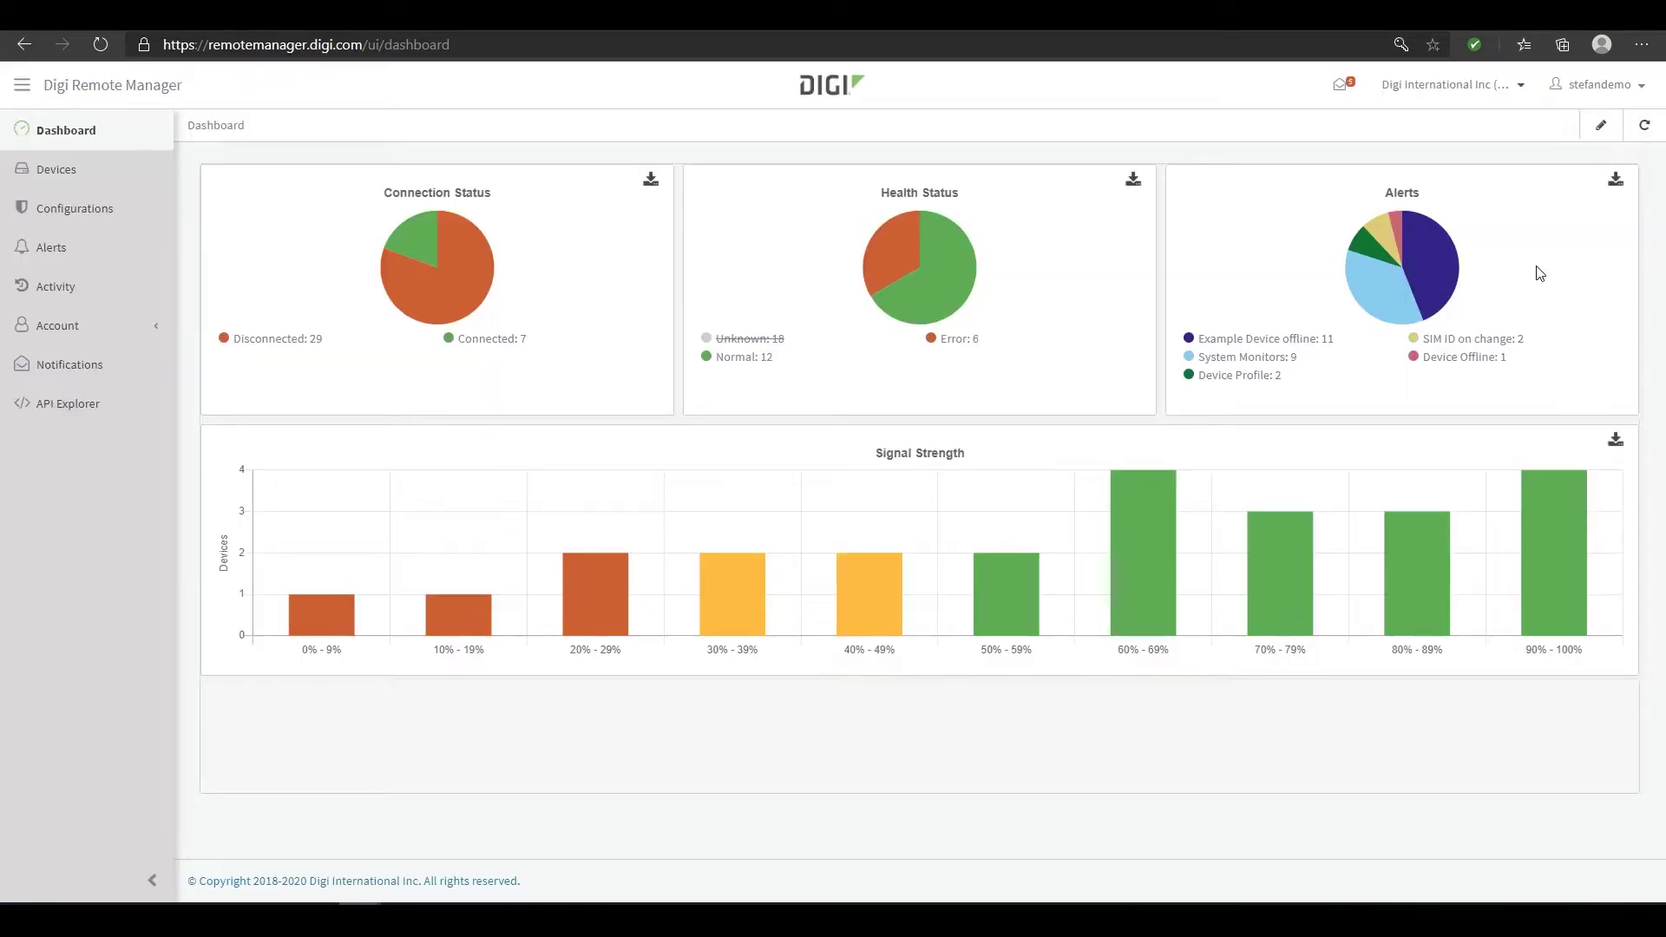
# Edit the dashboard layout by moving the Signal Strength widget, then save it
pyautogui.click(1639, 87)
pyautogui.click(1598, 128)
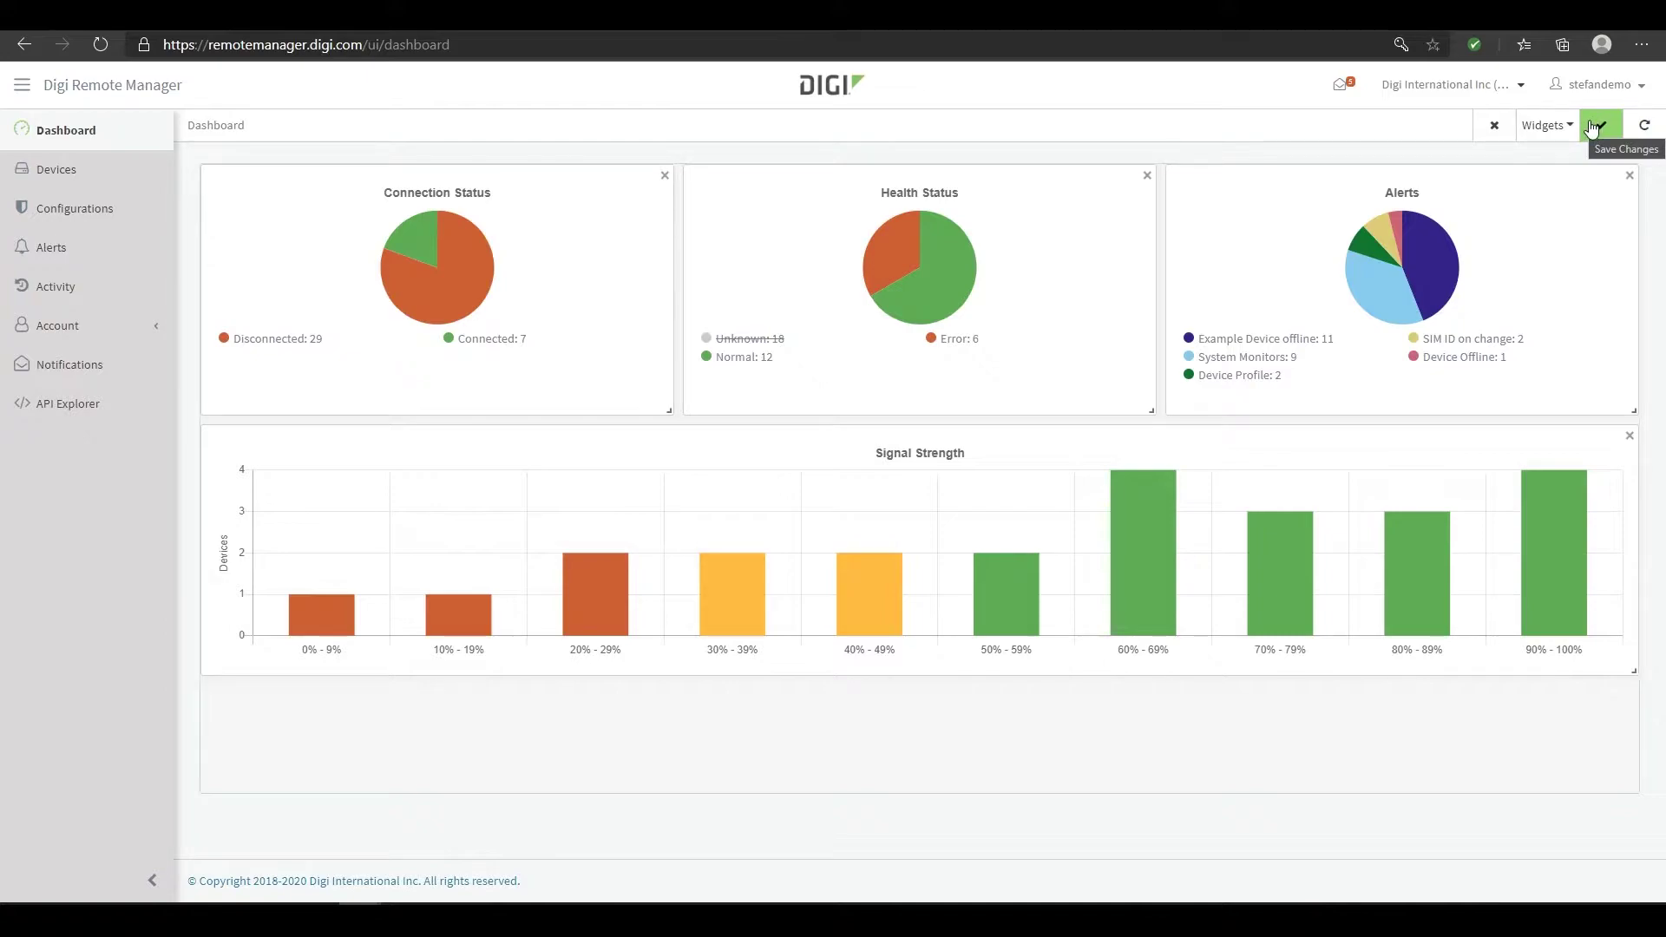
pyautogui.click(1551, 126)
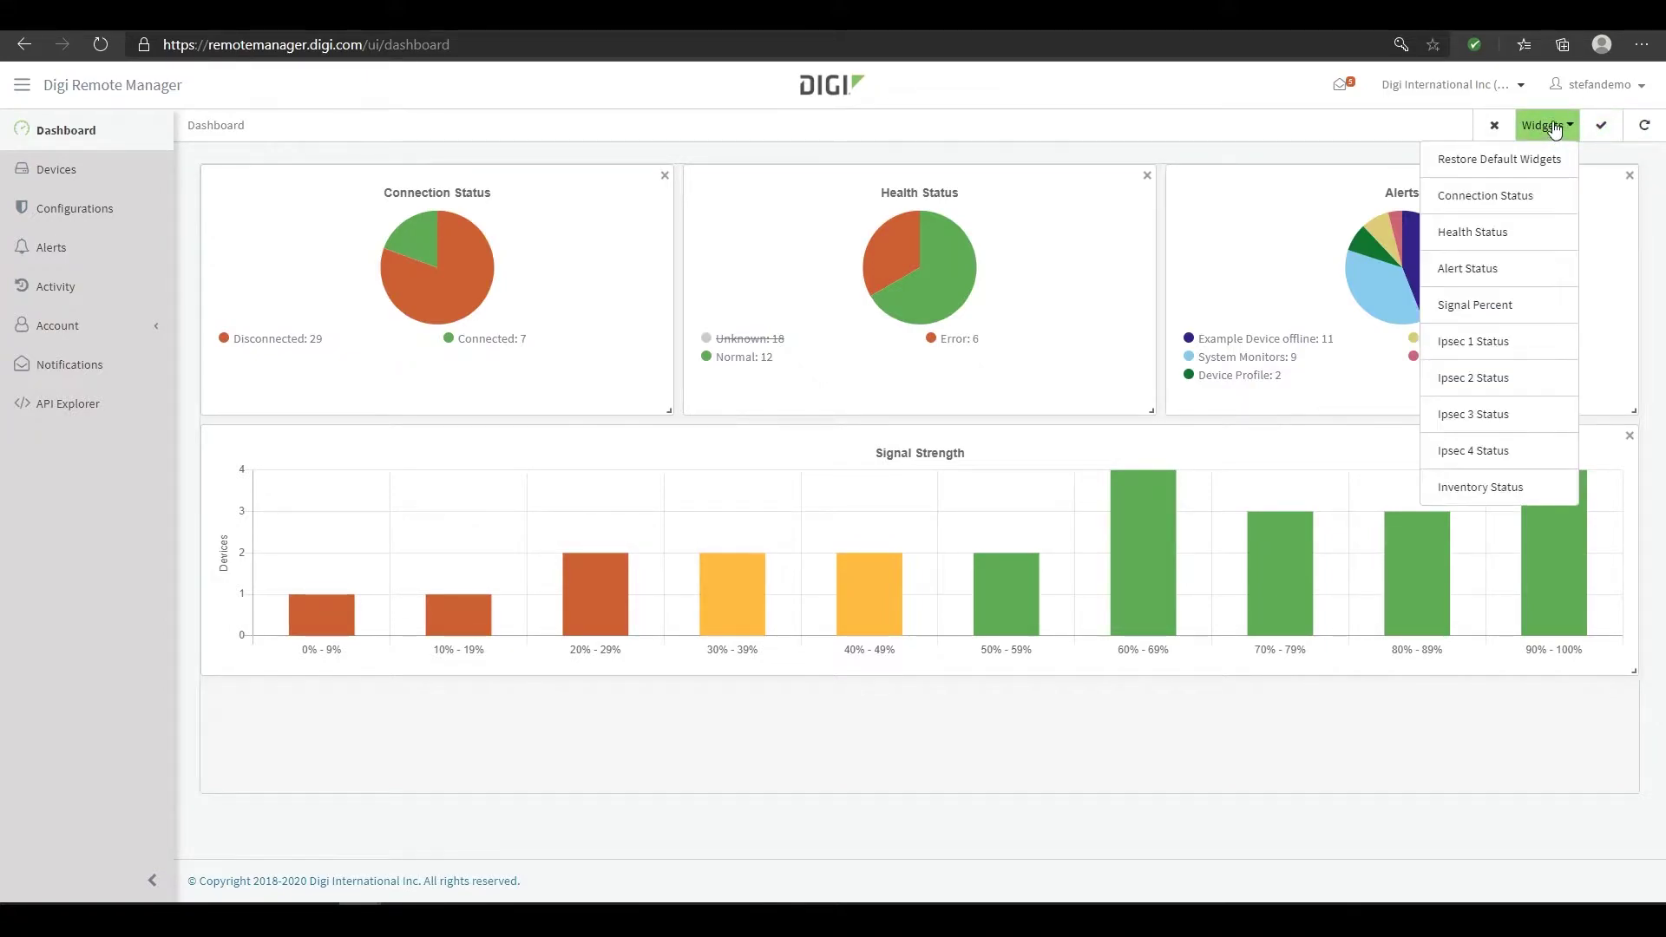
pyautogui.click(1553, 127)
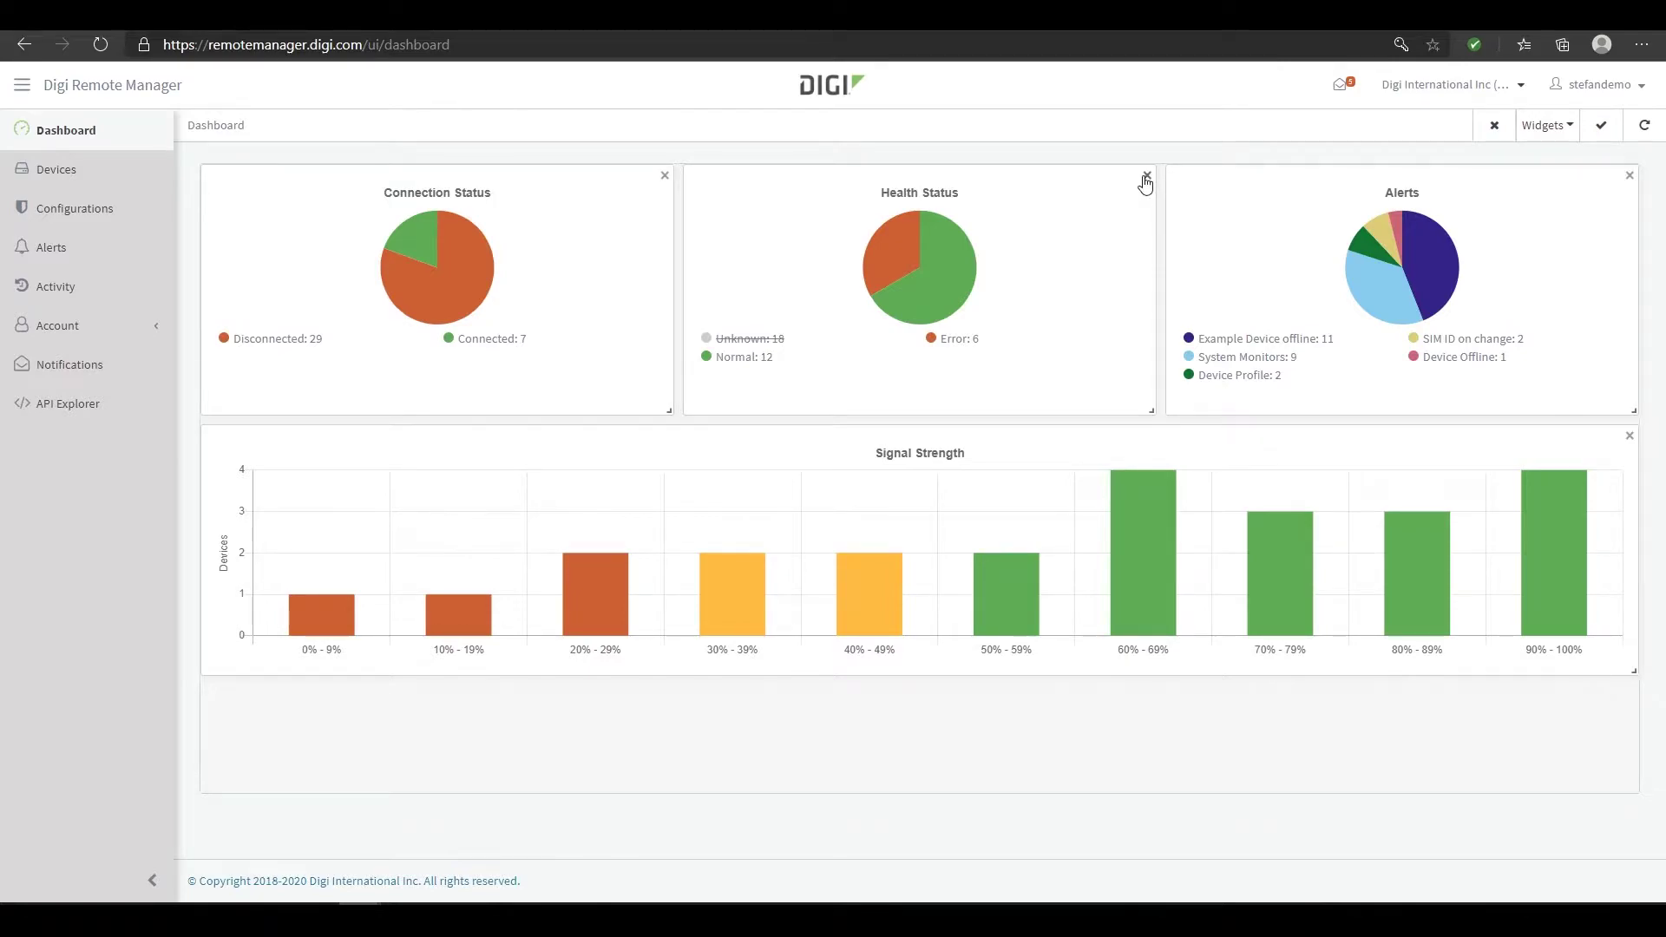
pyautogui.moveTo(1048, 440)
pyautogui.mouseDown()
pyautogui.moveTo(1033, 231)
pyautogui.moveTo(1047, 169)
pyautogui.moveTo(1023, 372)
pyautogui.moveTo(1038, 509)
pyautogui.moveTo(1033, 465)
pyautogui.mouseUp()
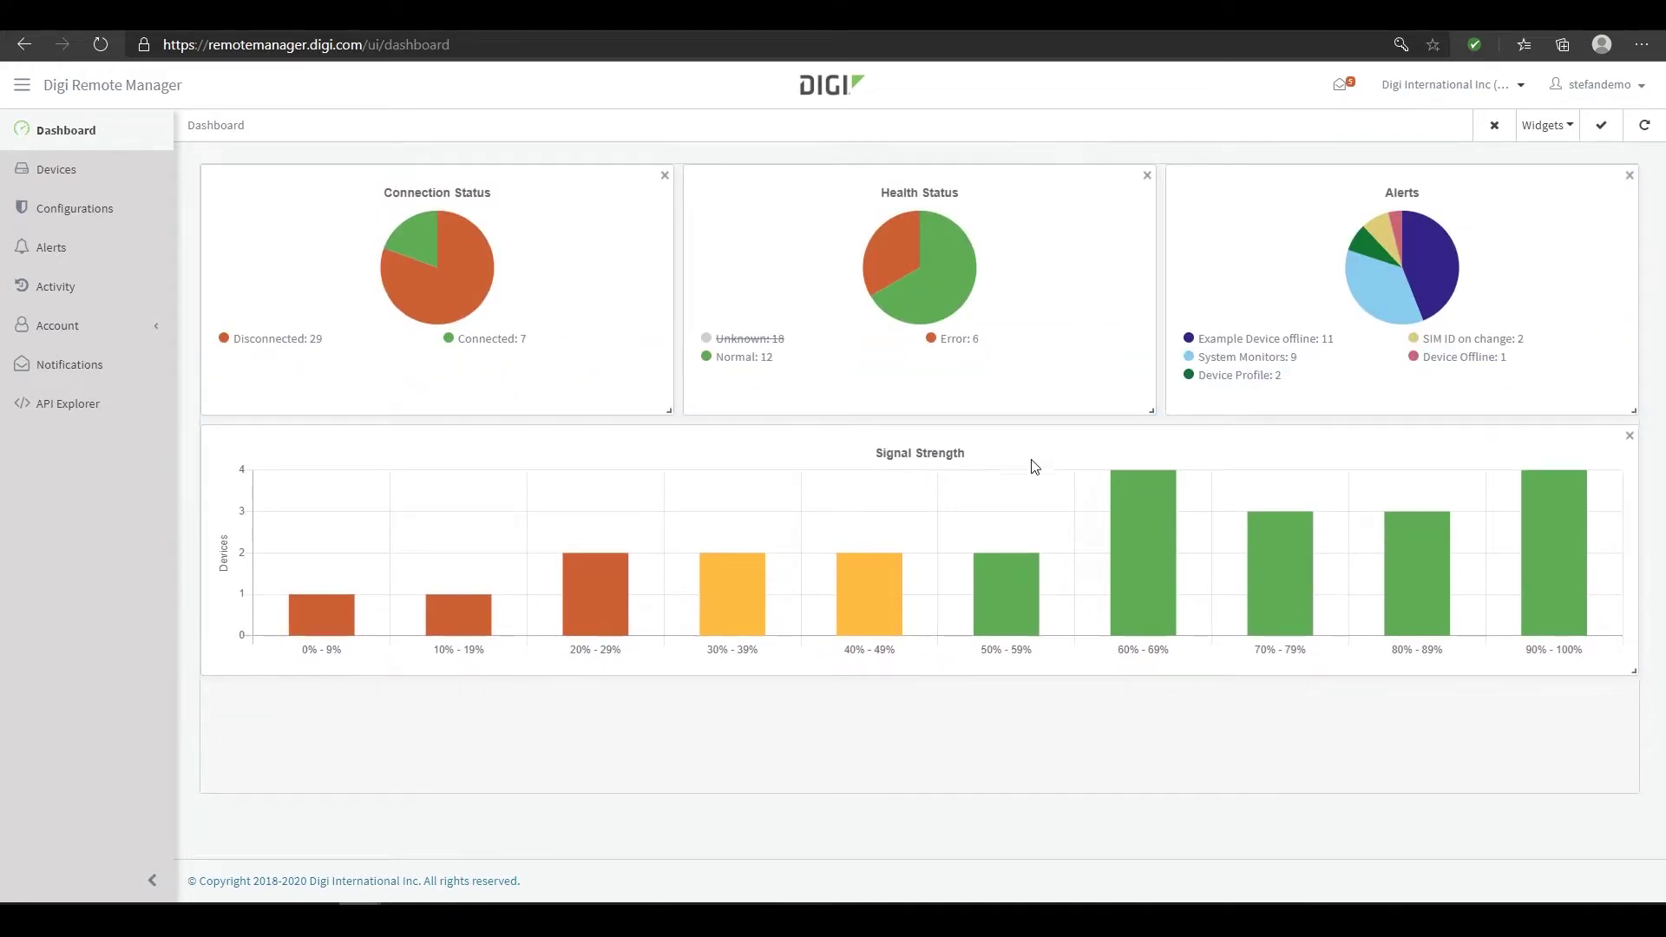
pyautogui.click(1601, 125)
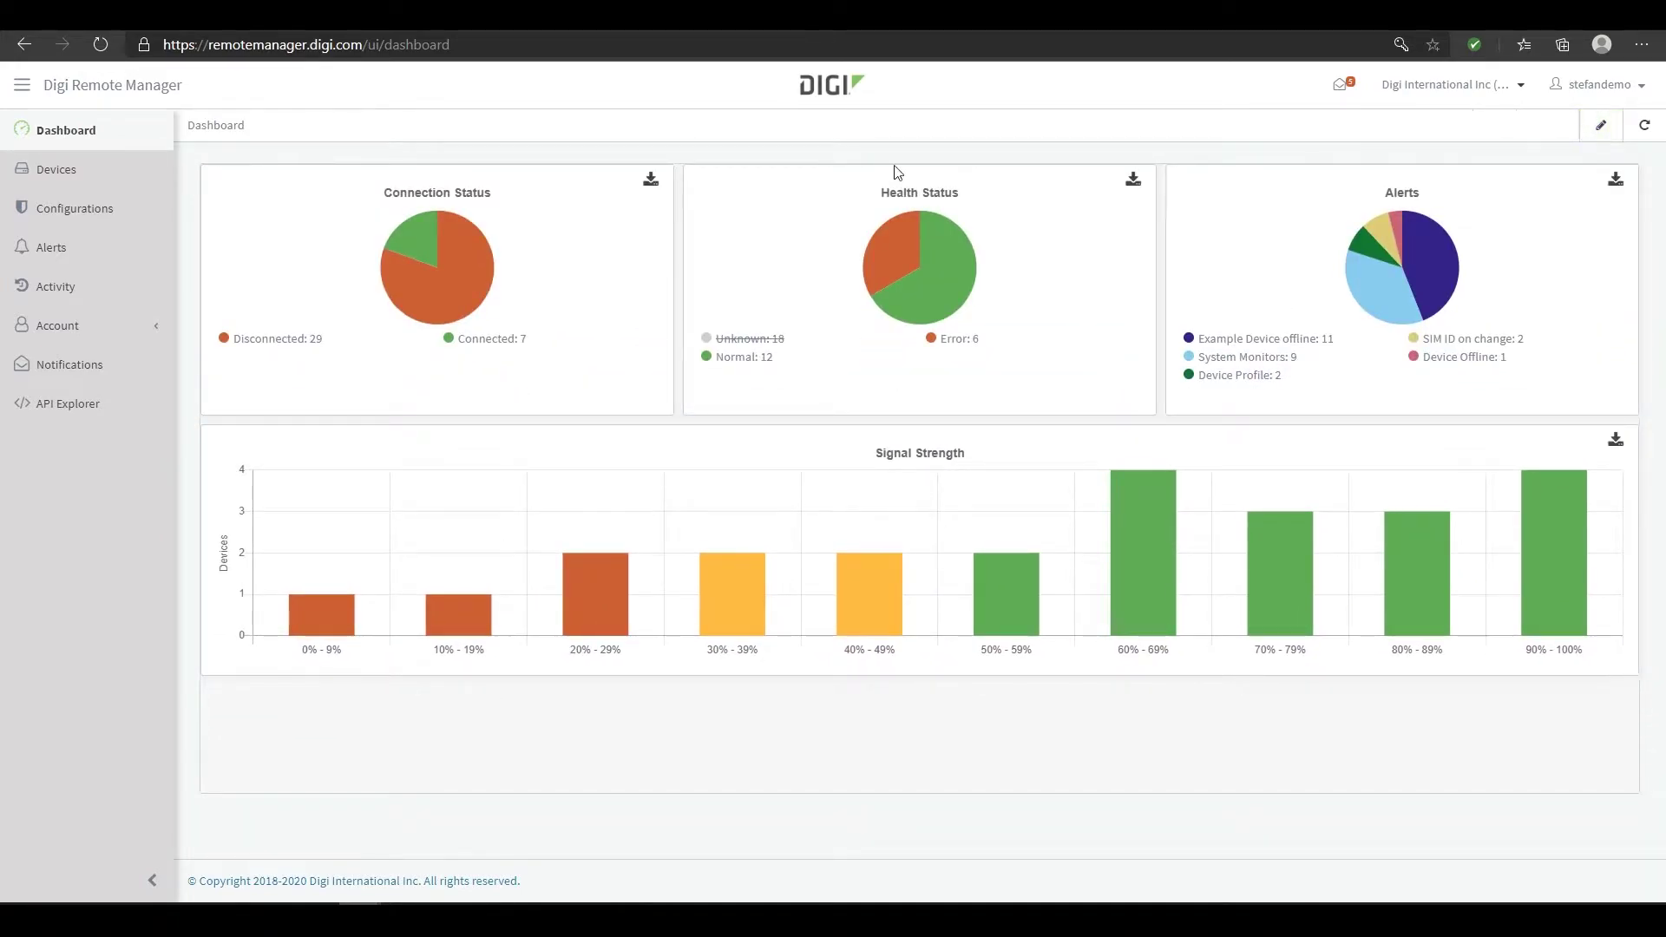
# On the Devices page, filter devices by Tag 'test', then clear the filter
pyautogui.click(95, 177)
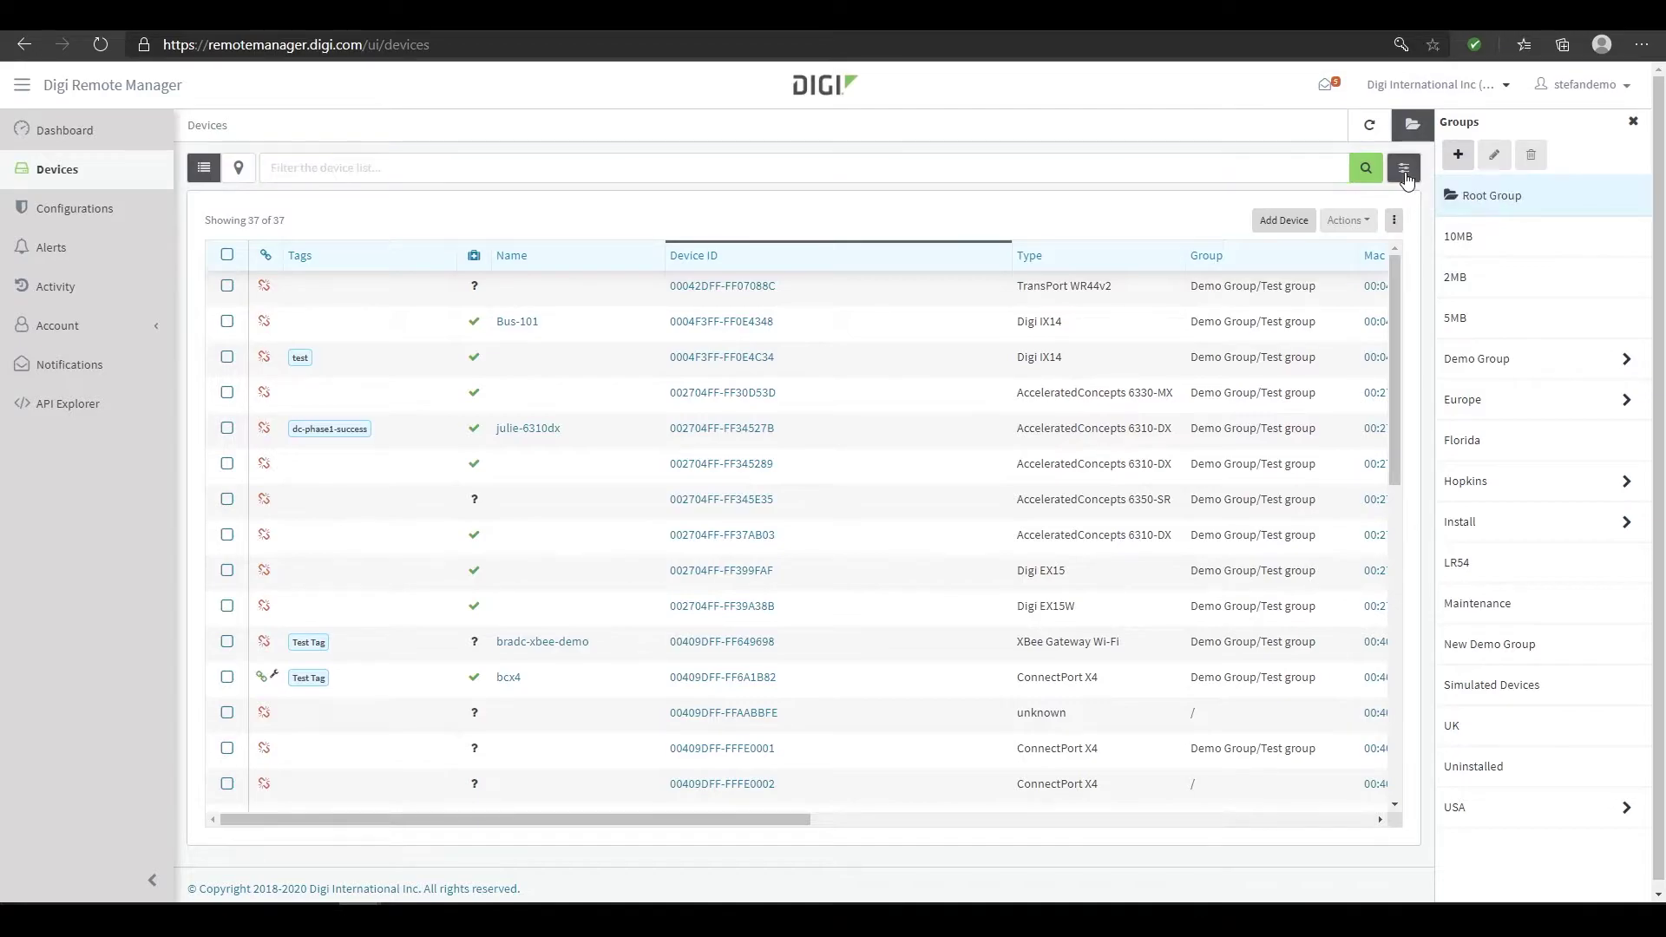
pyautogui.click(959, 170)
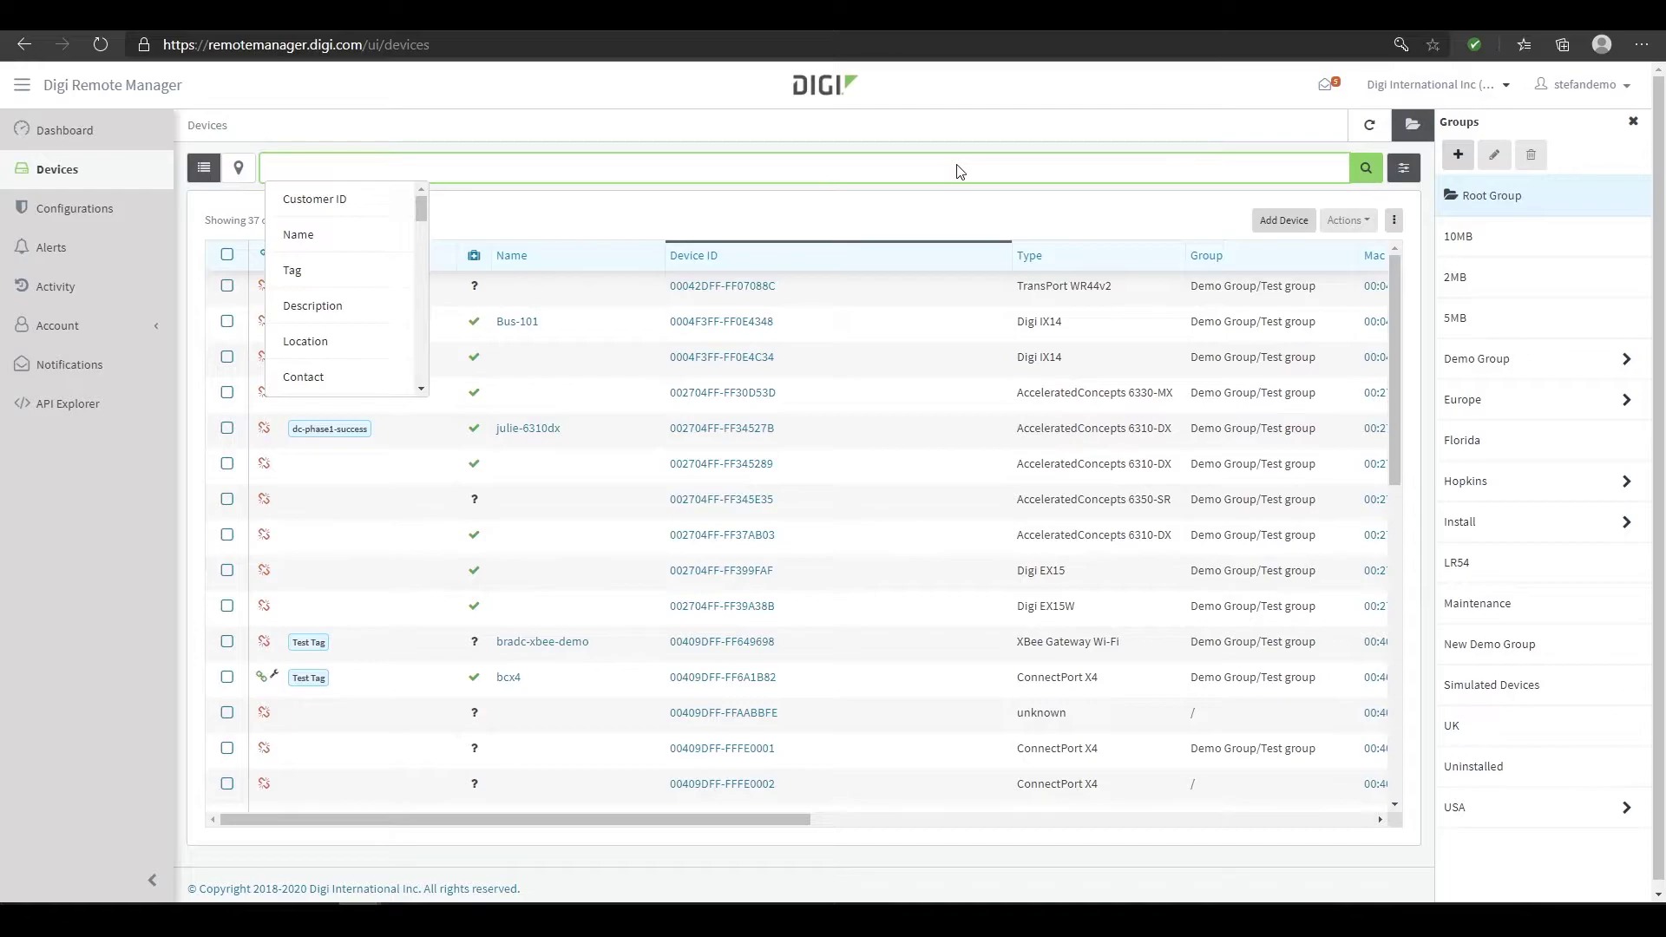
pyautogui.write('t')
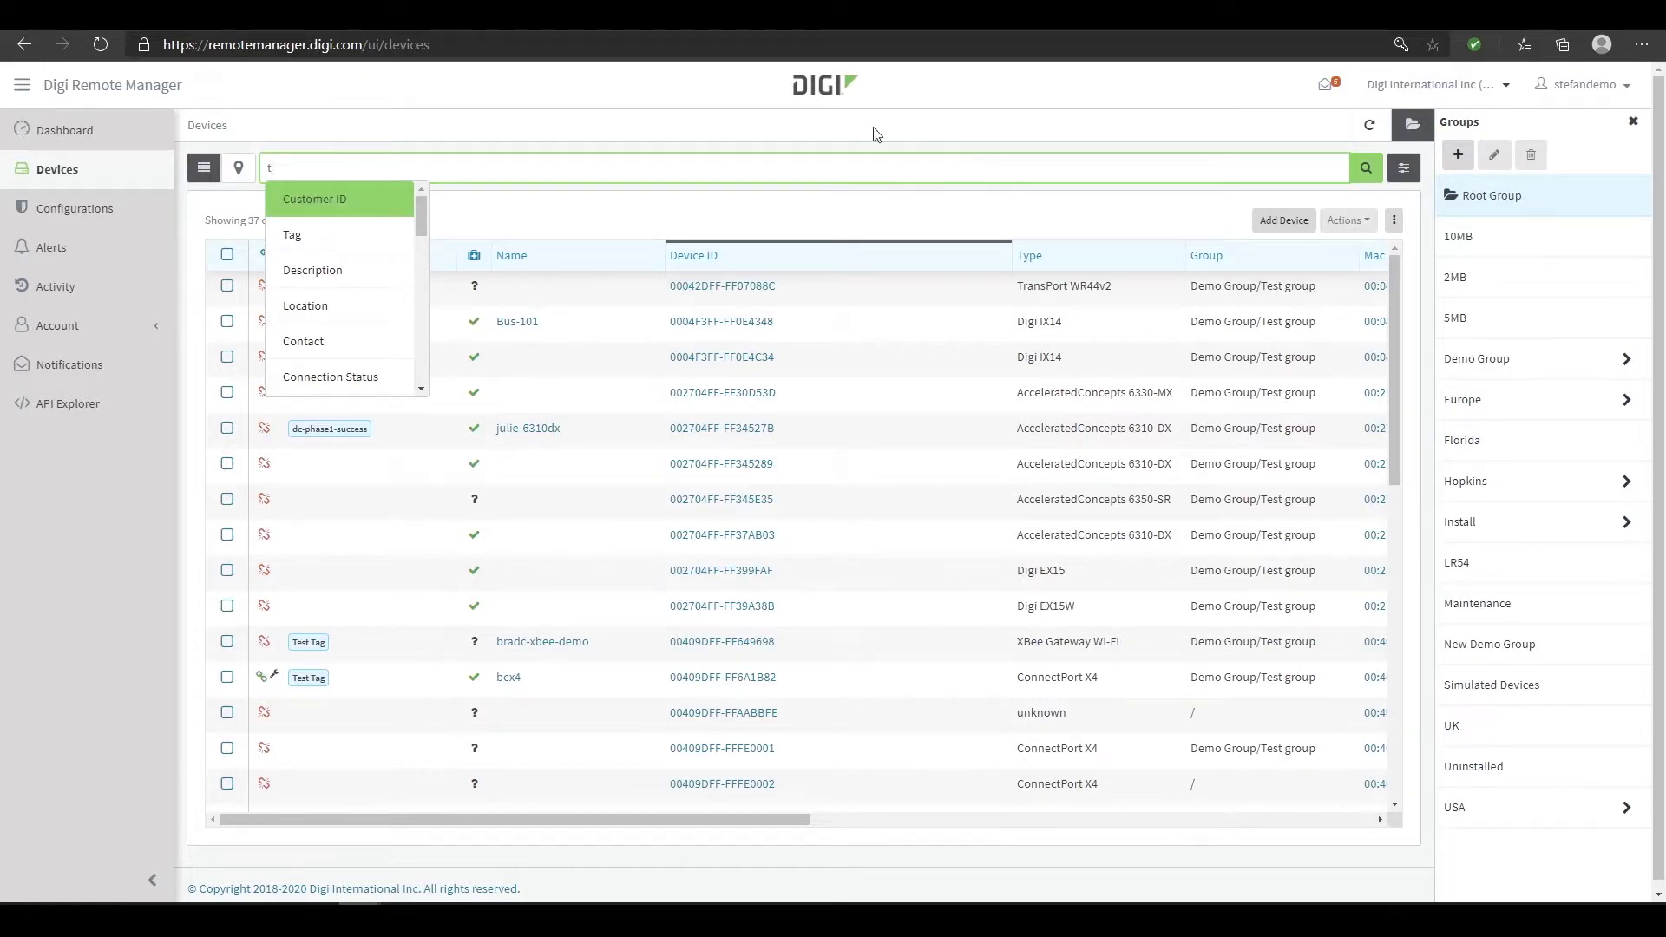
pyautogui.click(292, 234)
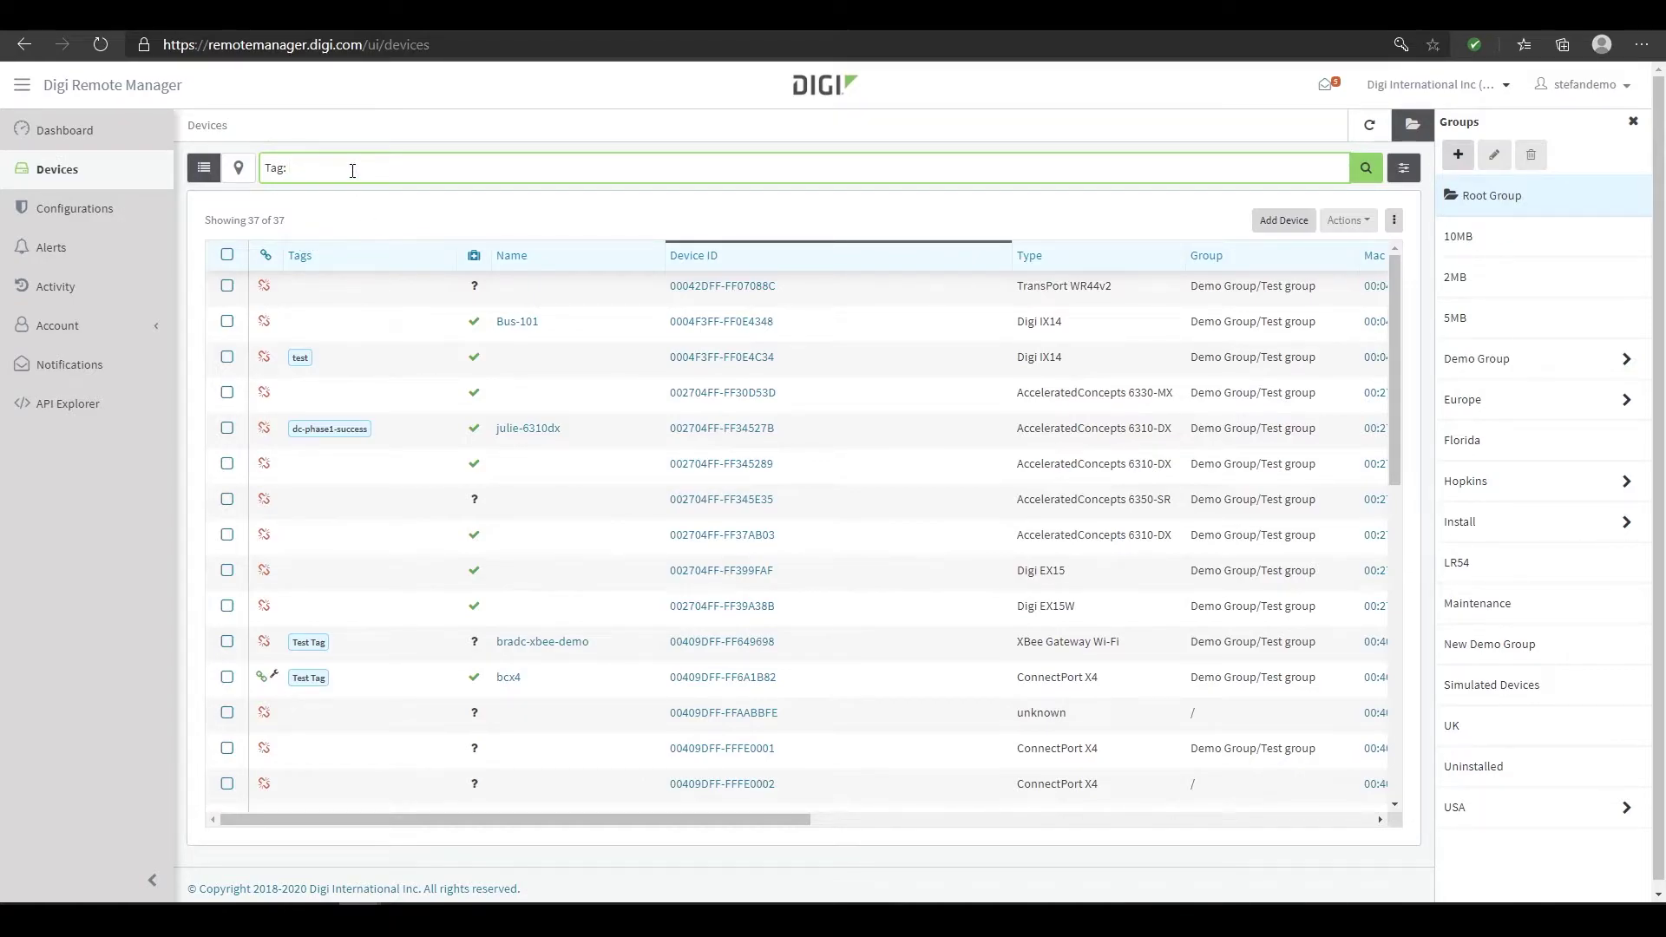
pyautogui.write('test')
pyautogui.press('Return')
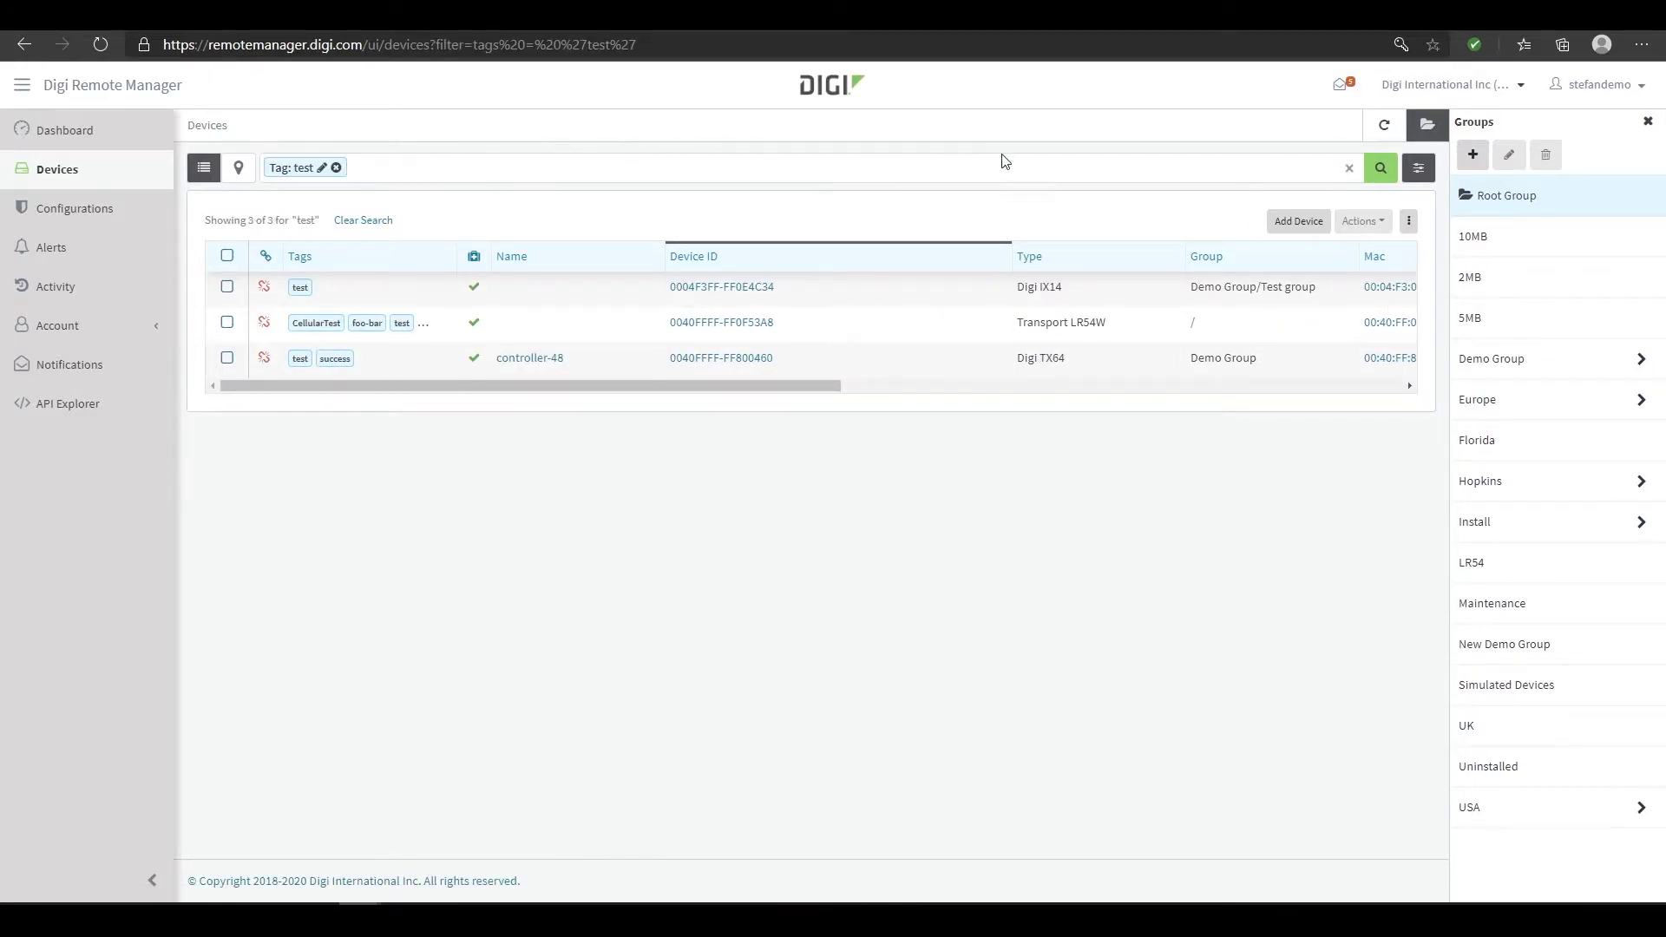
pyautogui.click(1349, 167)
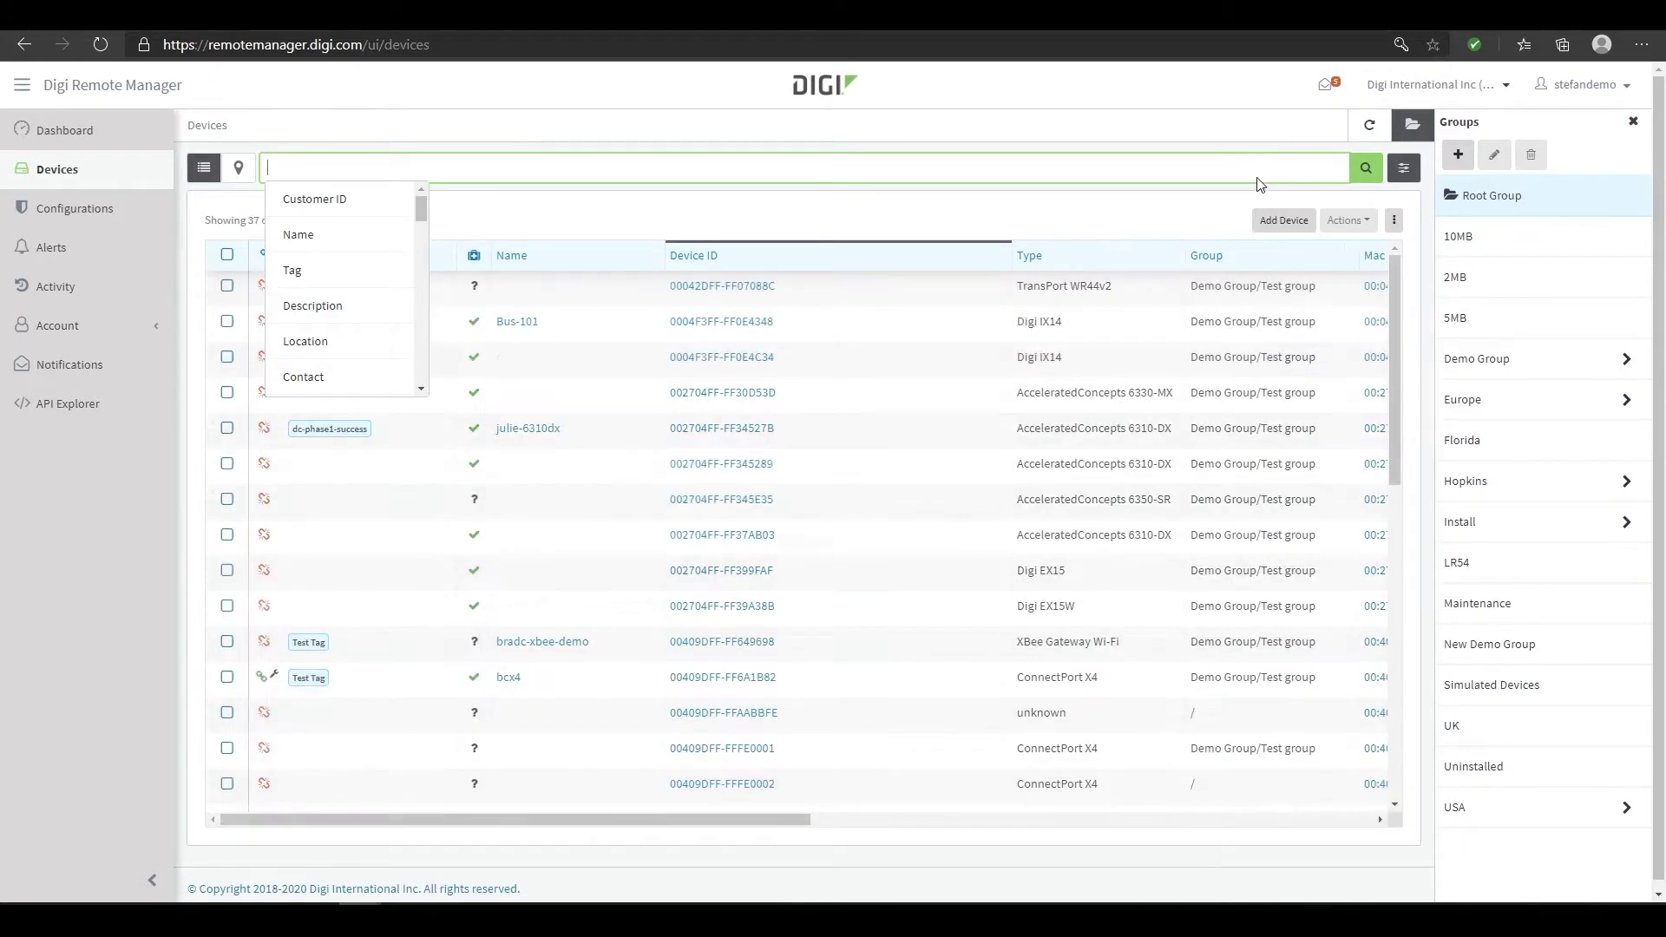
pyautogui.click(653, 213)
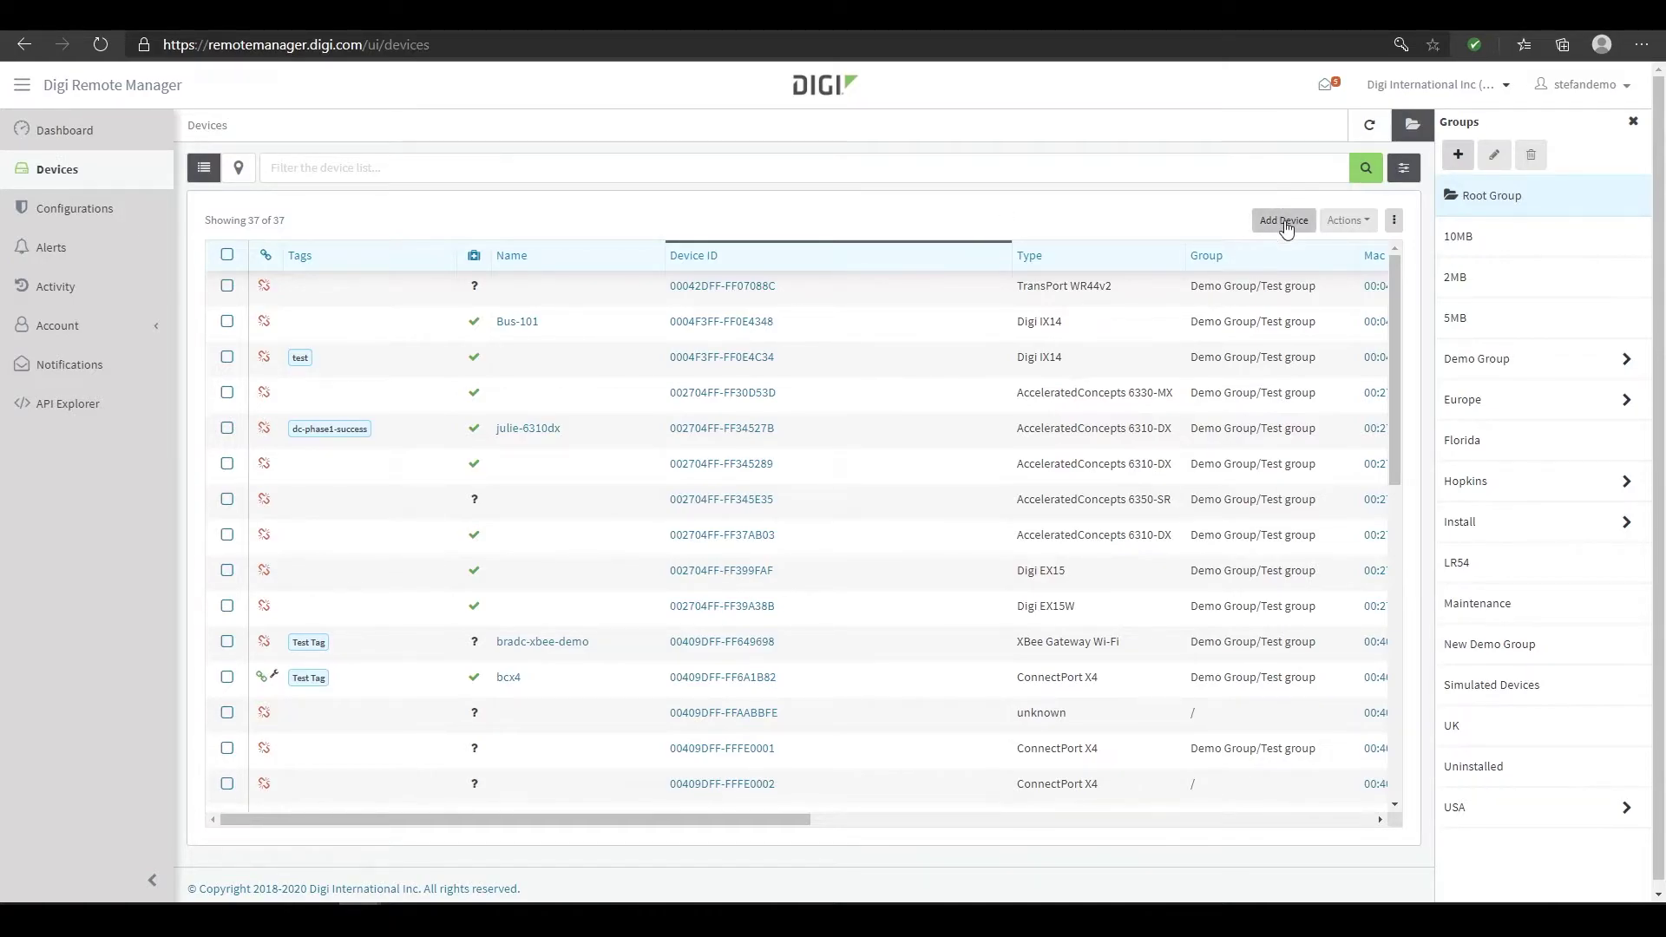
# View devices on the map, then back in the list select TransPort WR44v2 and Bus-101
pyautogui.click(239, 168)
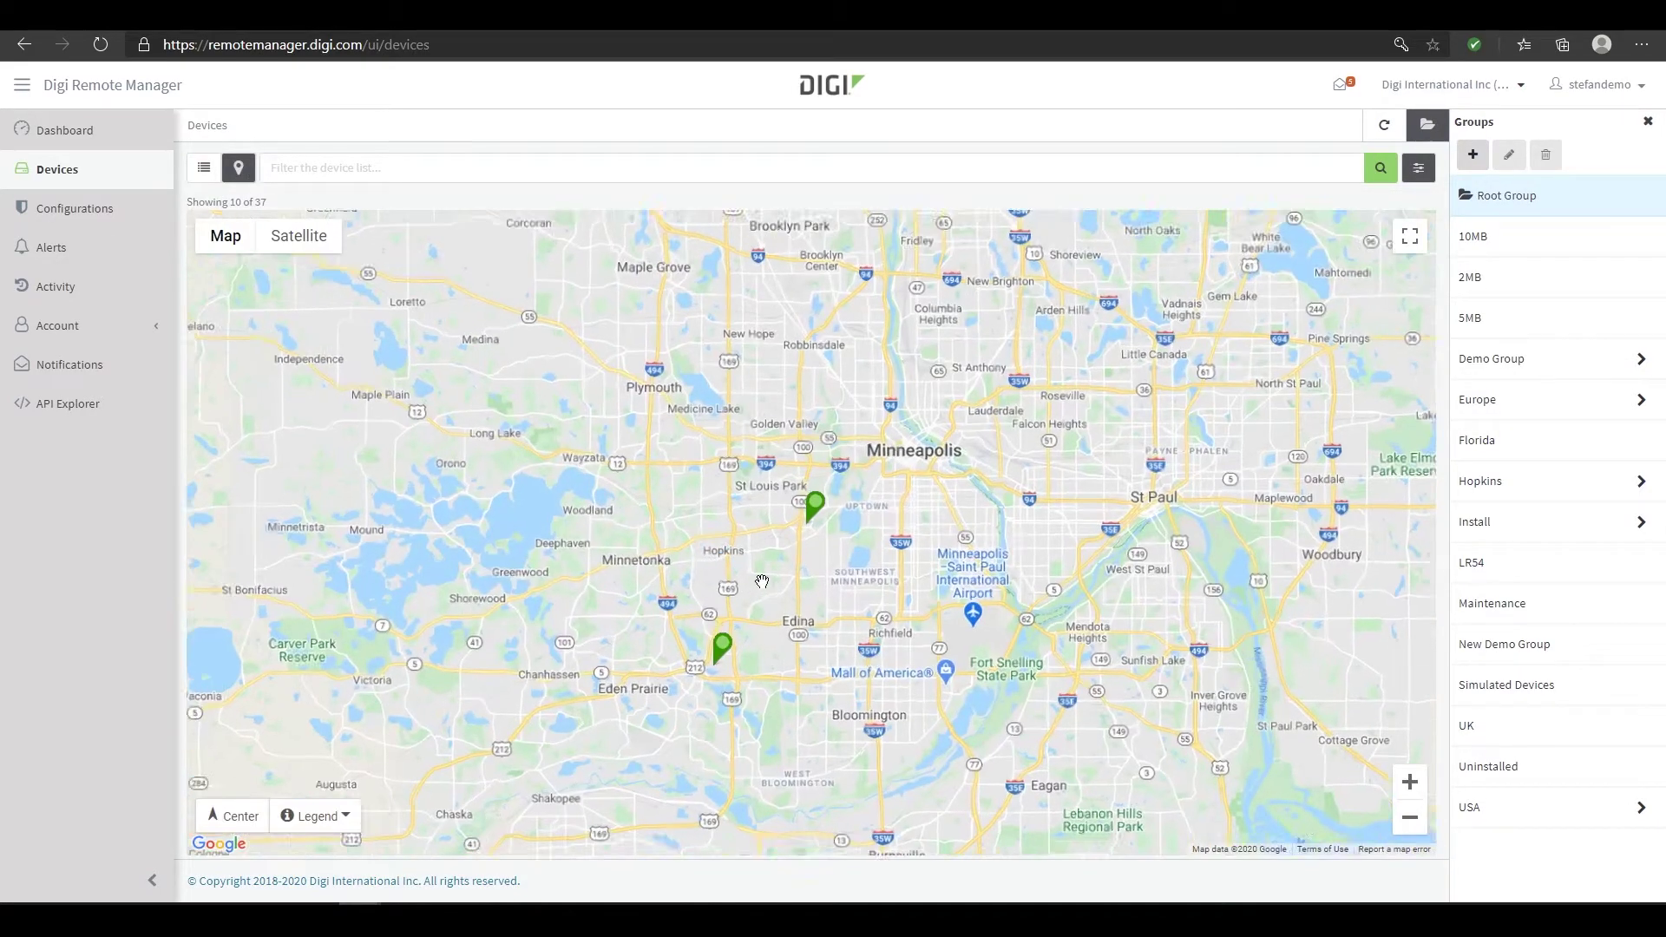
pyautogui.scroll(2, 762, 581)
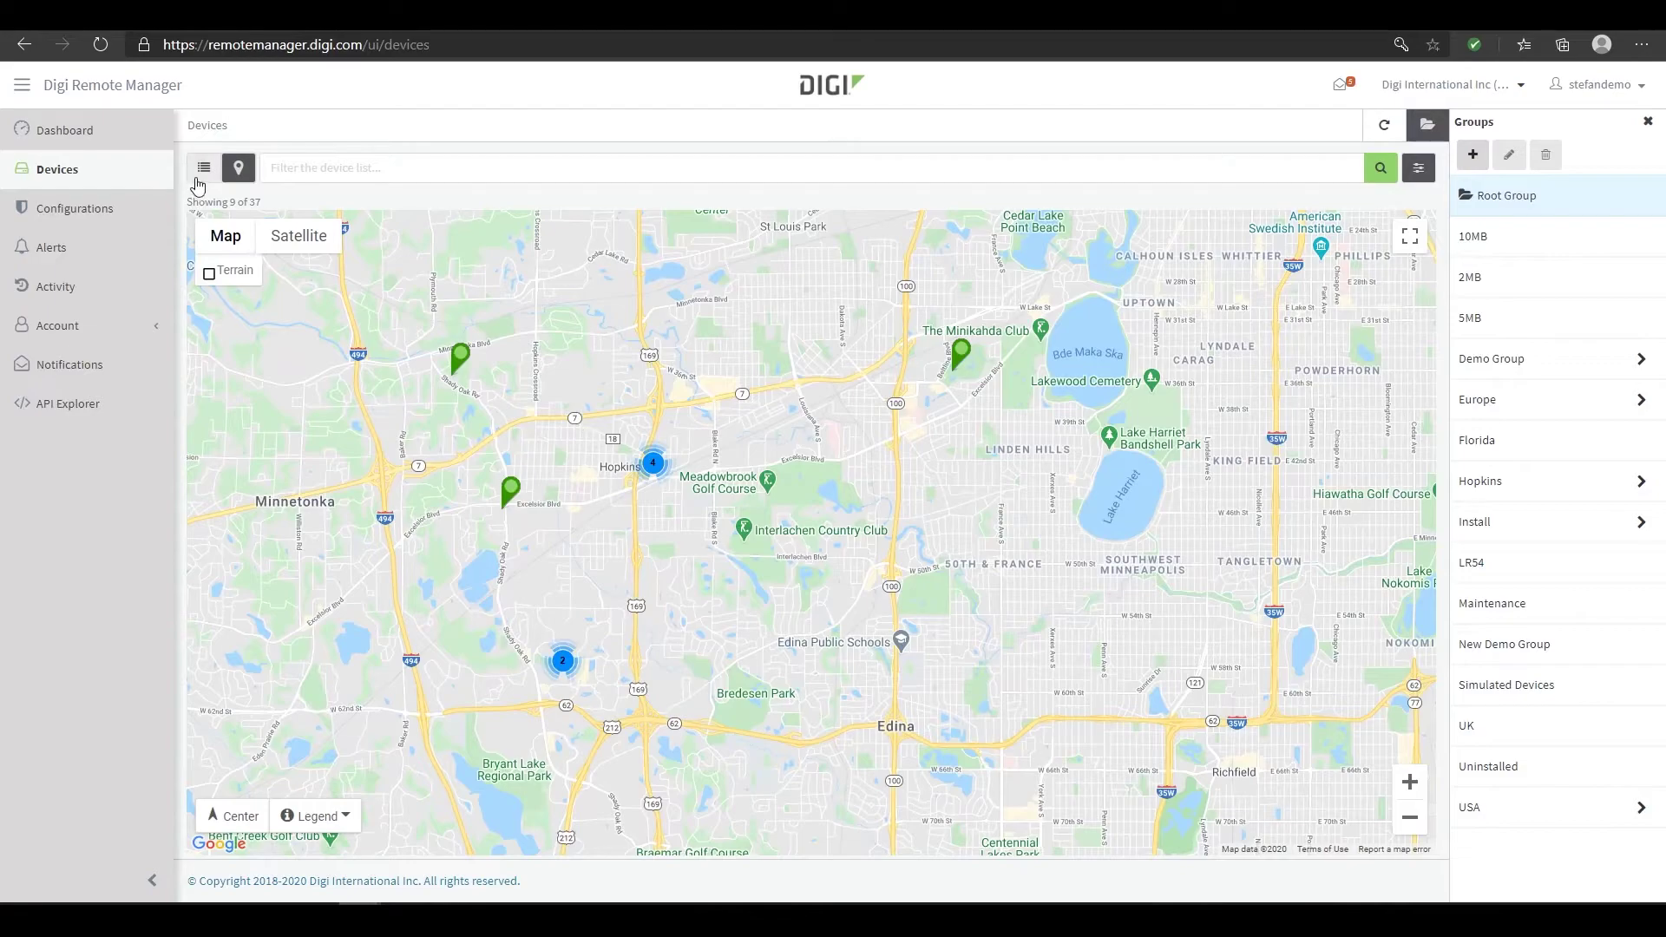
pyautogui.click(206, 178)
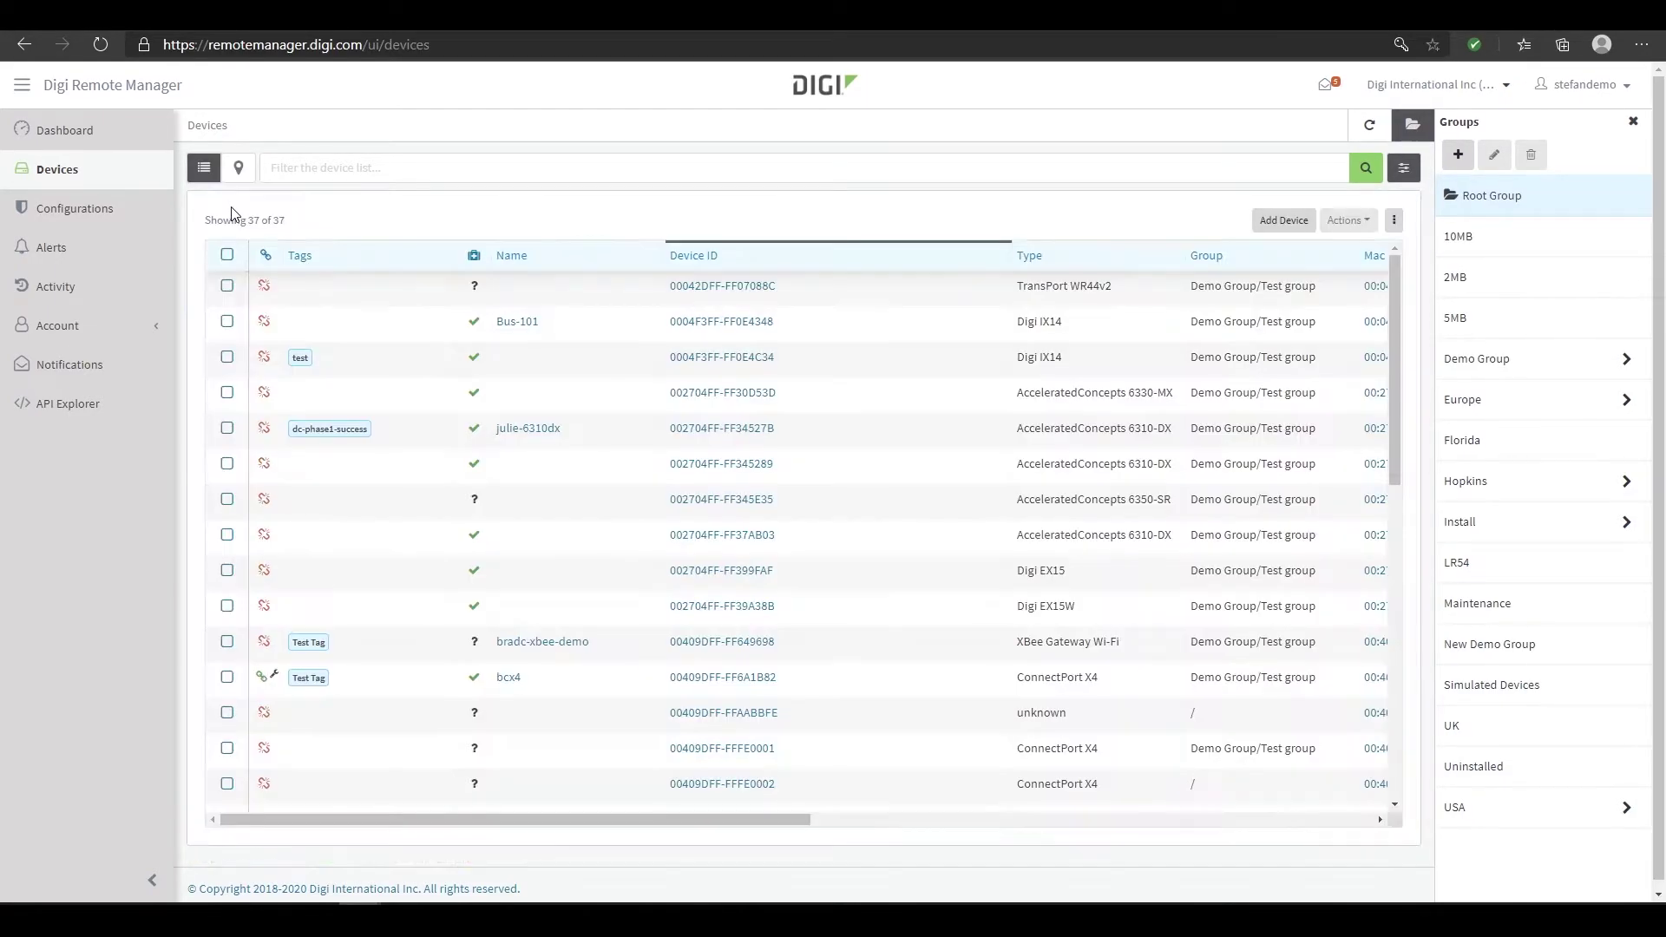
pyautogui.click(226, 286)
pyautogui.click(228, 323)
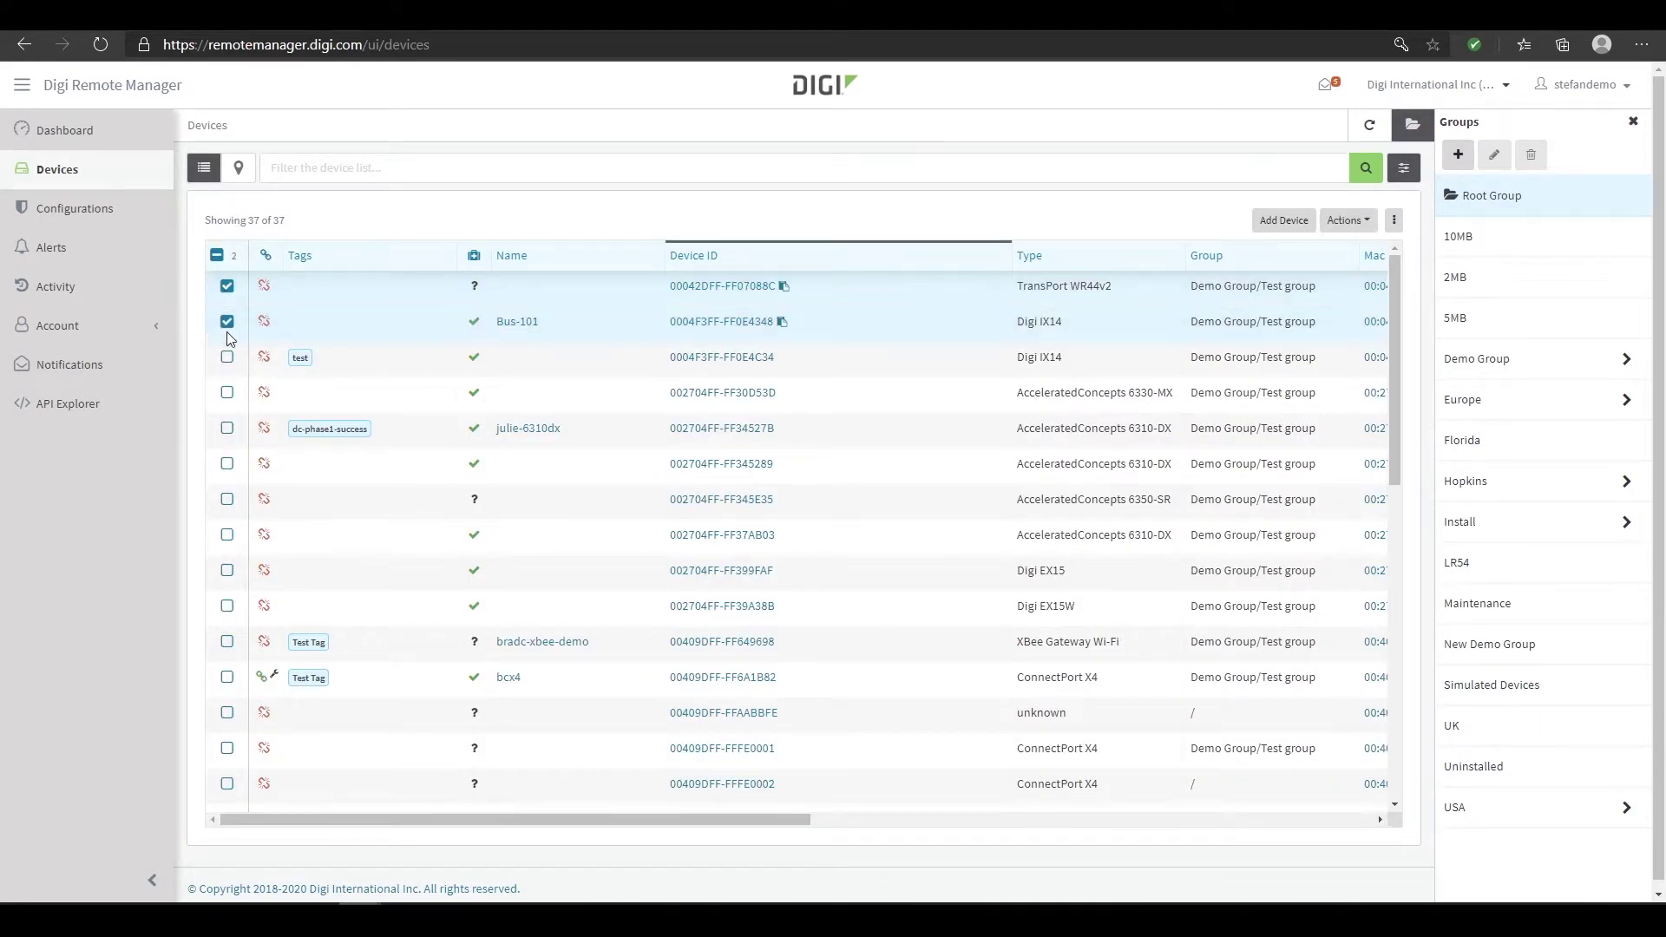
pyautogui.click(228, 321)
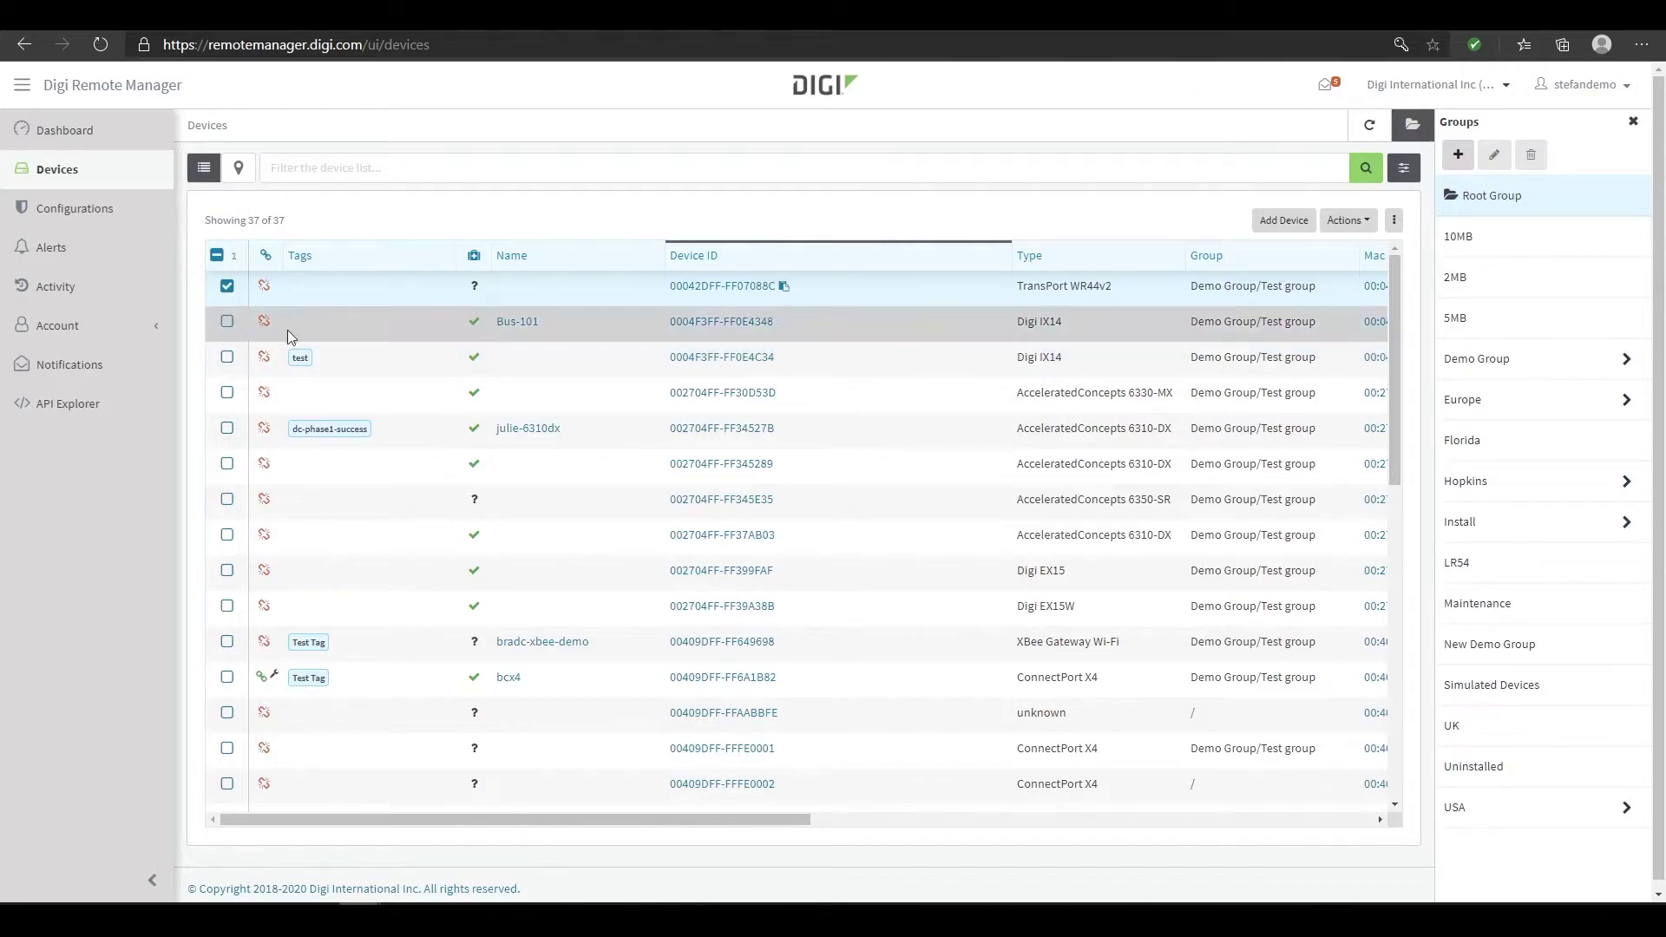
pyautogui.click(1360, 227)
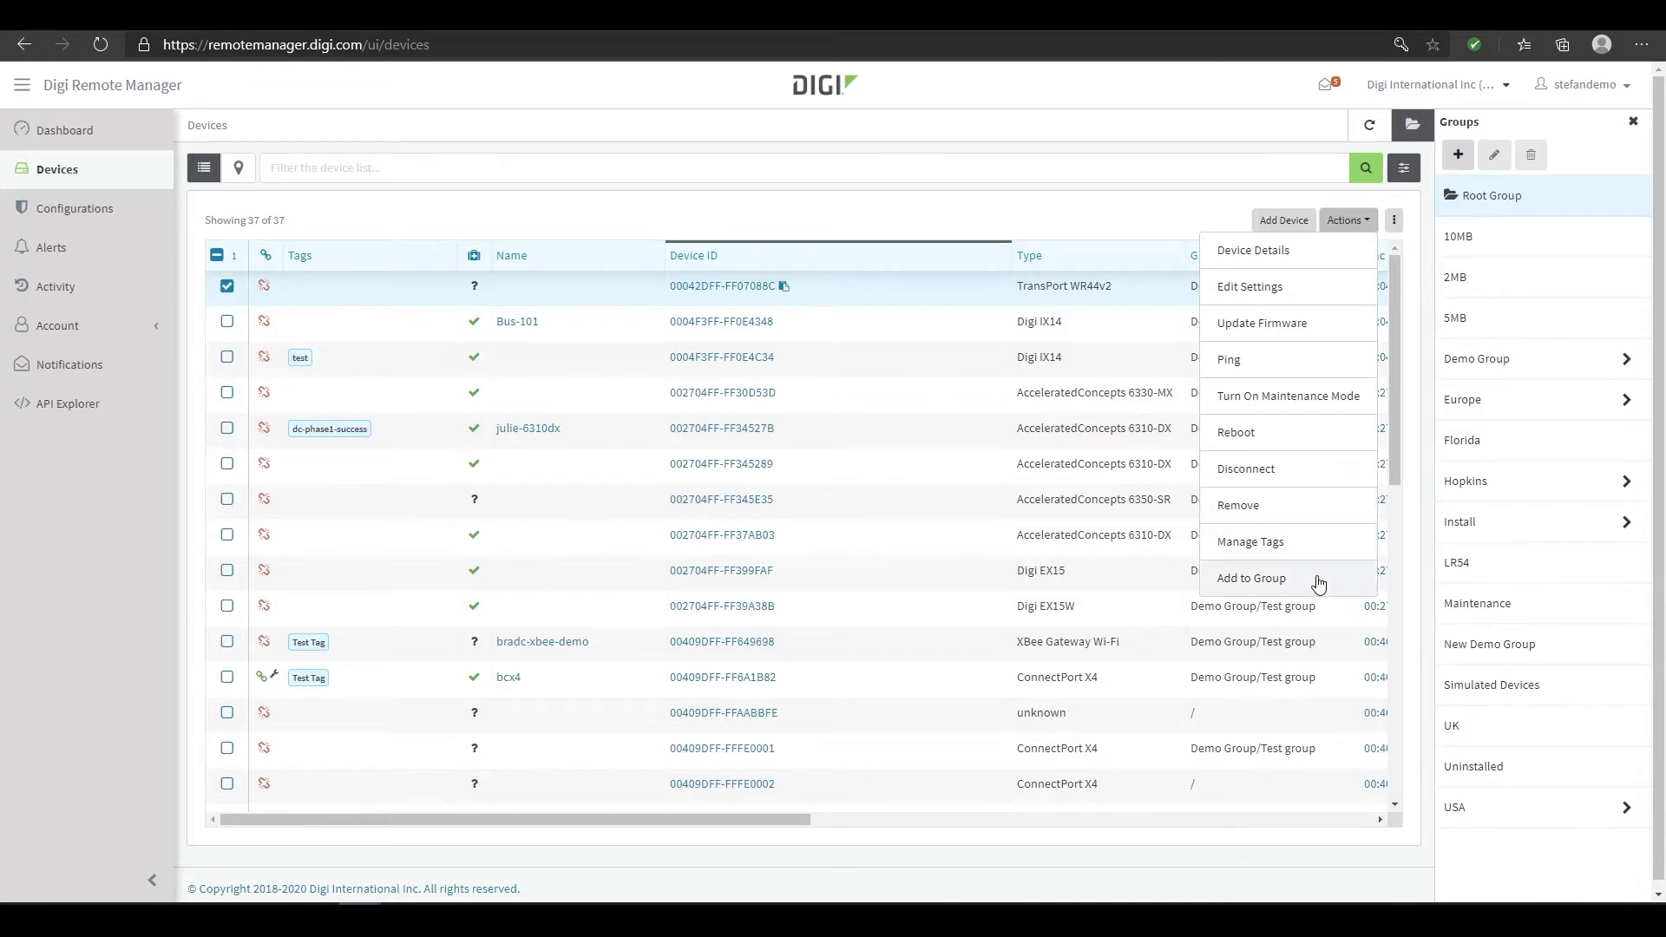
pyautogui.click(685, 236)
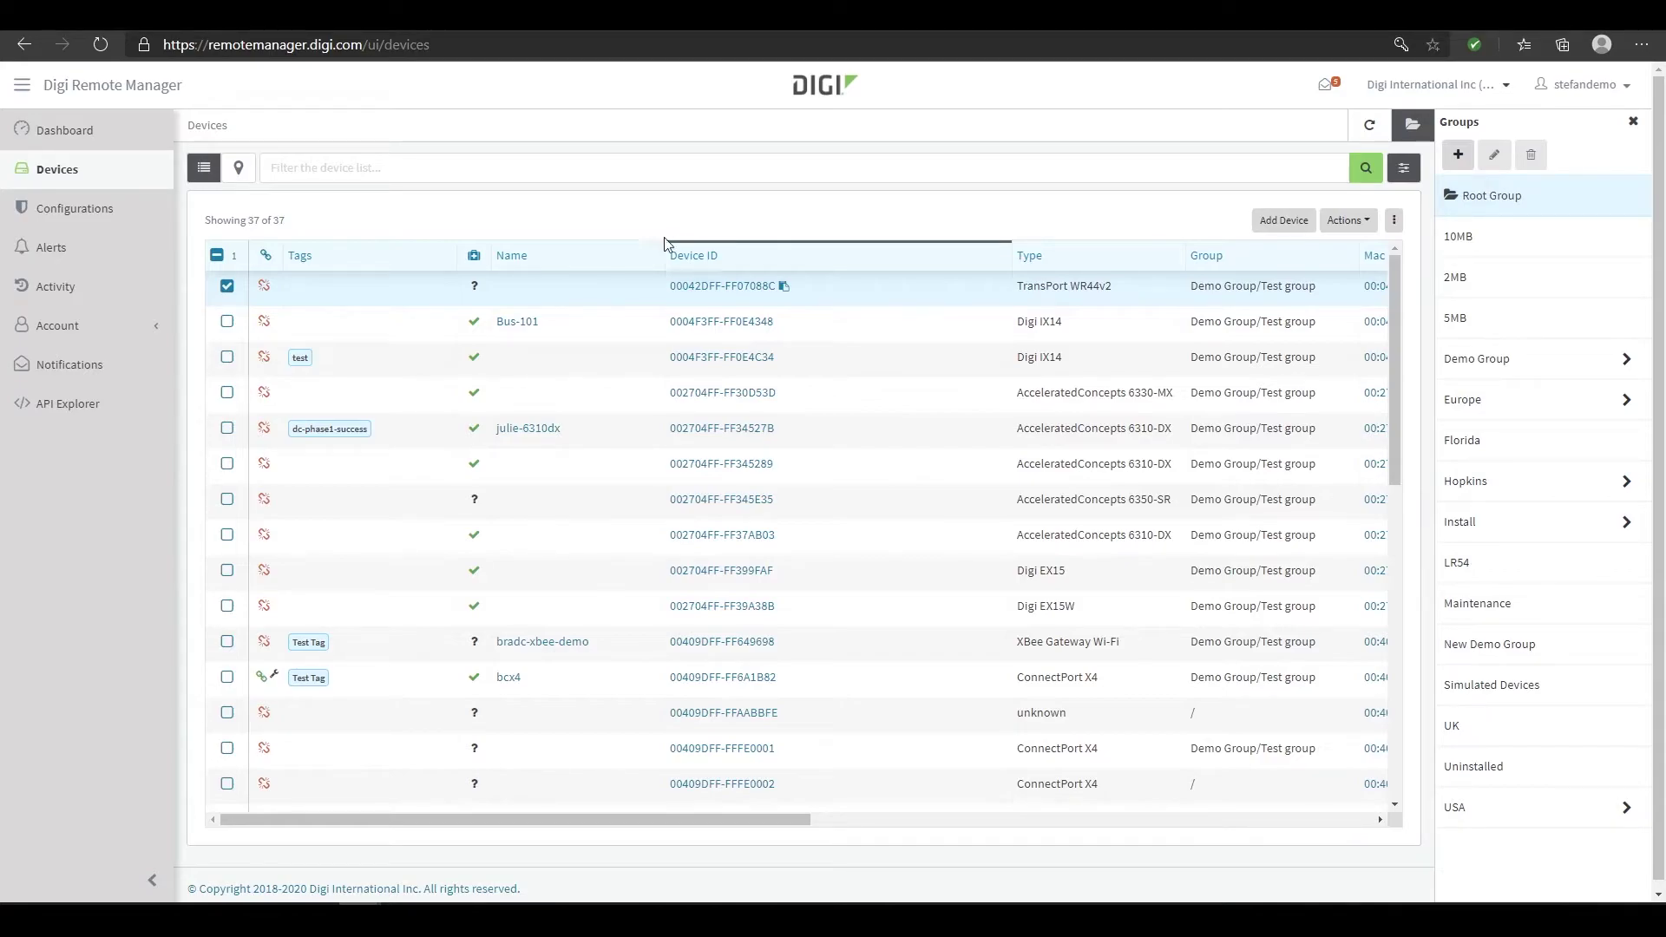
# Try dragging device 0004F3FF-FF0E4C34 into a group, then go to Configurations
pyautogui.moveTo(425, 362); pyautogui.dragTo(373, 361)
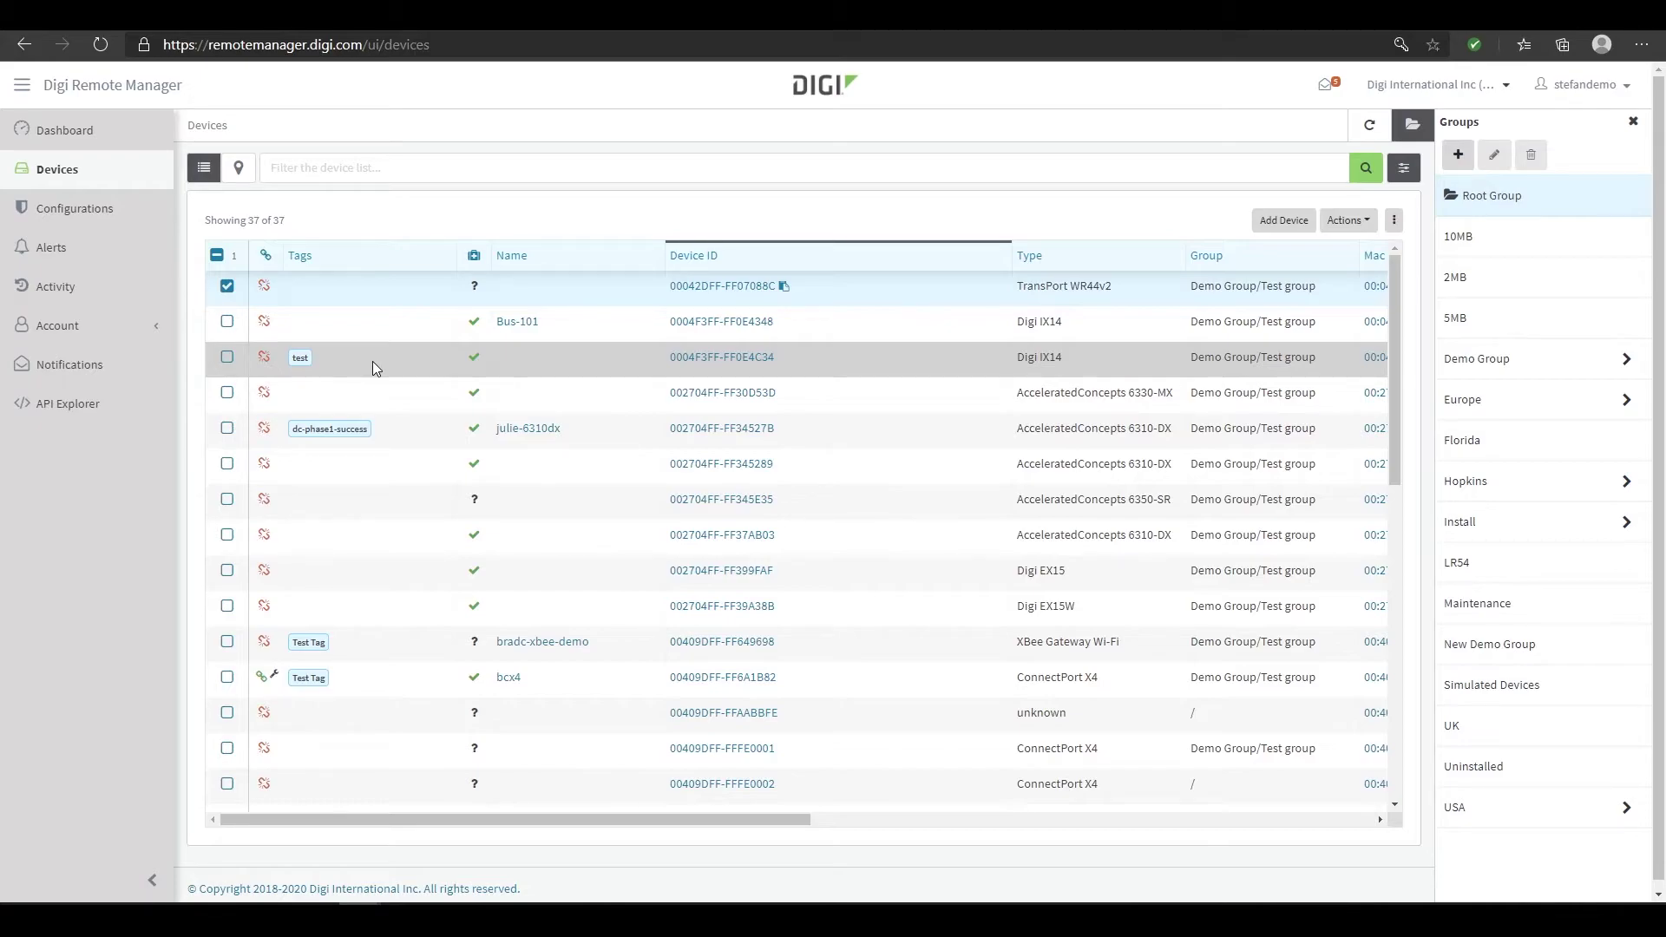
pyautogui.click(103, 226)
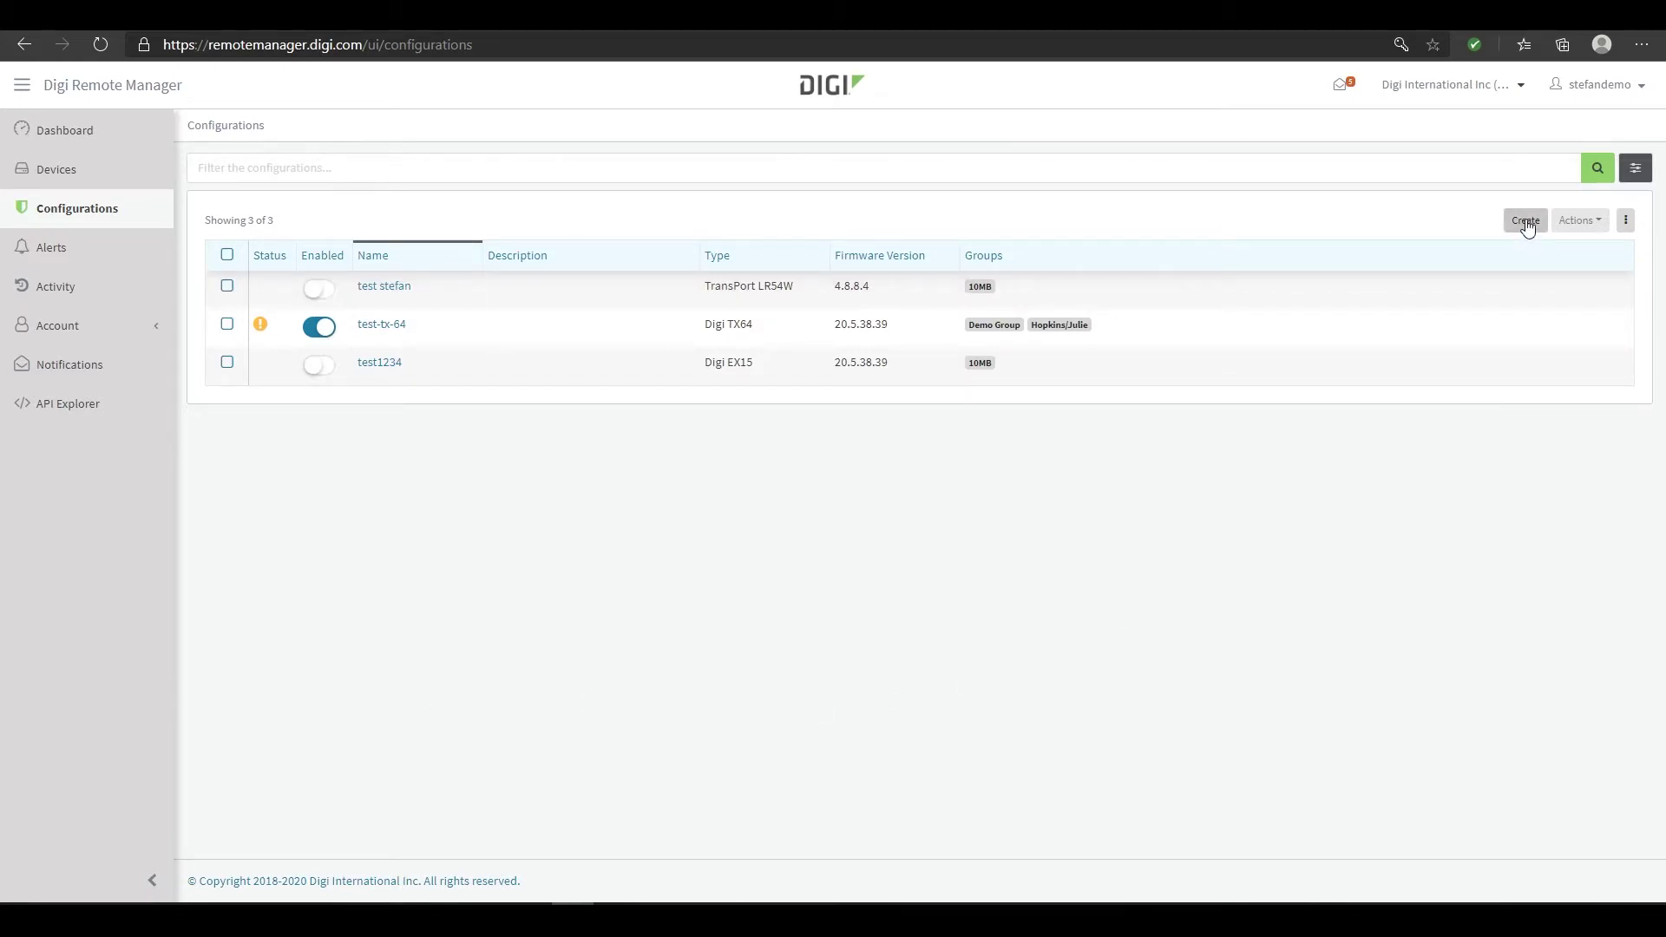
# Enable the test stefan configuration, check its actions, disable it again, then go to Alerts
pyautogui.click(227, 286)
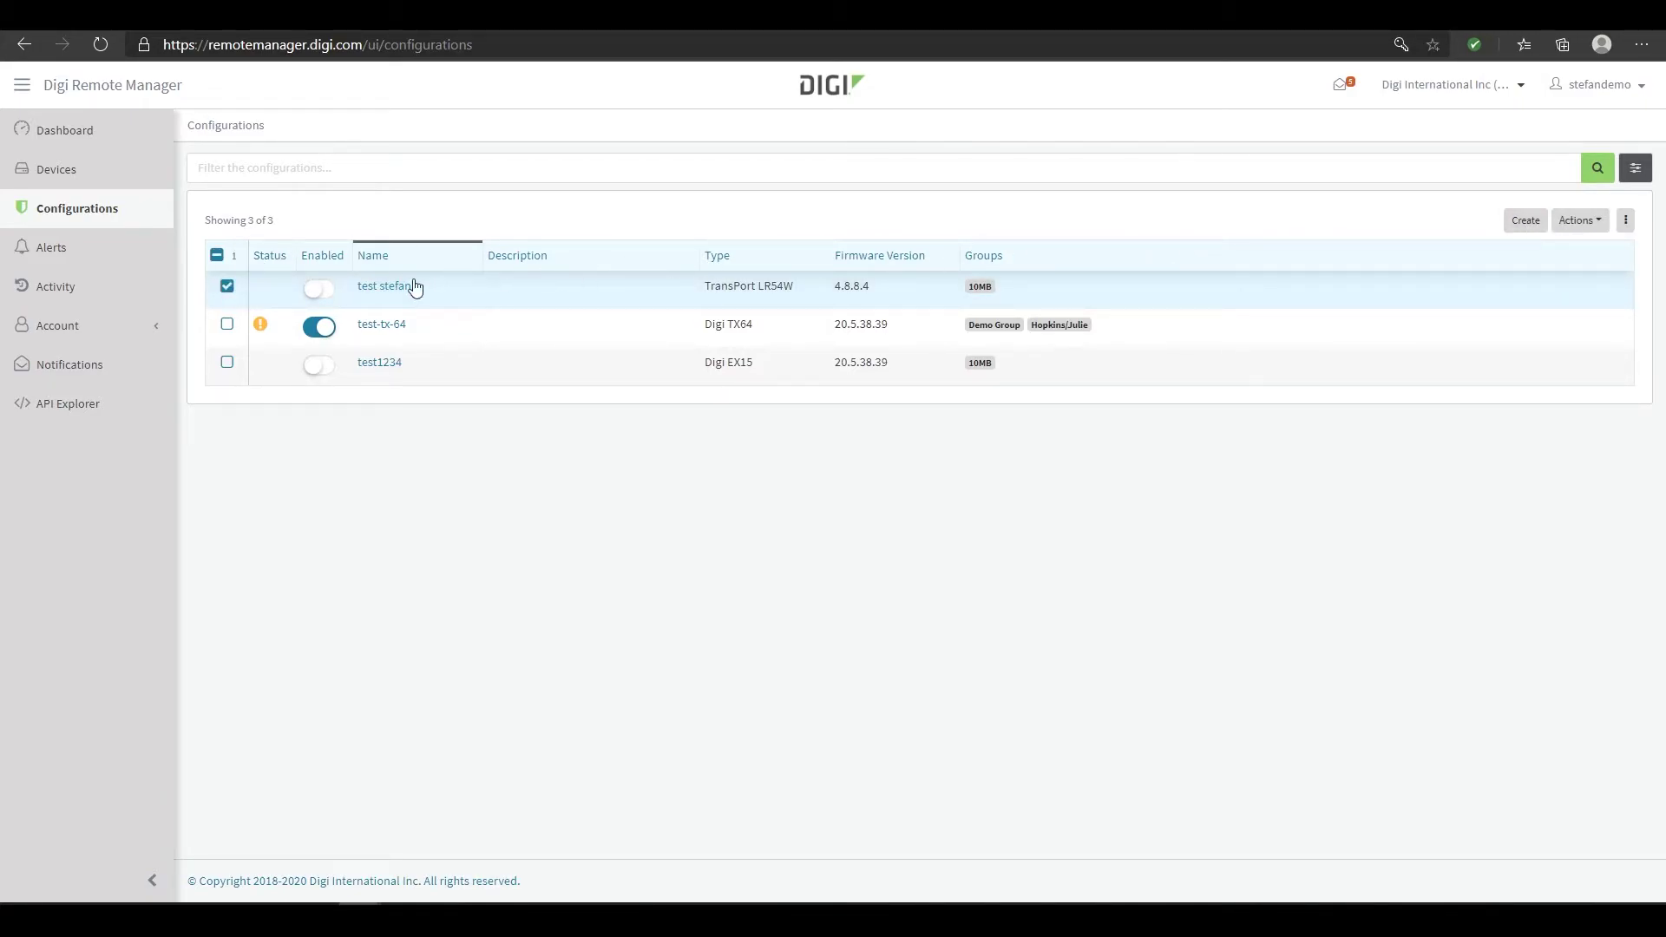
pyautogui.click(319, 289)
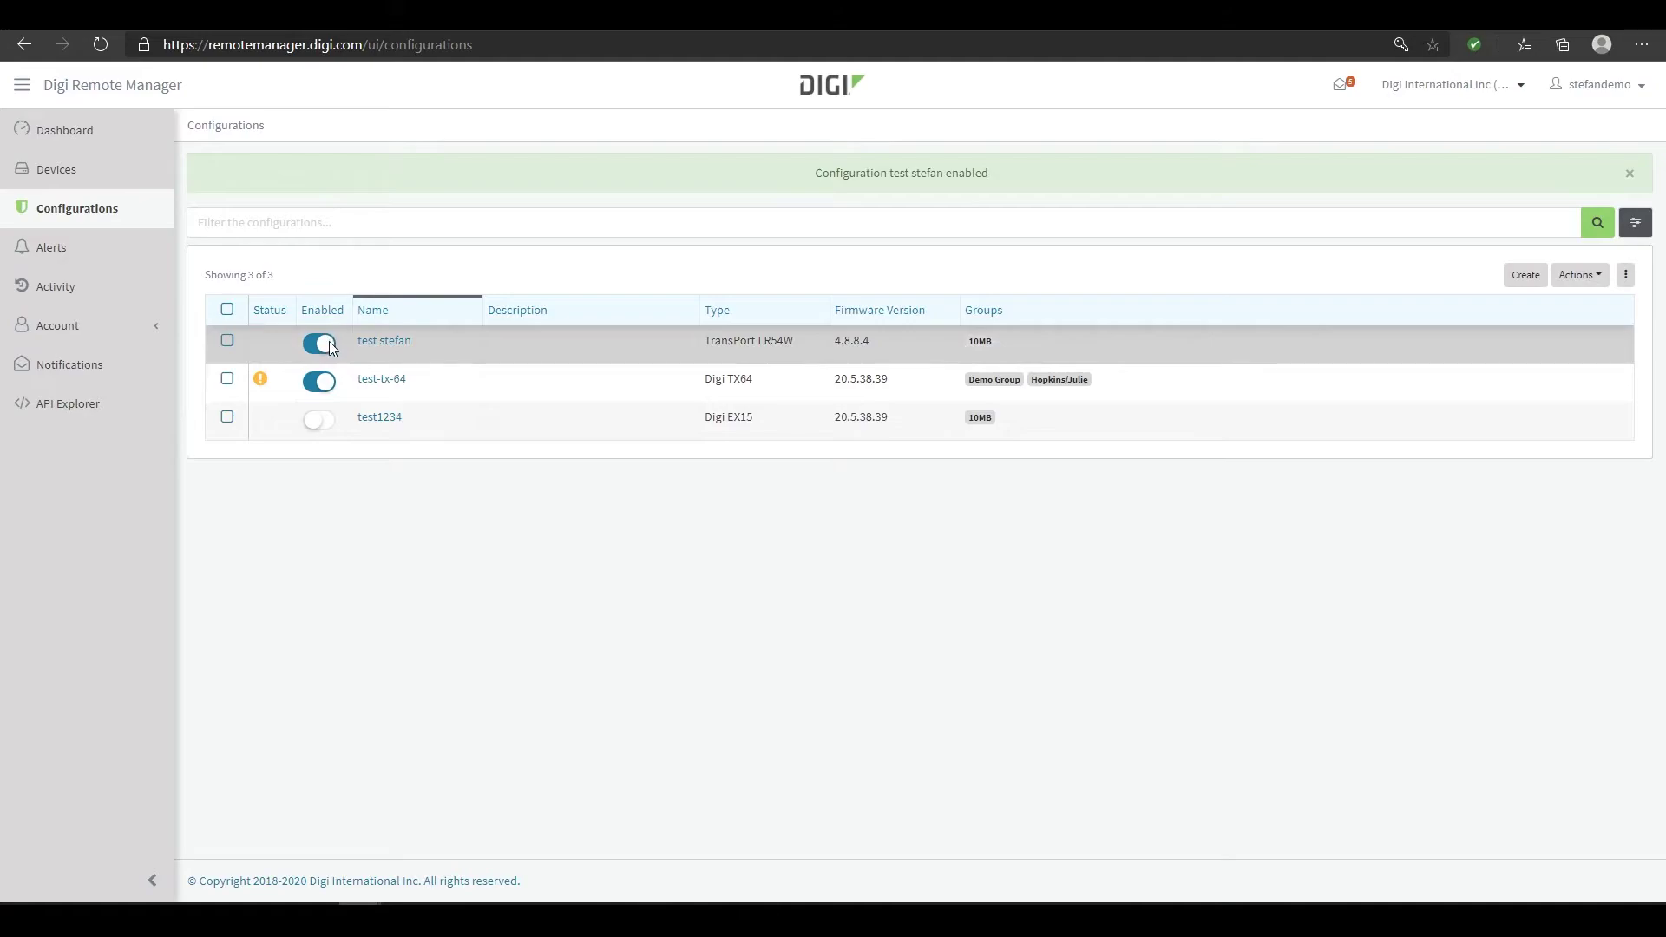
pyautogui.click(227, 342)
pyautogui.click(1580, 275)
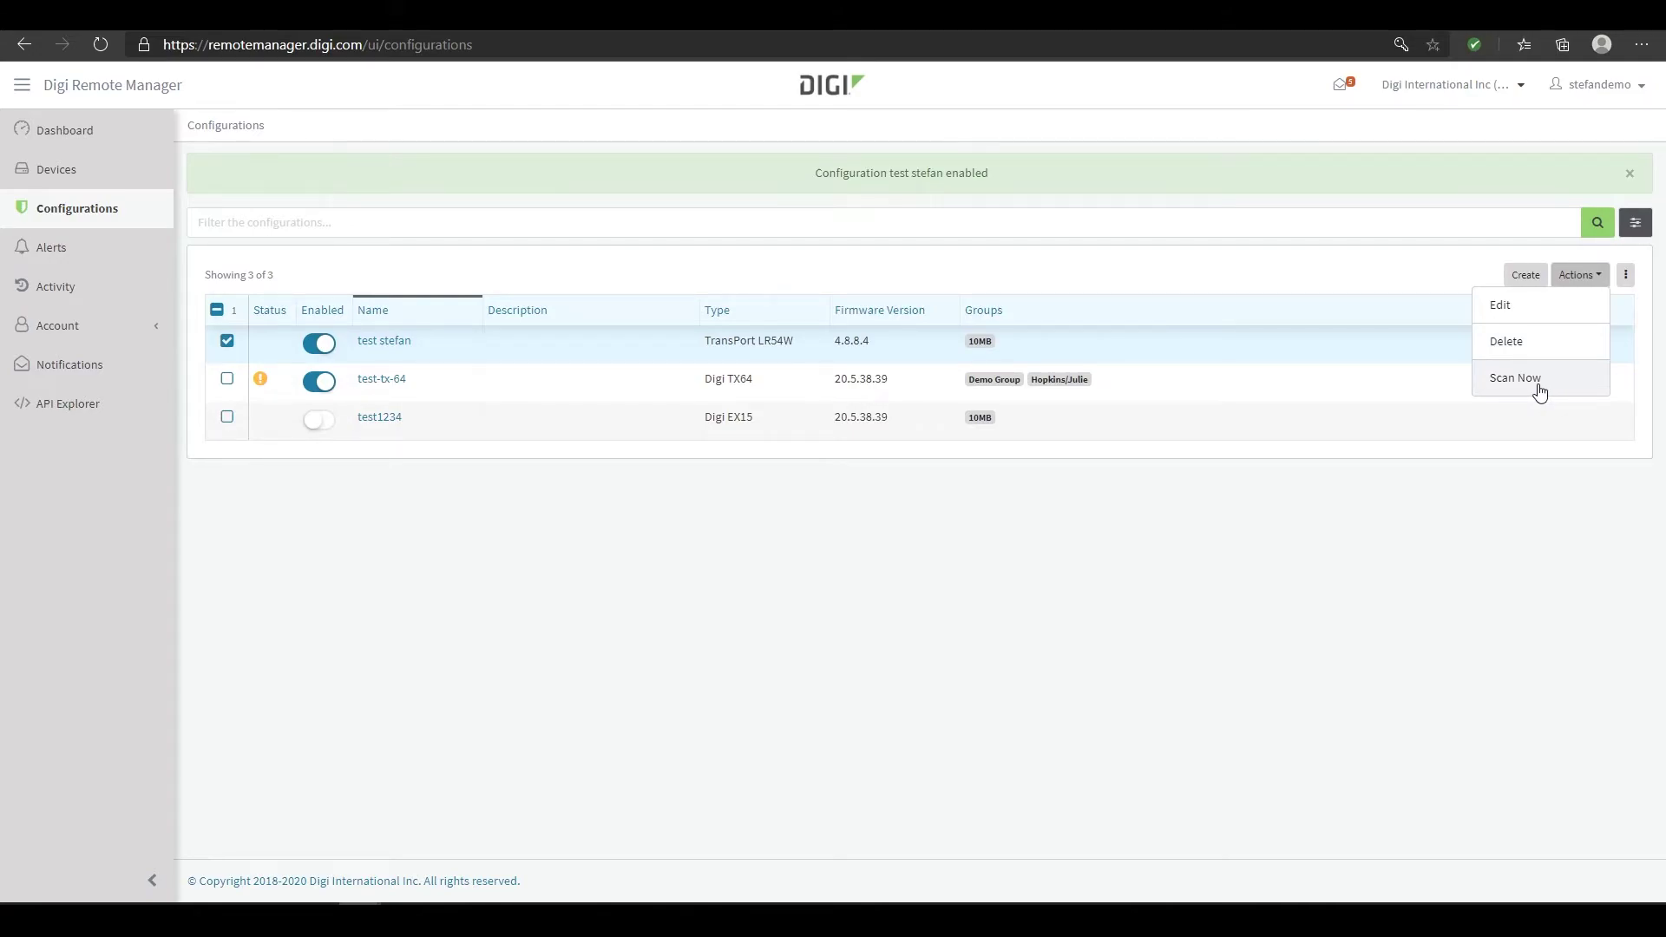
pyautogui.click(821, 494)
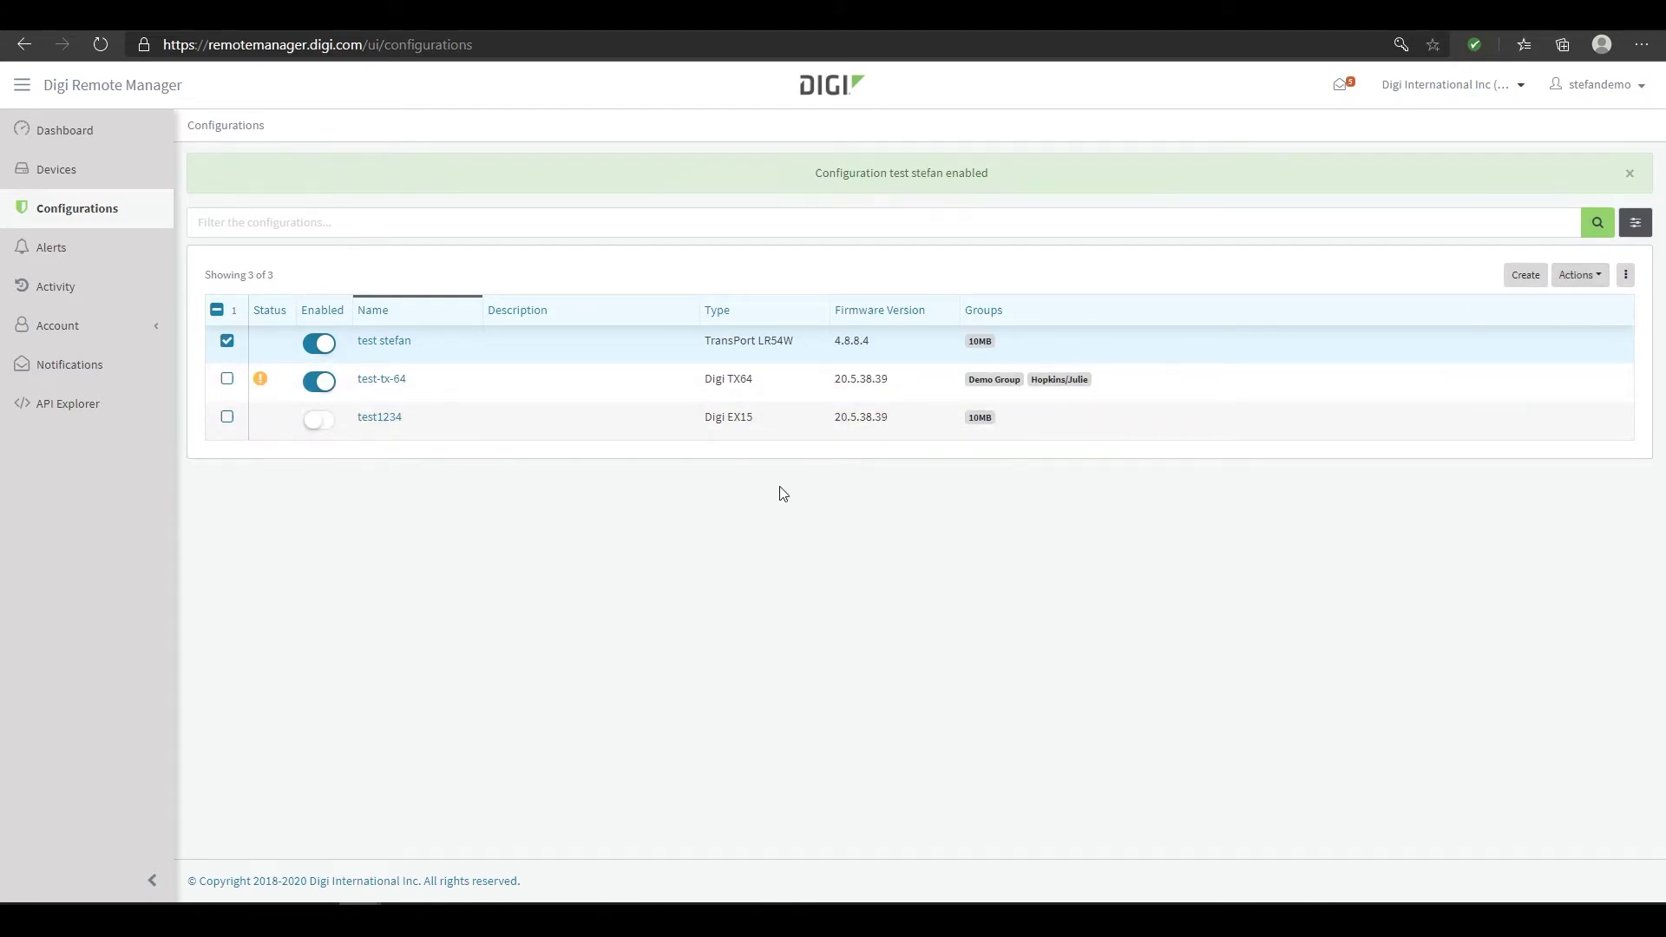
pyautogui.click(326, 345)
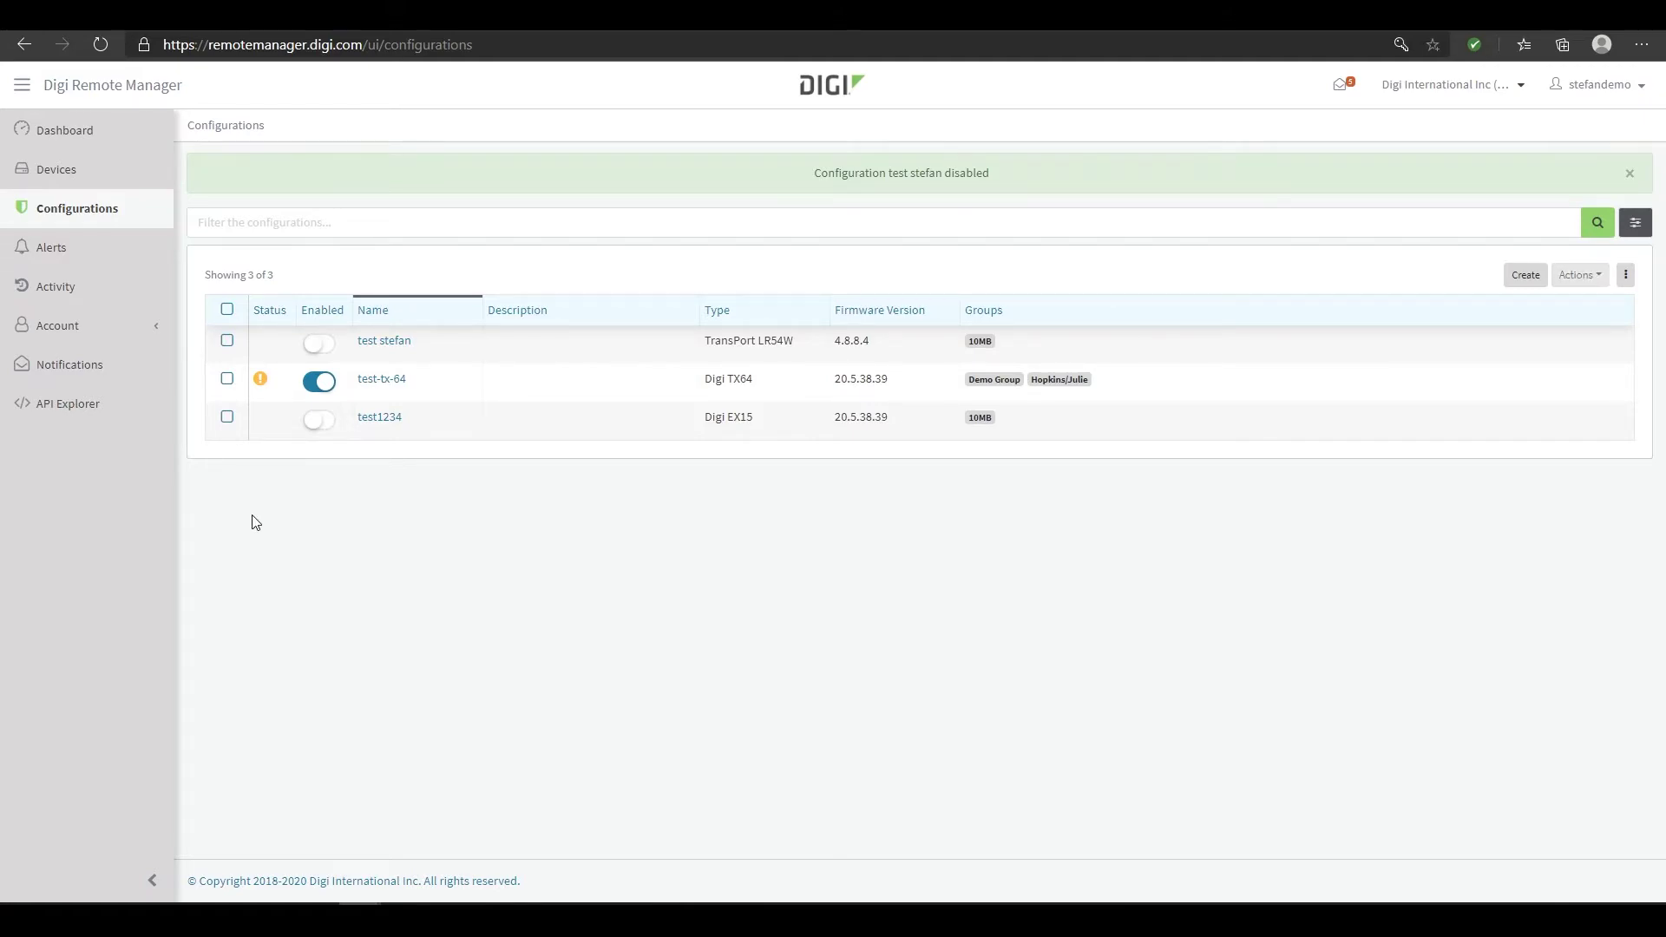
pyautogui.click(113, 252)
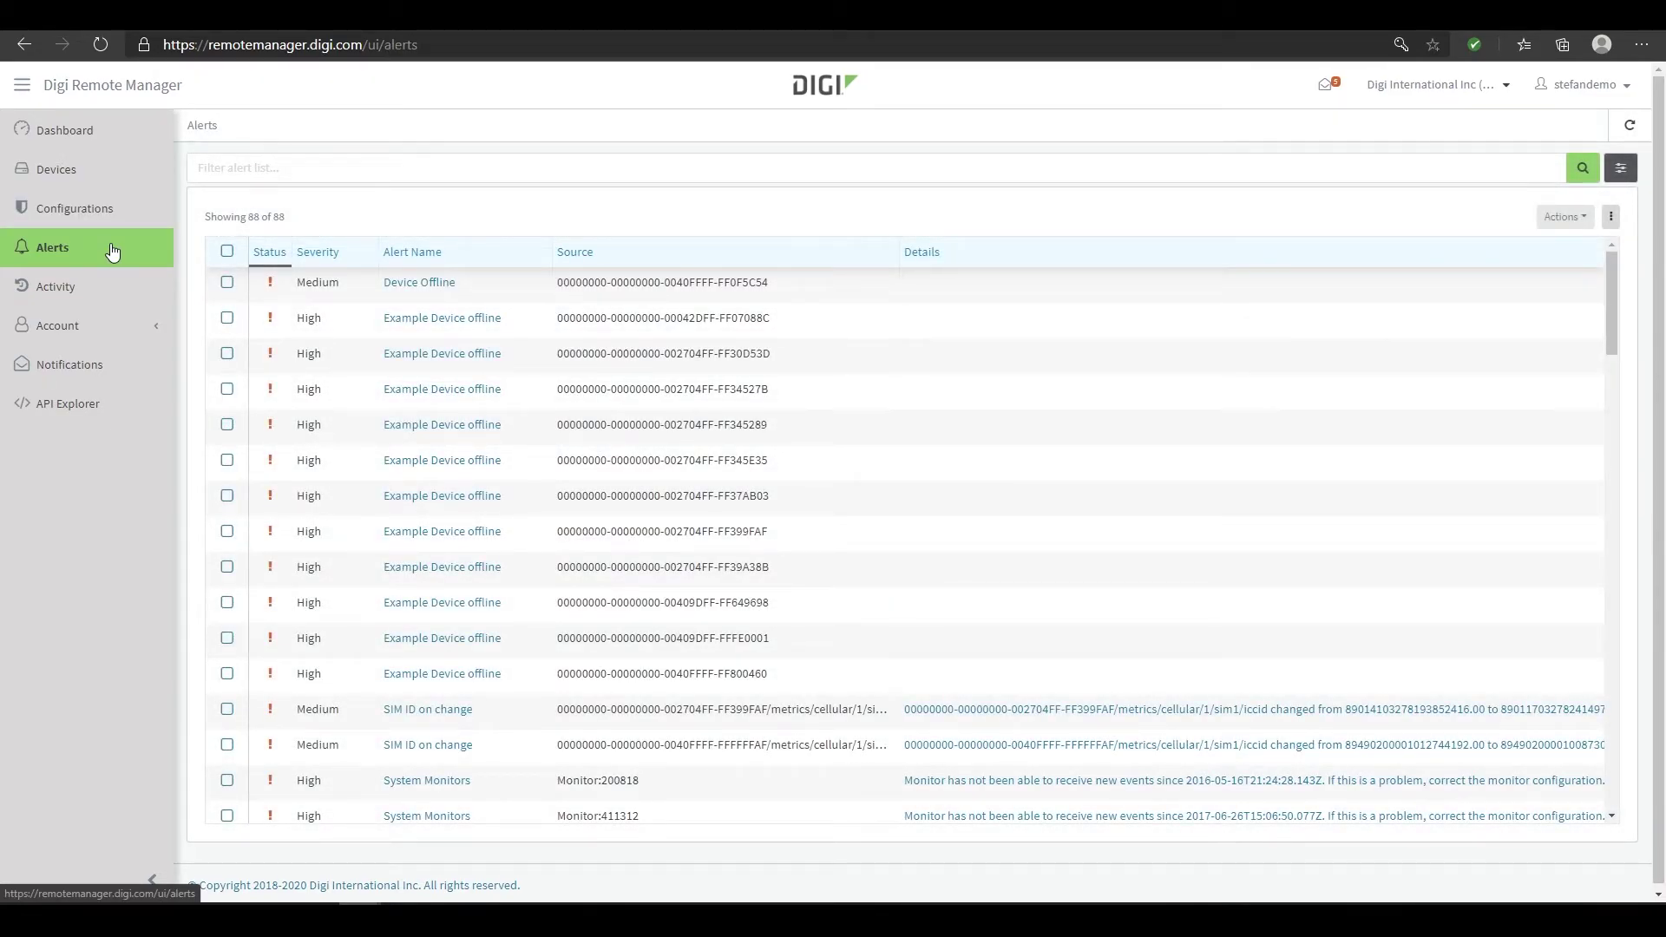
# Check the actions for the Device Offline alert, then move on to the Activity log
pyautogui.click(227, 284)
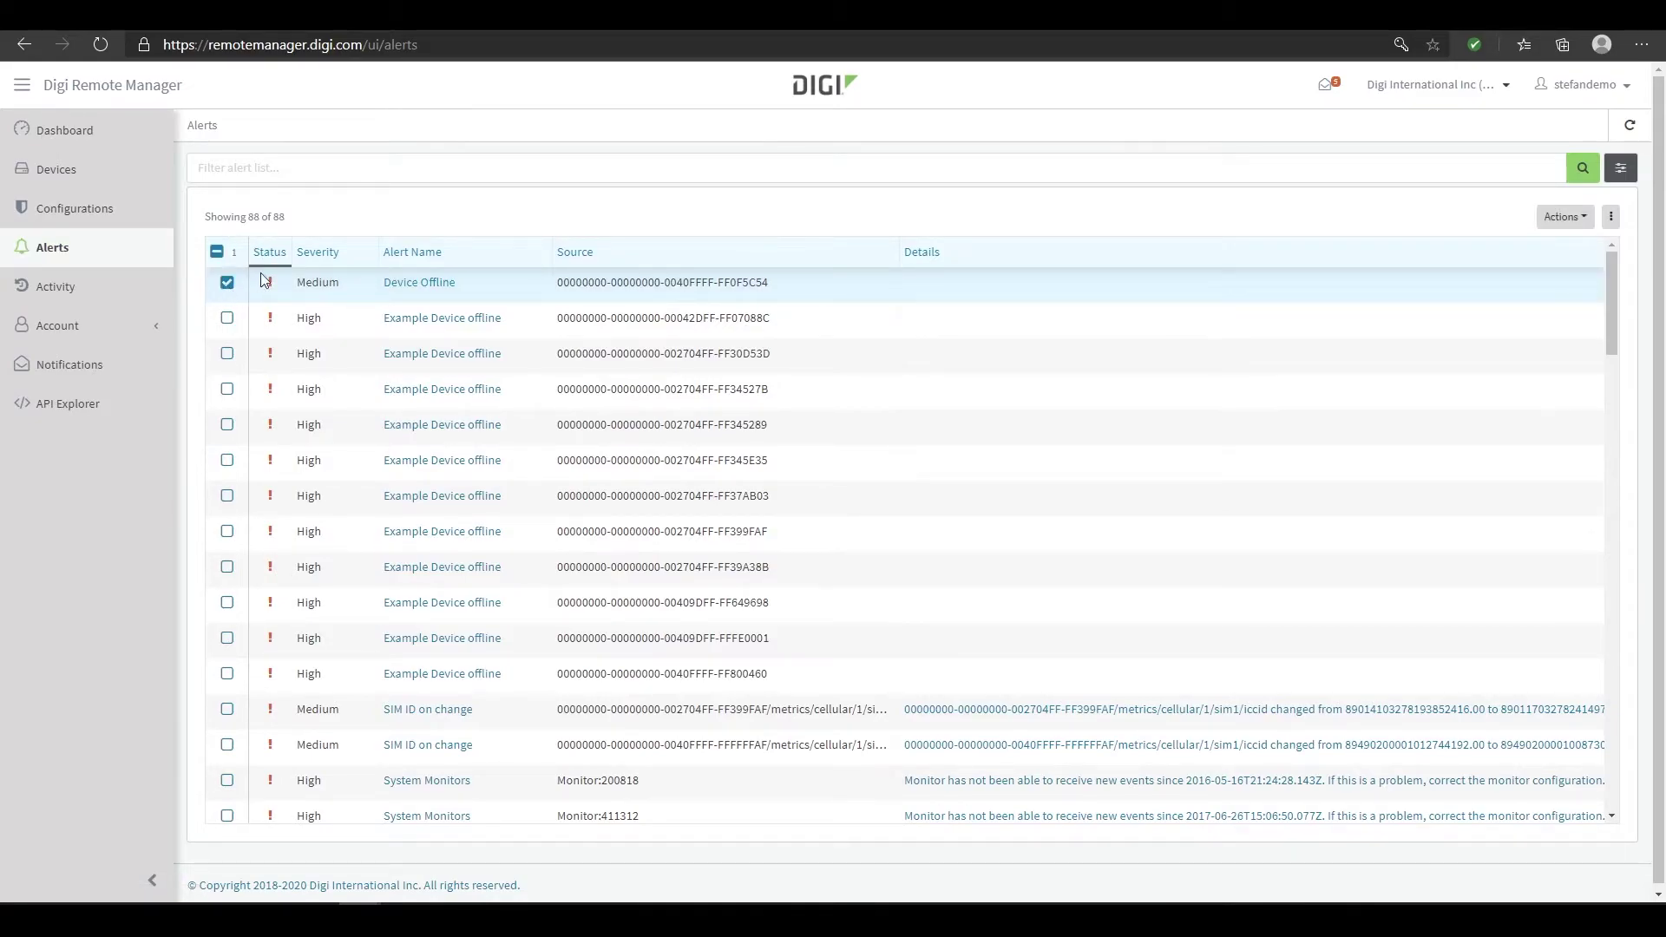
pyautogui.click(1573, 221)
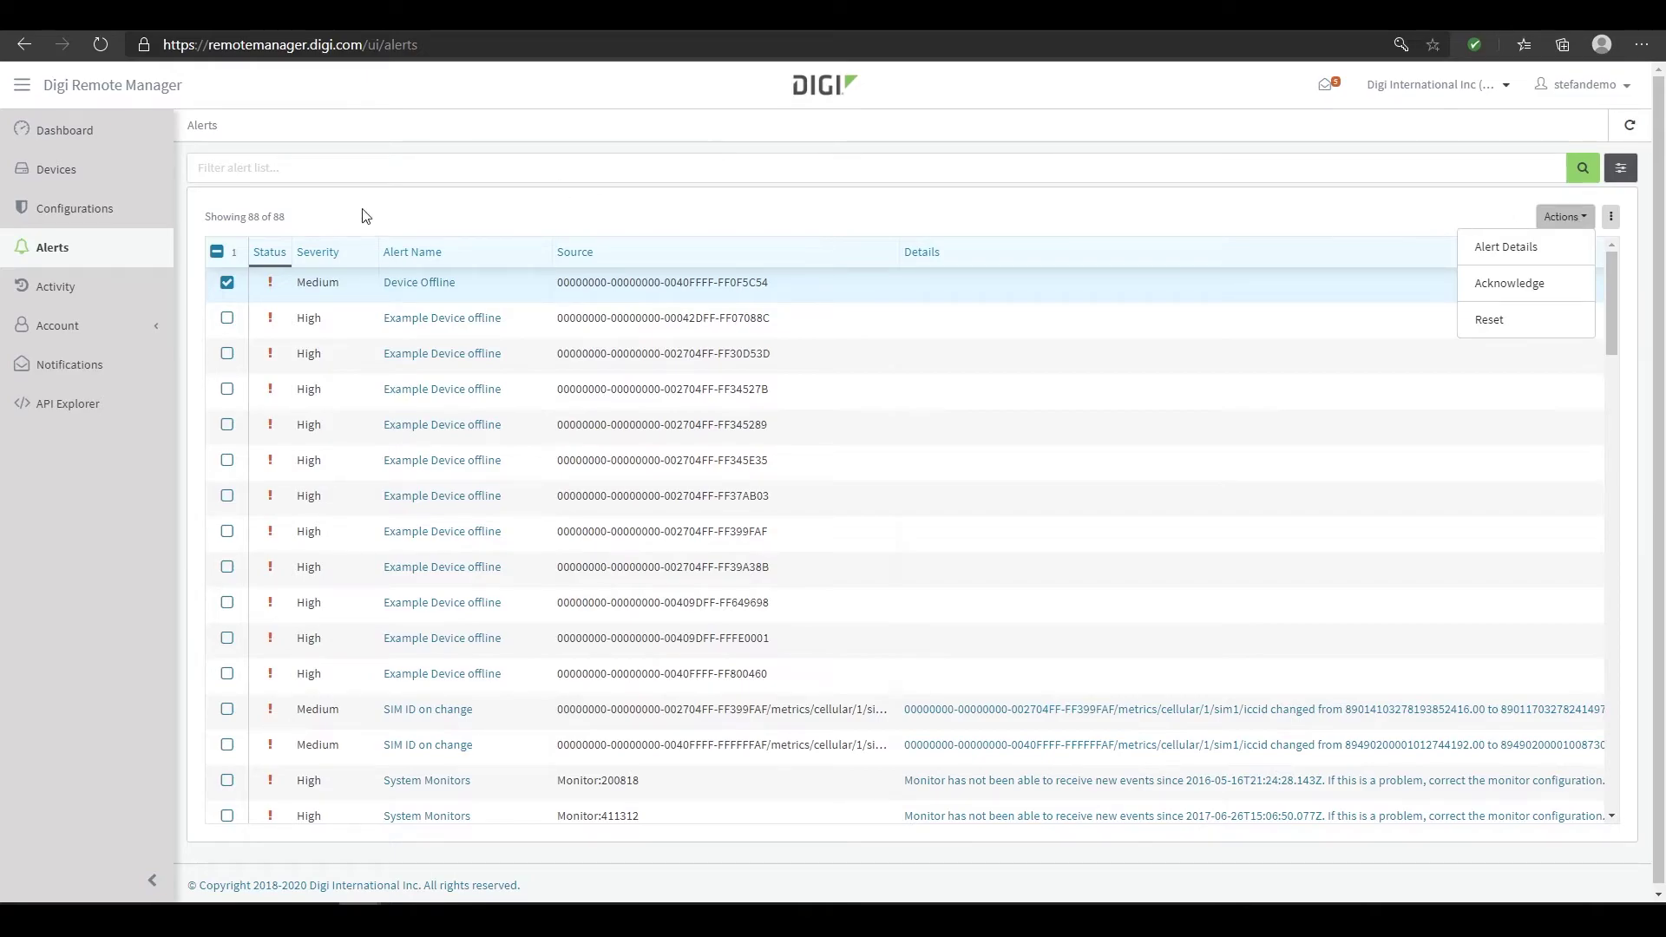
pyautogui.click(146, 295)
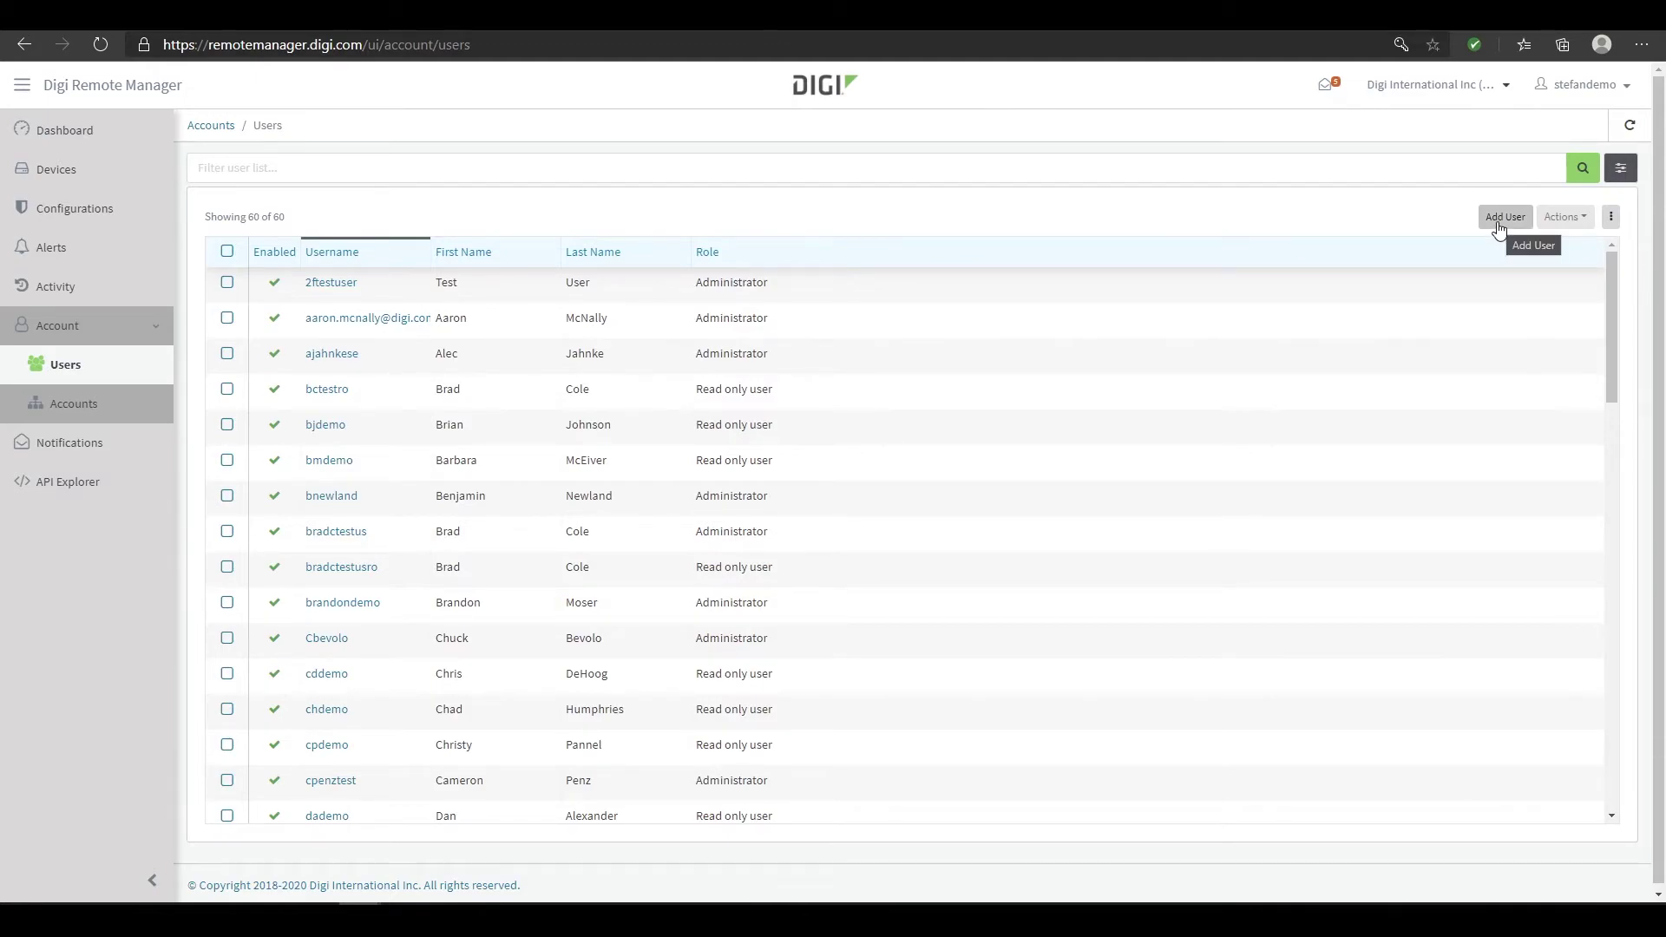
# Check the first user's actions (Edit, Change Password, Remove), then go to the Accounts list
pyautogui.click(227, 281)
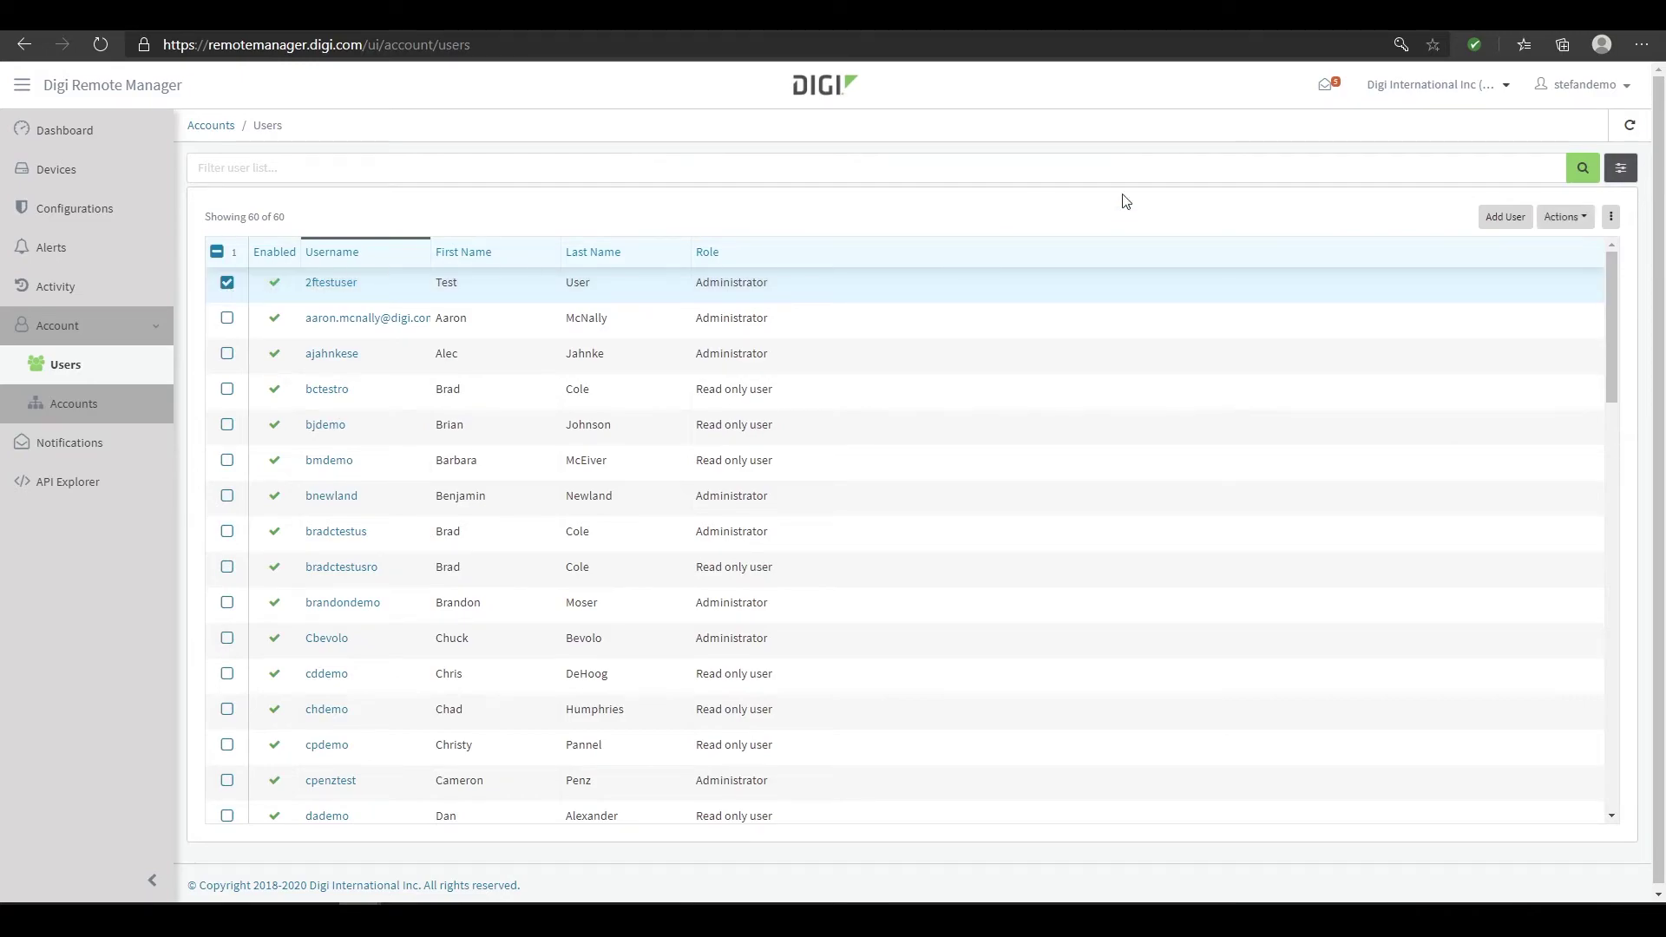
pyautogui.click(1583, 223)
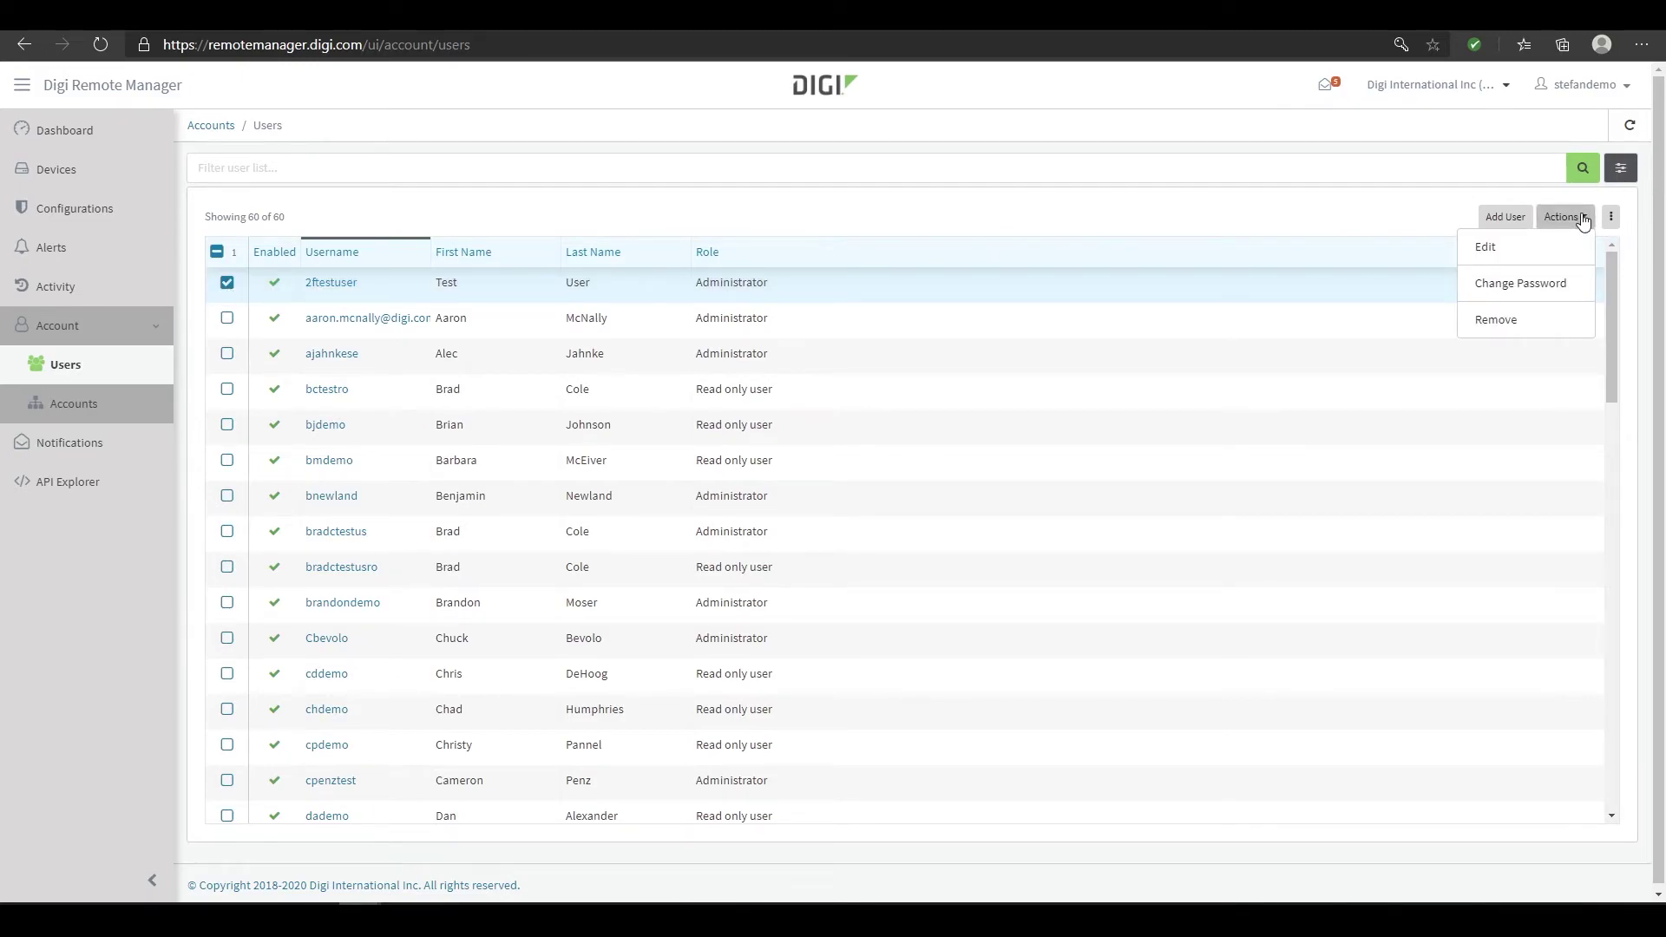
pyautogui.click(1584, 223)
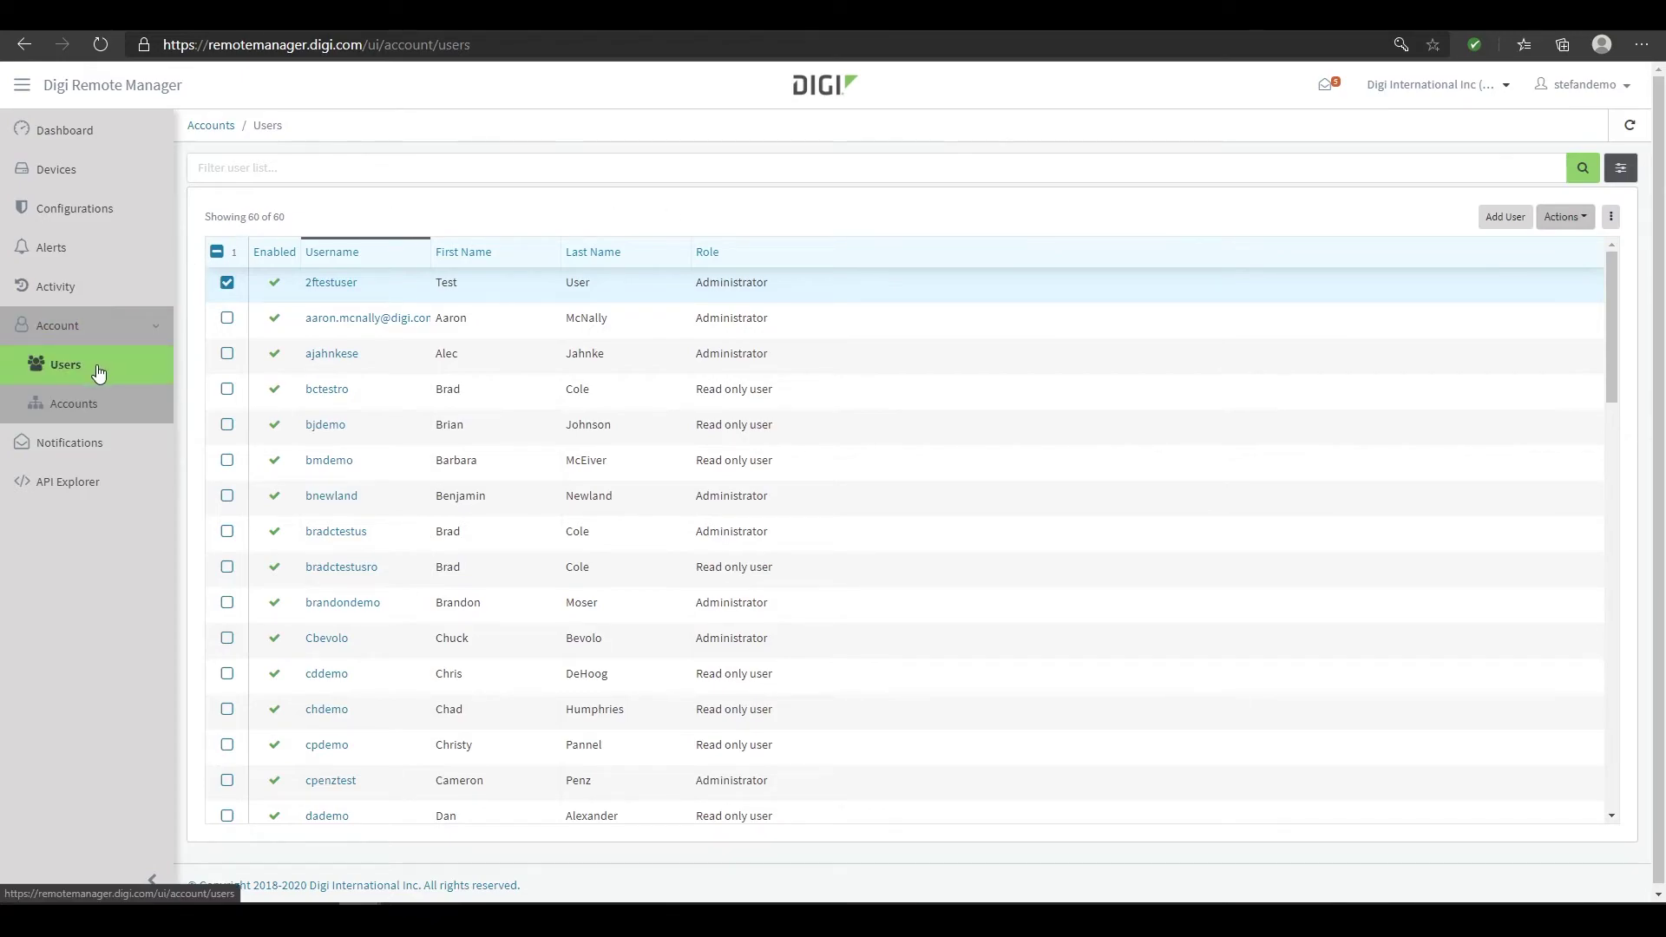
pyautogui.click(117, 407)
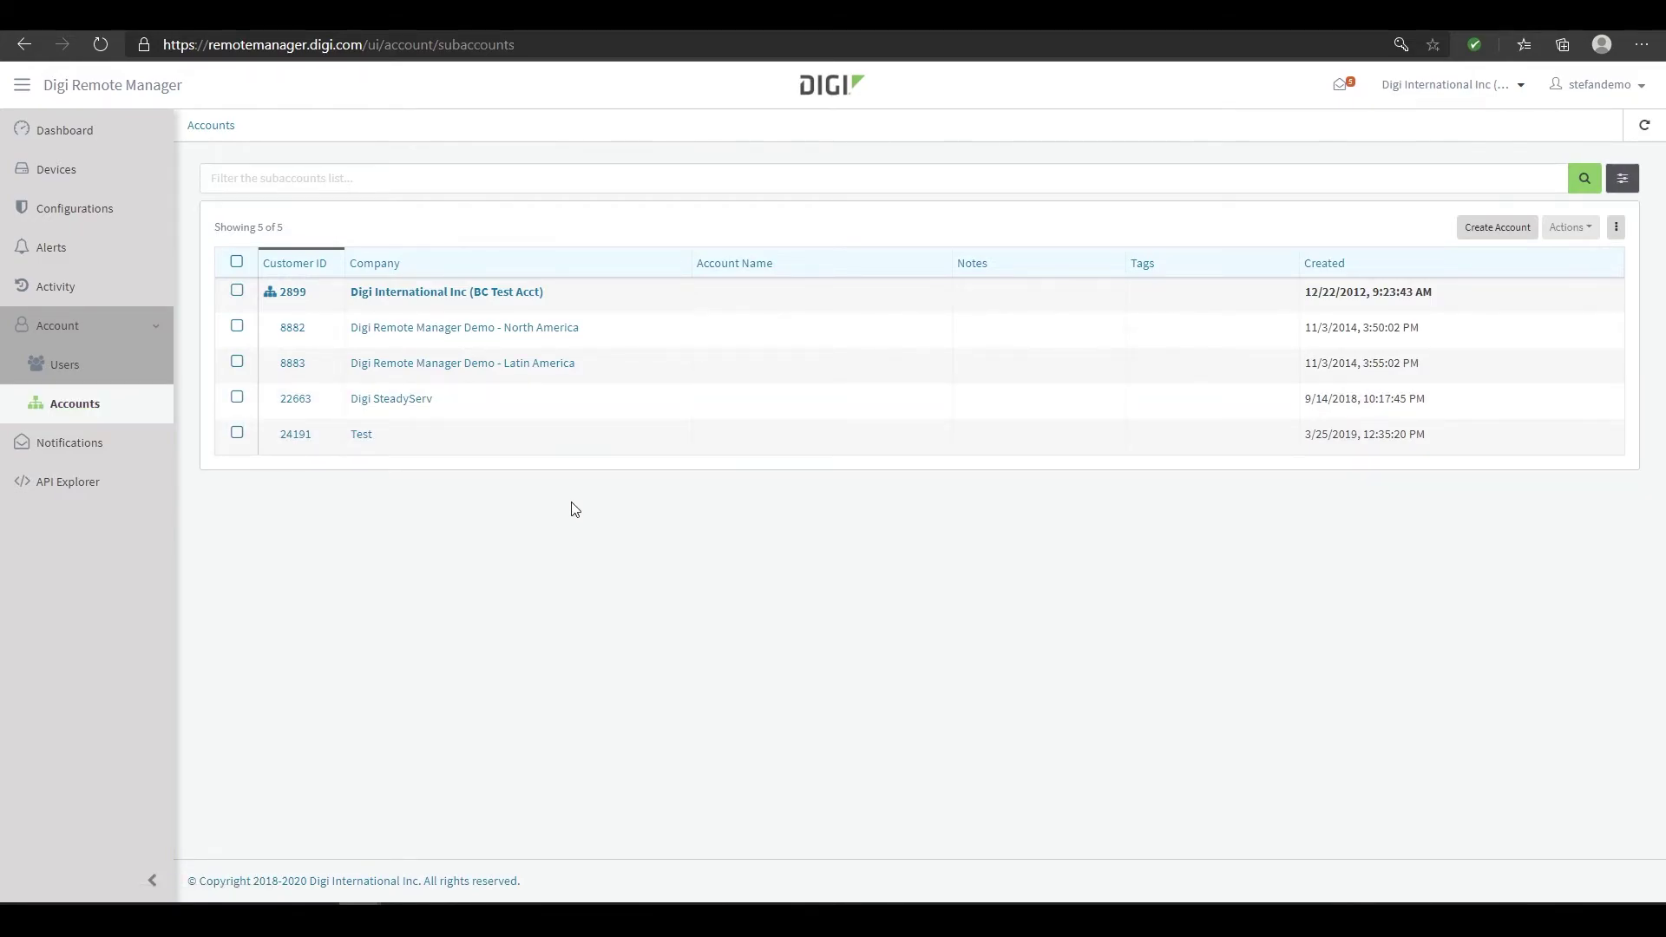
# Check the actions for the Digi Remote Manager Demo - North America subaccount, then go to Notifications
pyautogui.click(237, 328)
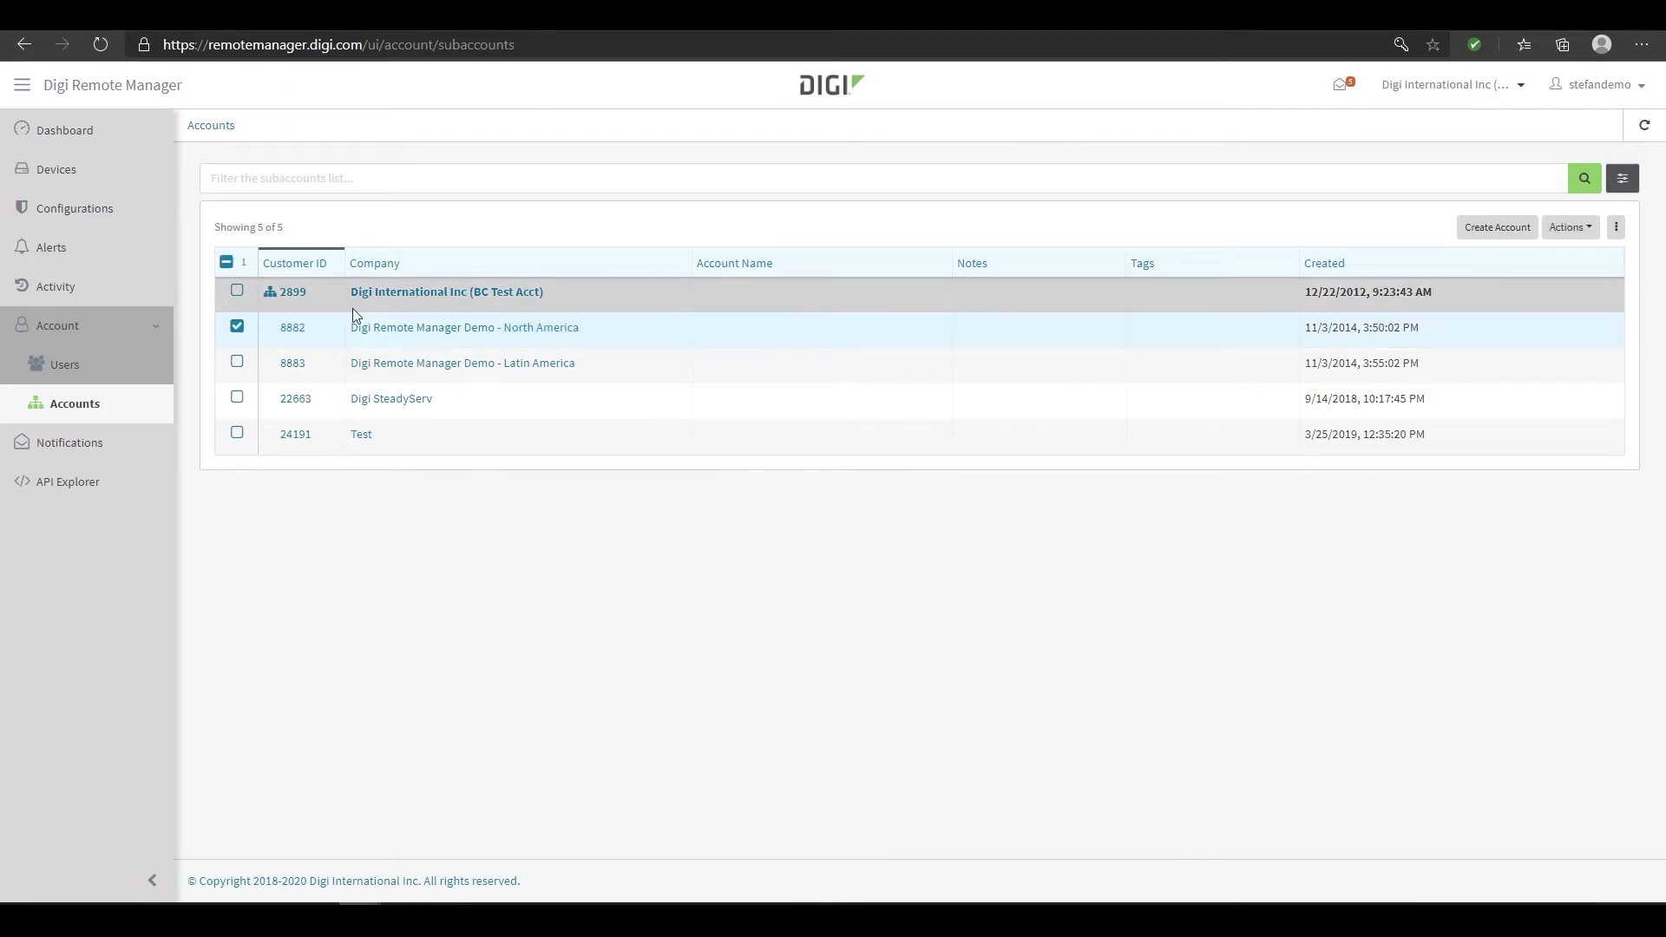
pyautogui.click(1587, 229)
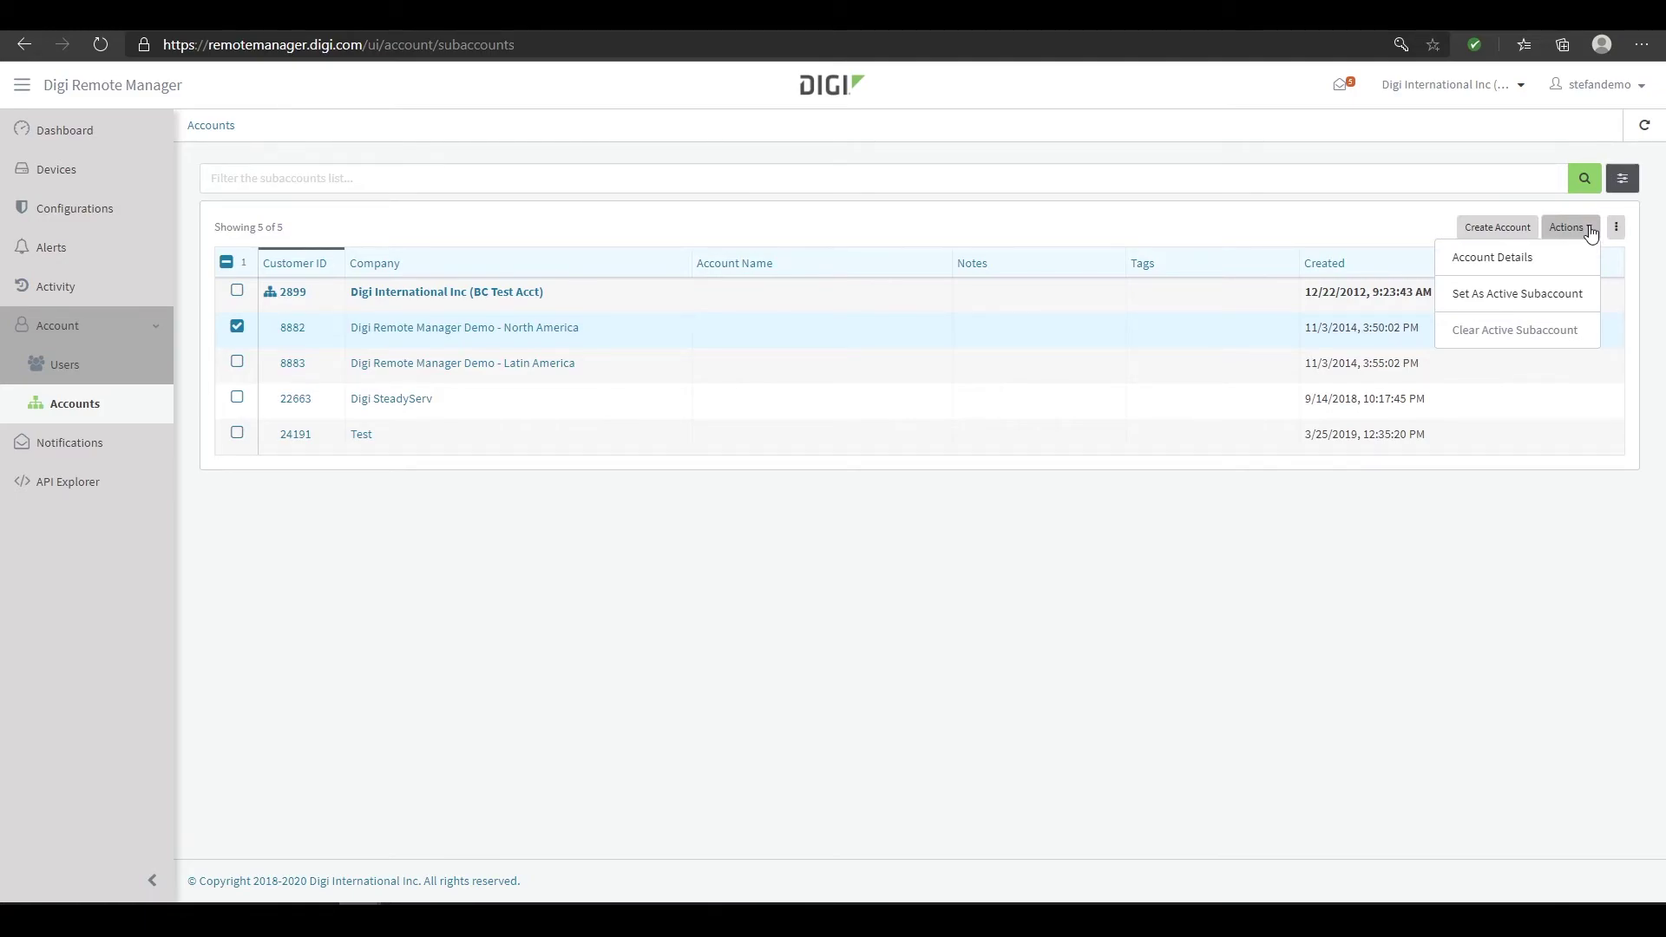
pyautogui.click(126, 451)
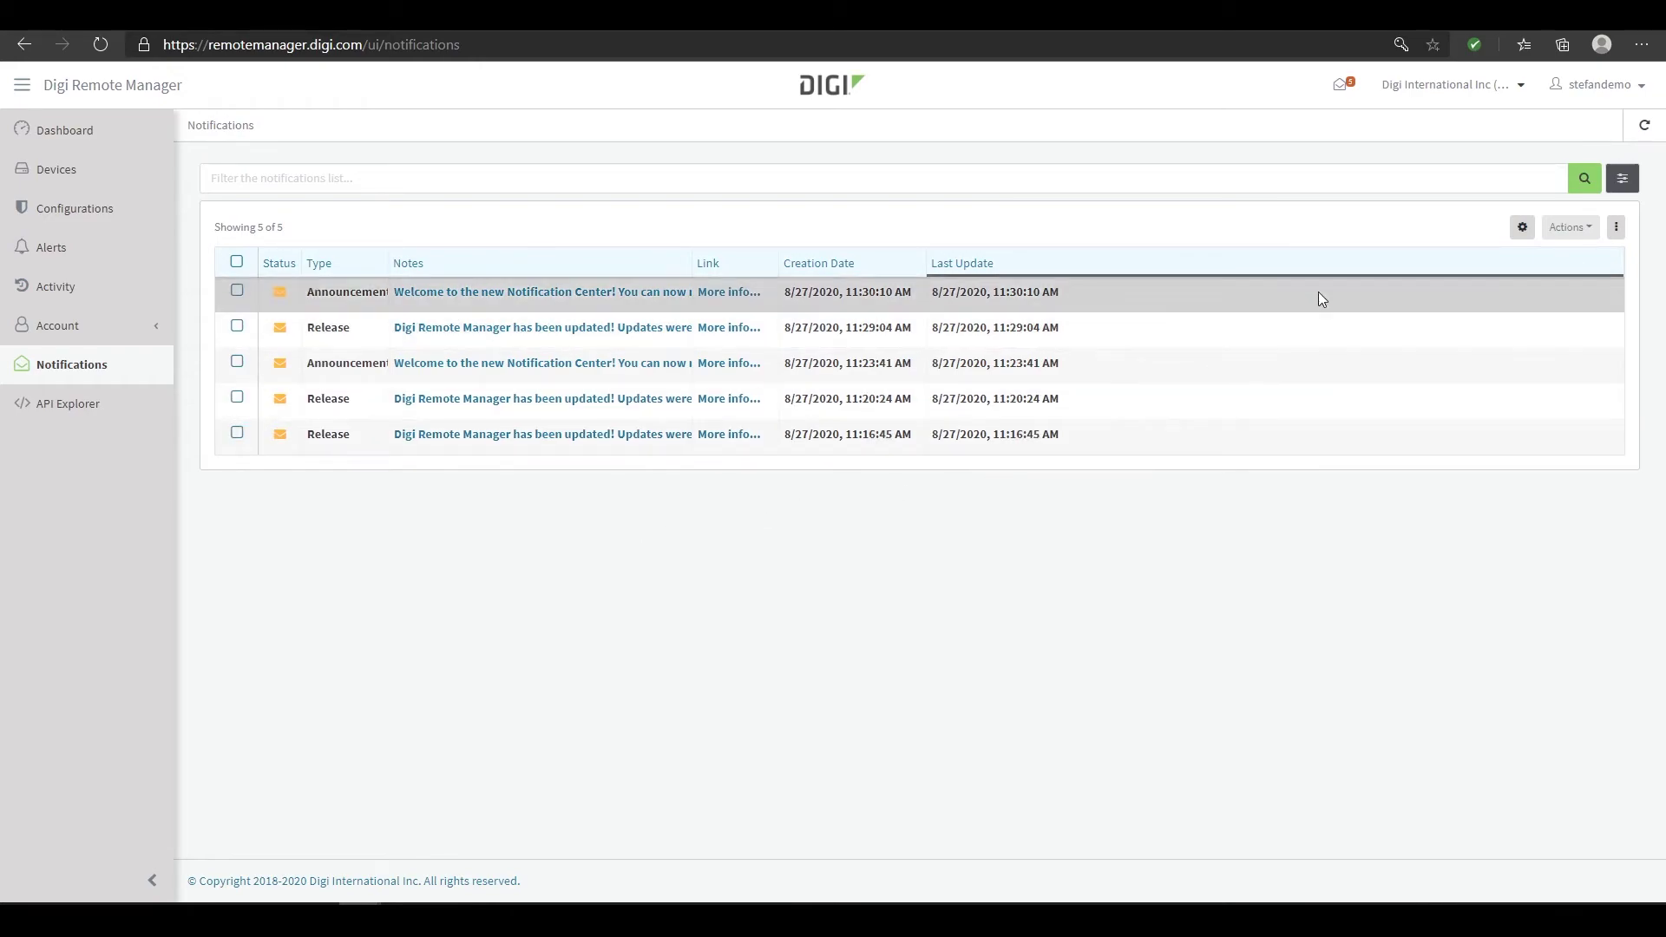
# Look at notification preferences without saving and the newest notification's actions, then go to API Explorer
pyautogui.click(1523, 228)
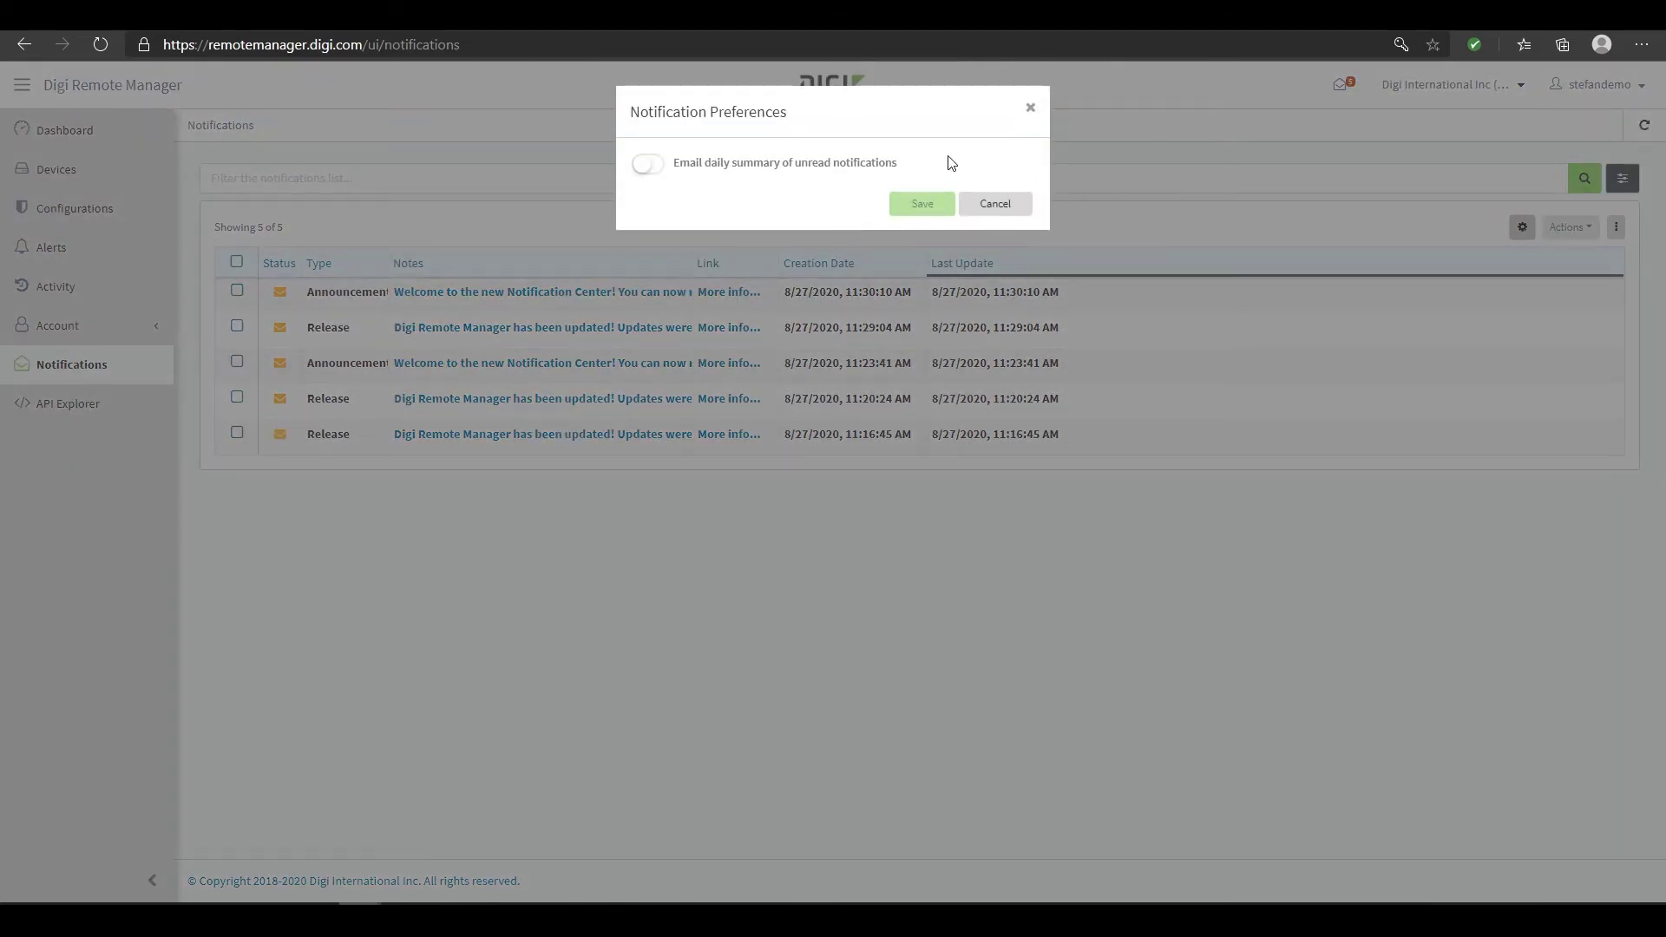
pyautogui.click(1011, 208)
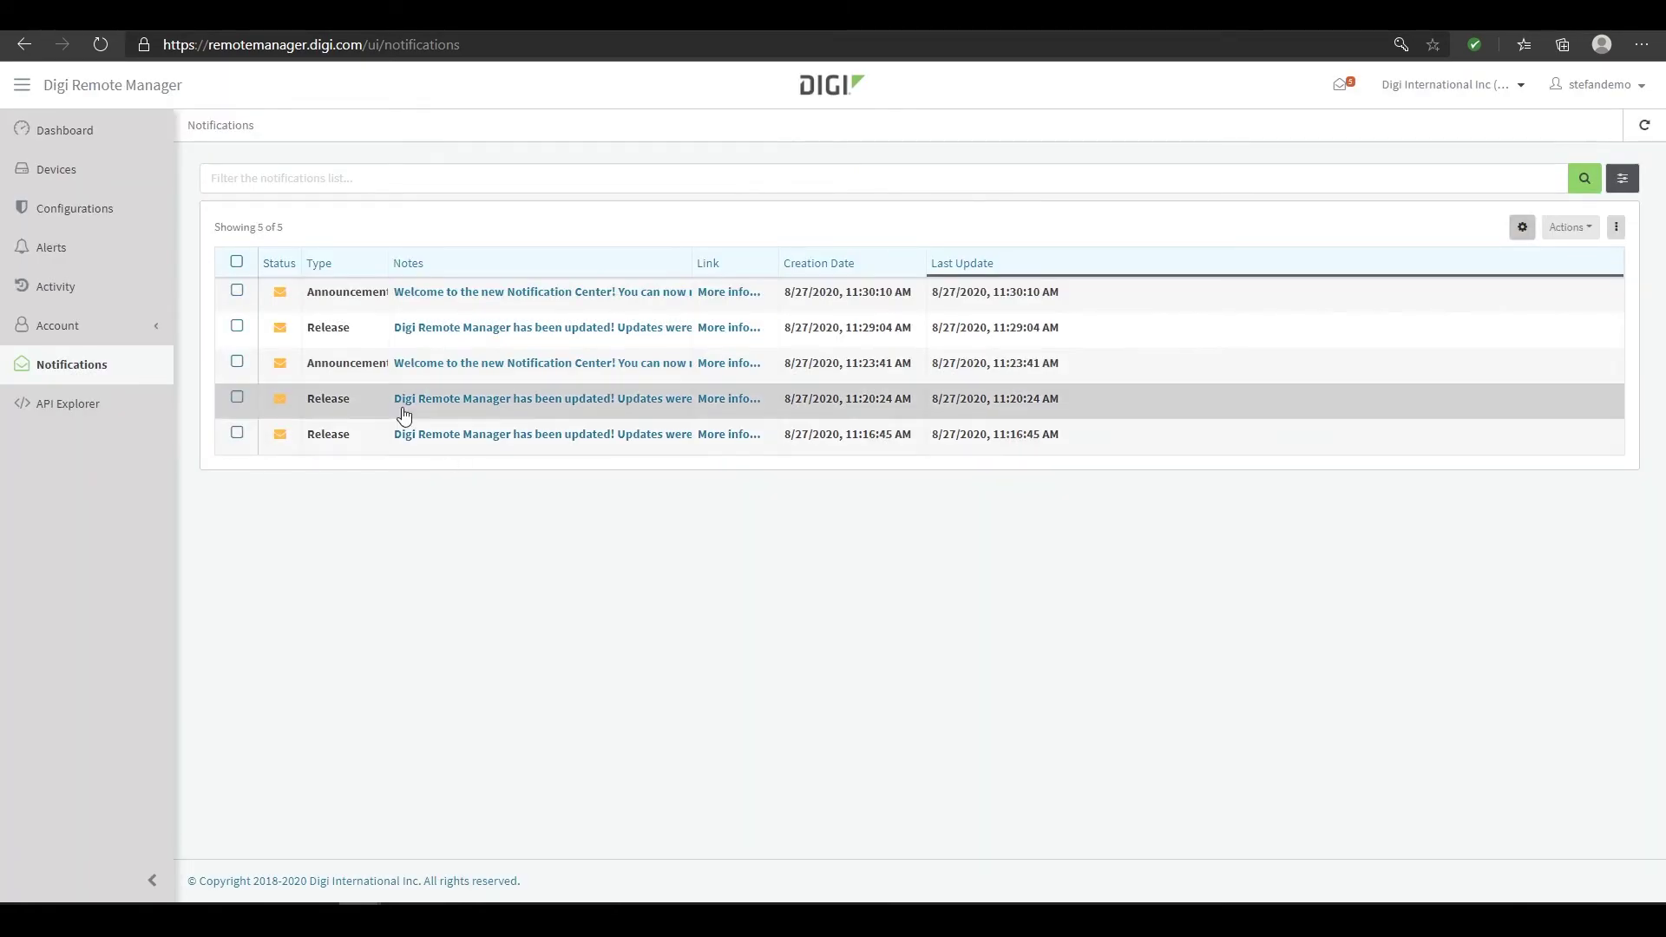
pyautogui.click(237, 290)
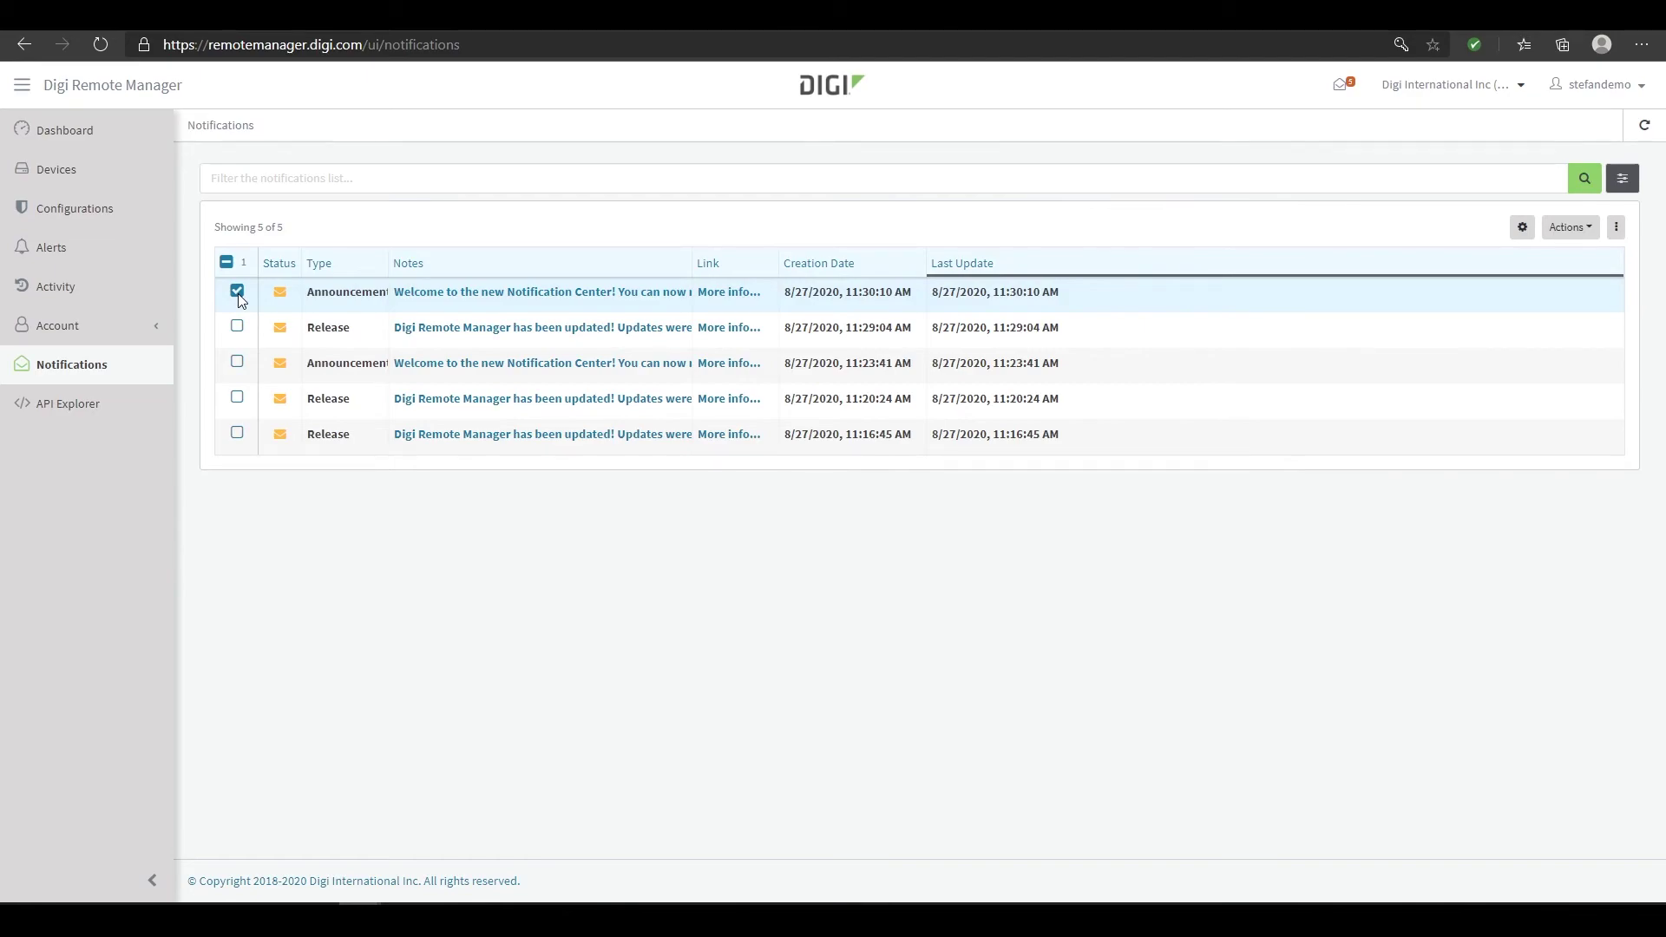
pyautogui.click(1584, 229)
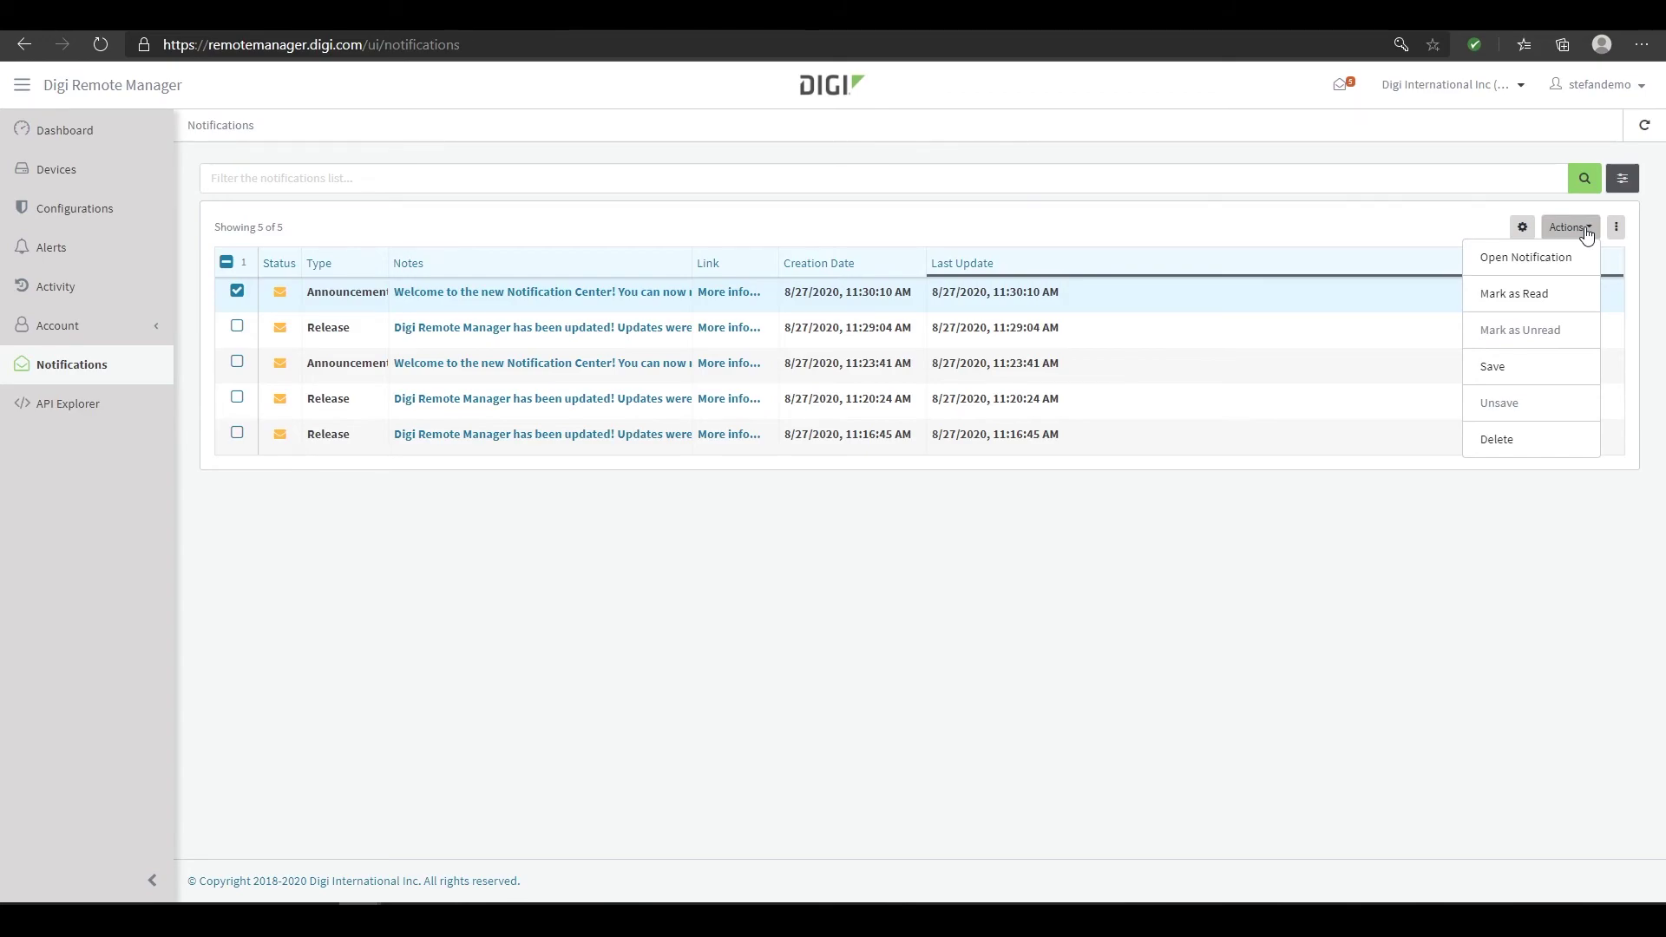
pyautogui.click(1158, 572)
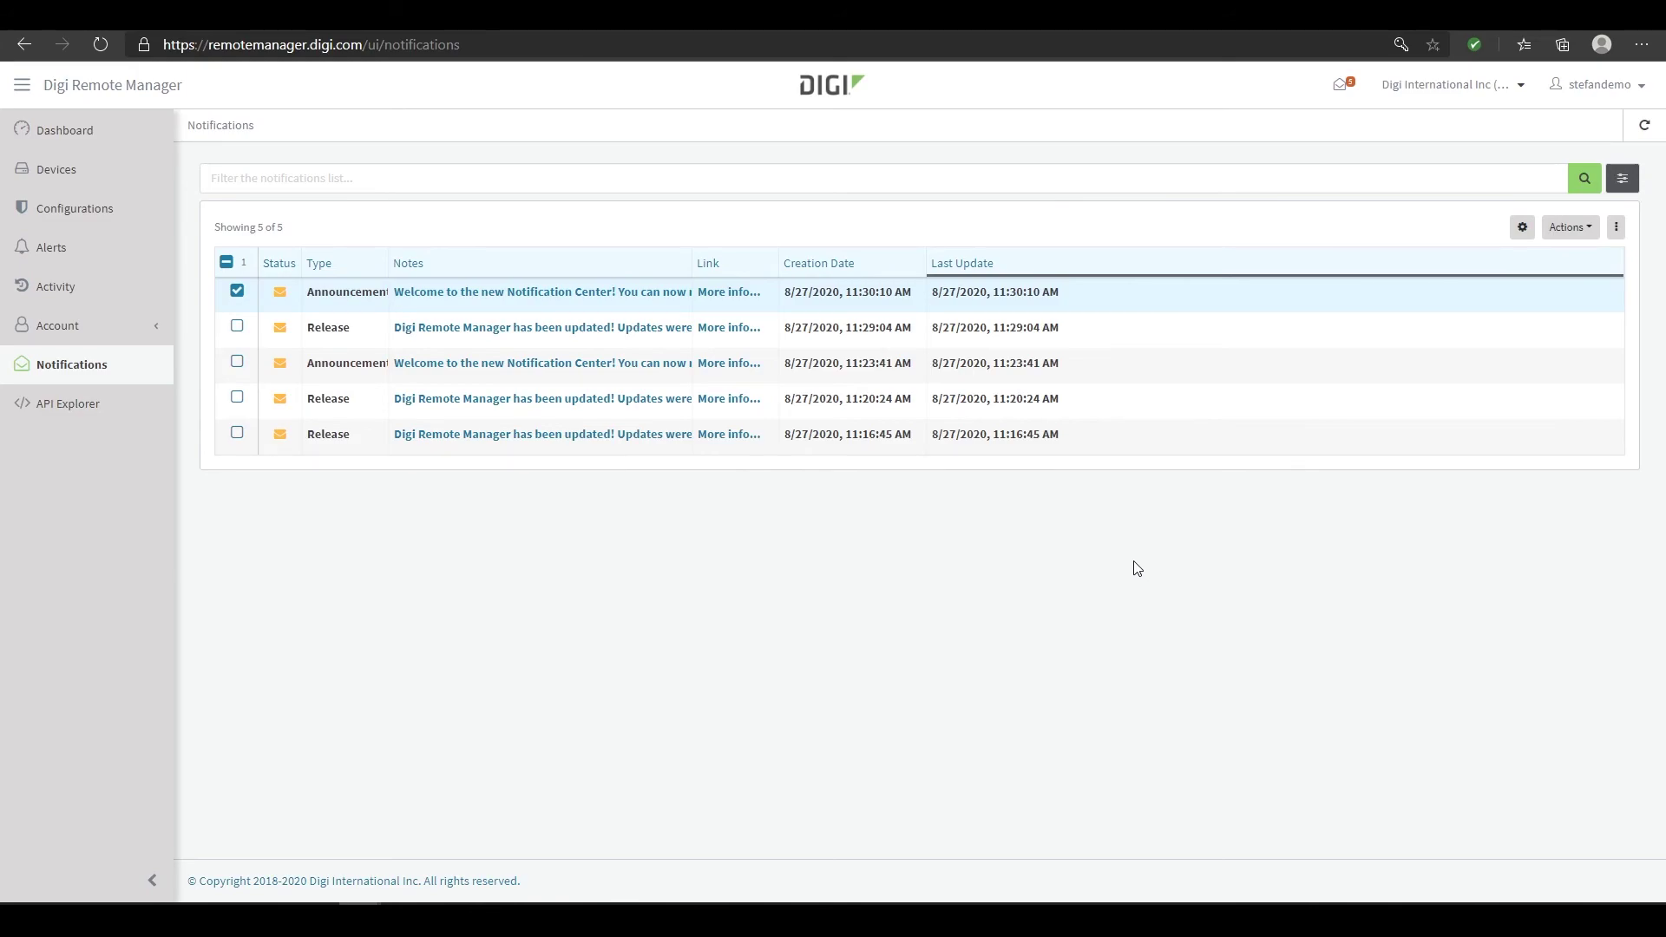
pyautogui.click(132, 414)
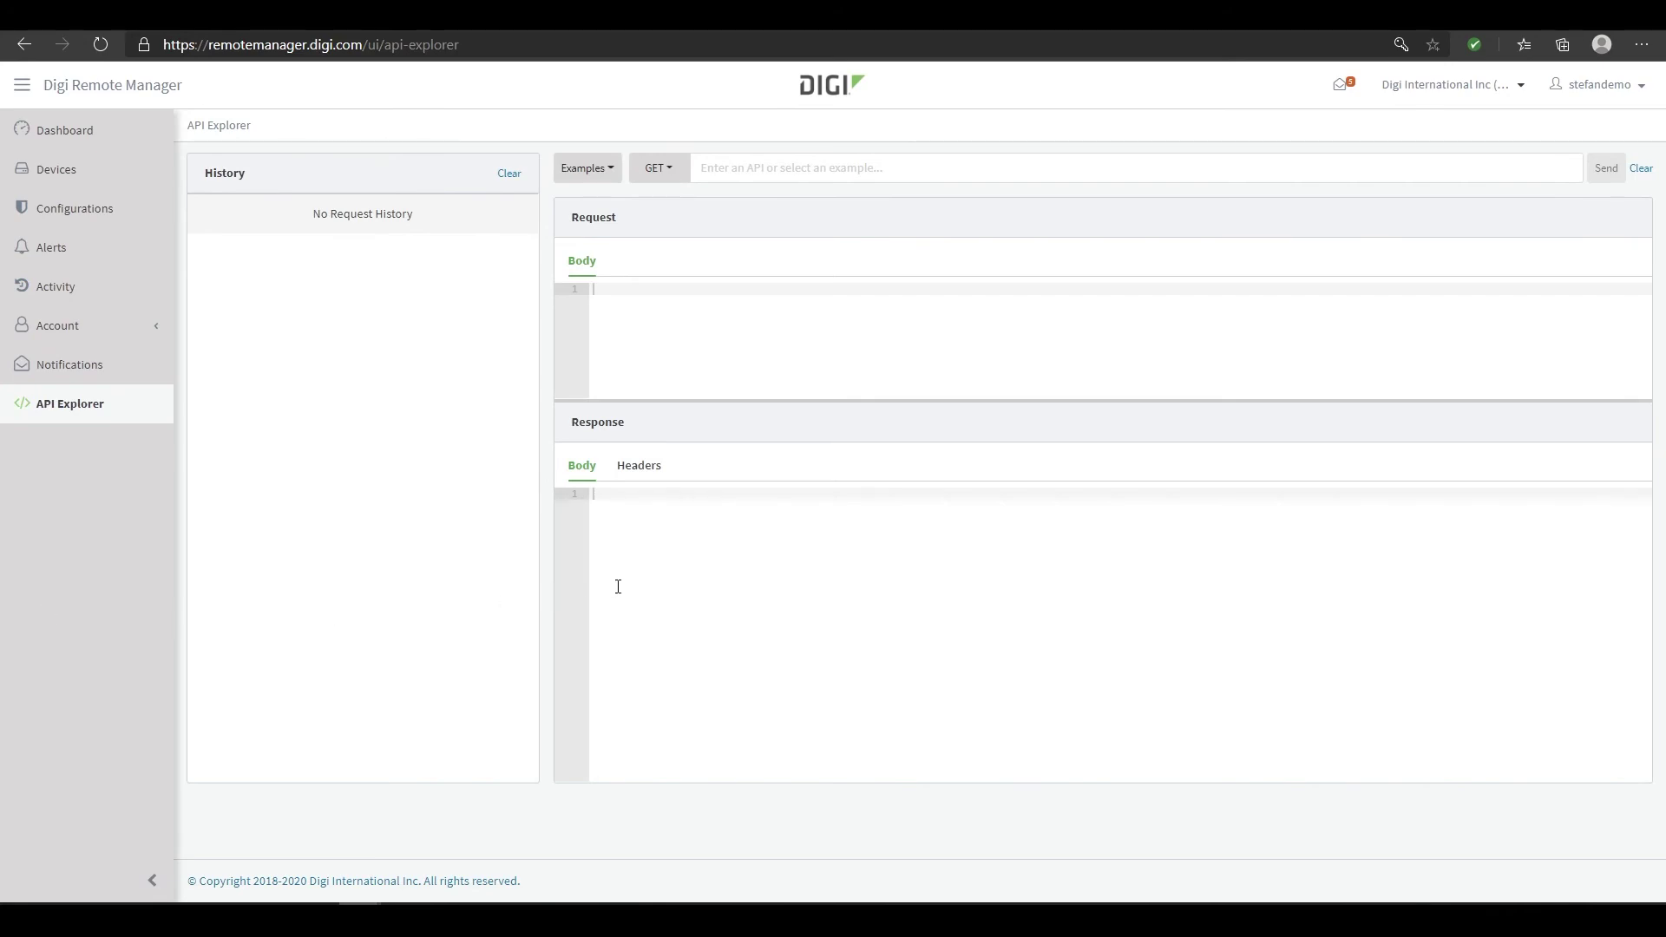
# Load the v1/alerts API summary example, send GET /ws/v1/alerts, and scroll the 200 JSON response
pyautogui.click(607, 178)
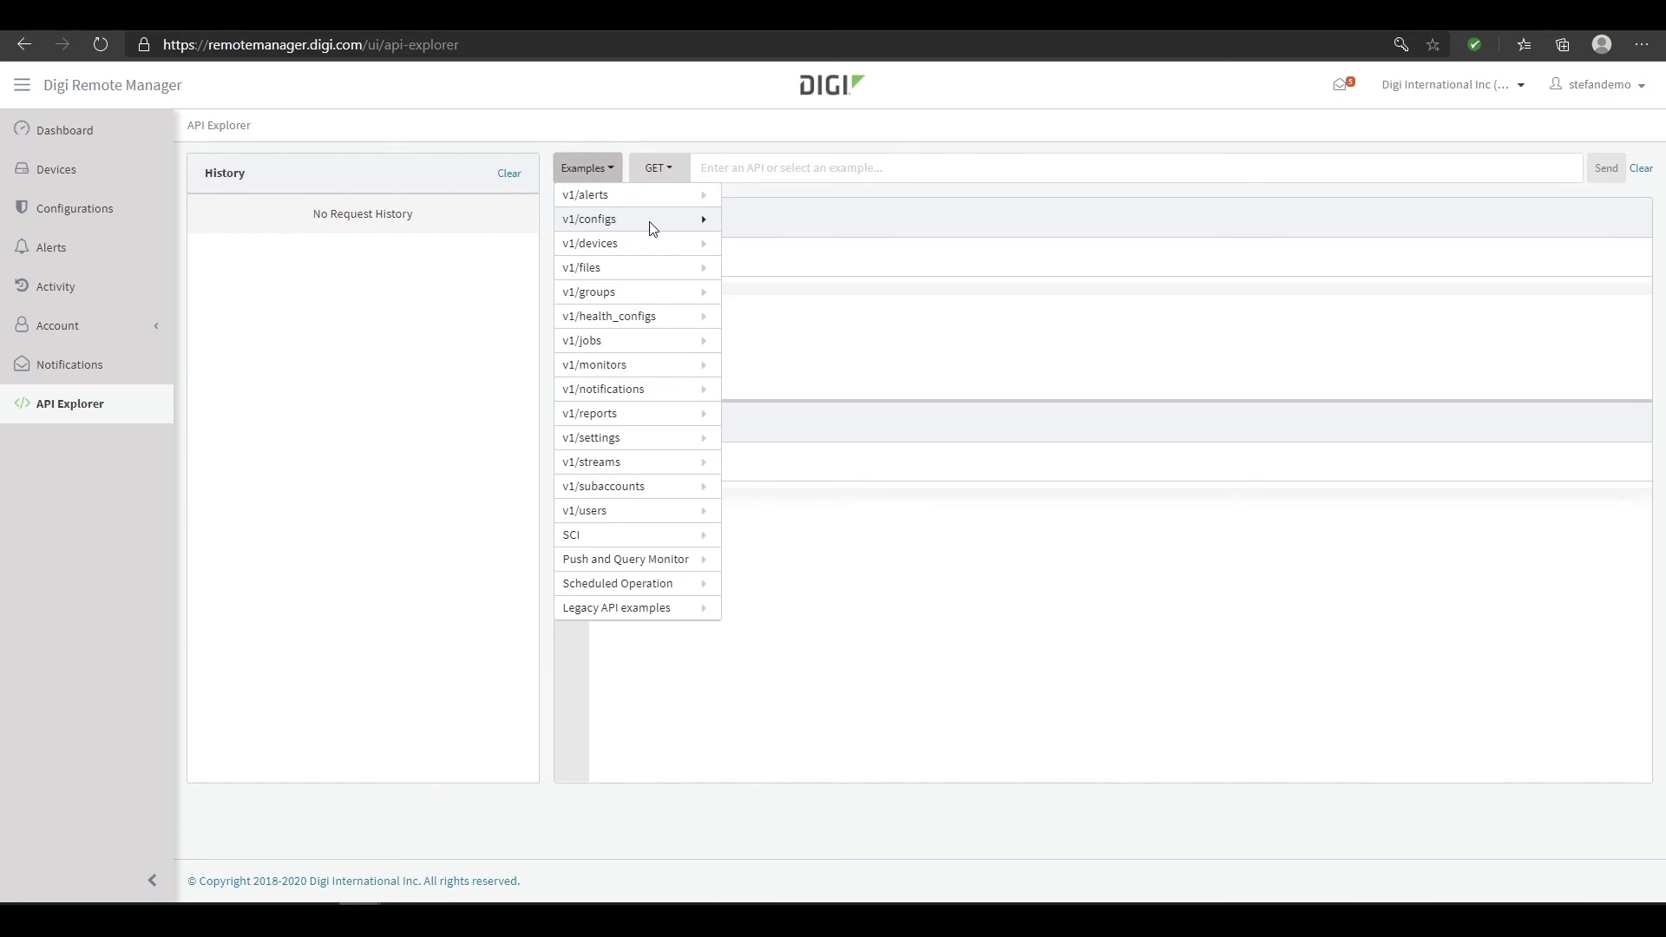
pyautogui.moveTo(653, 228)
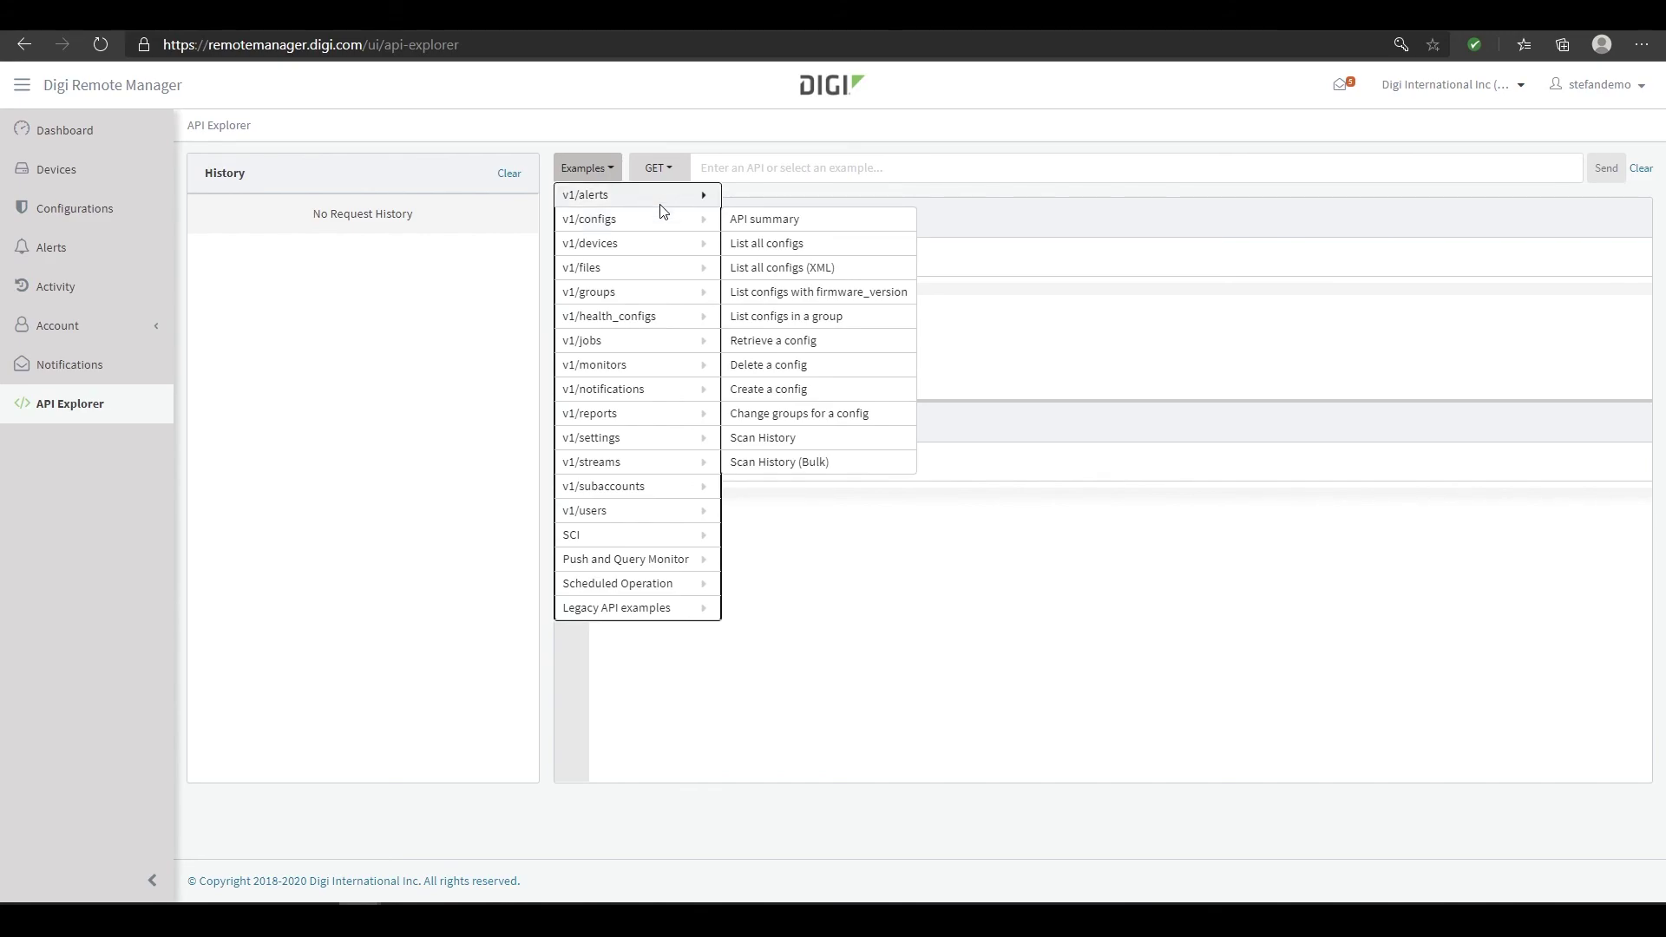
pyautogui.moveTo(669, 197)
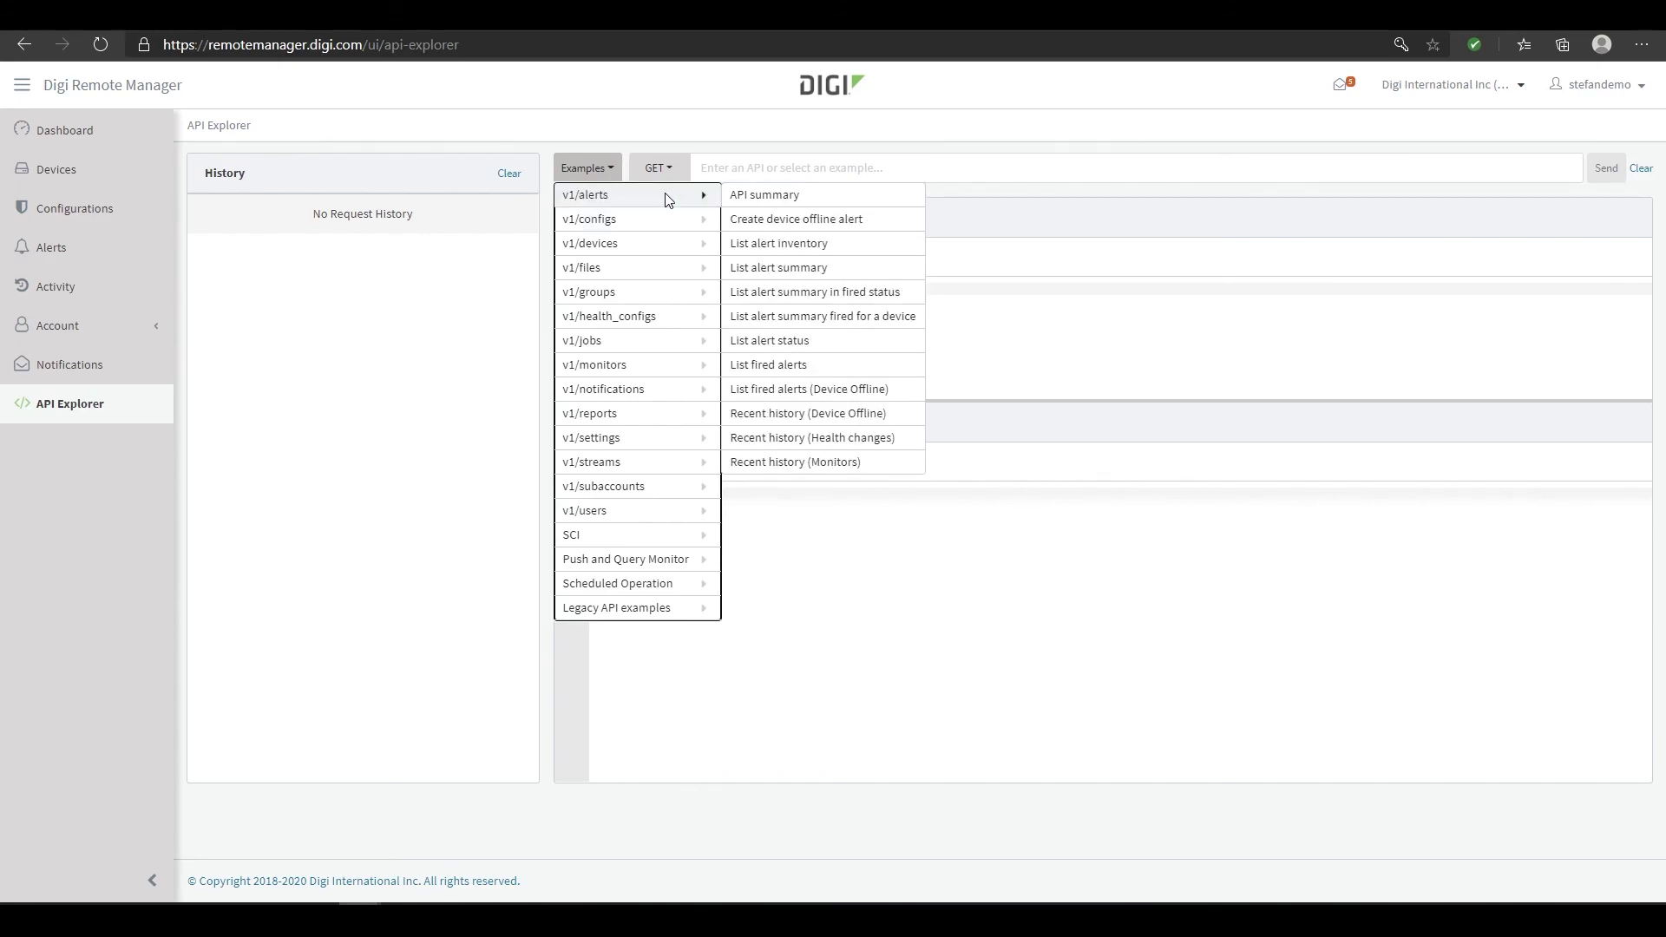
pyautogui.click(781, 198)
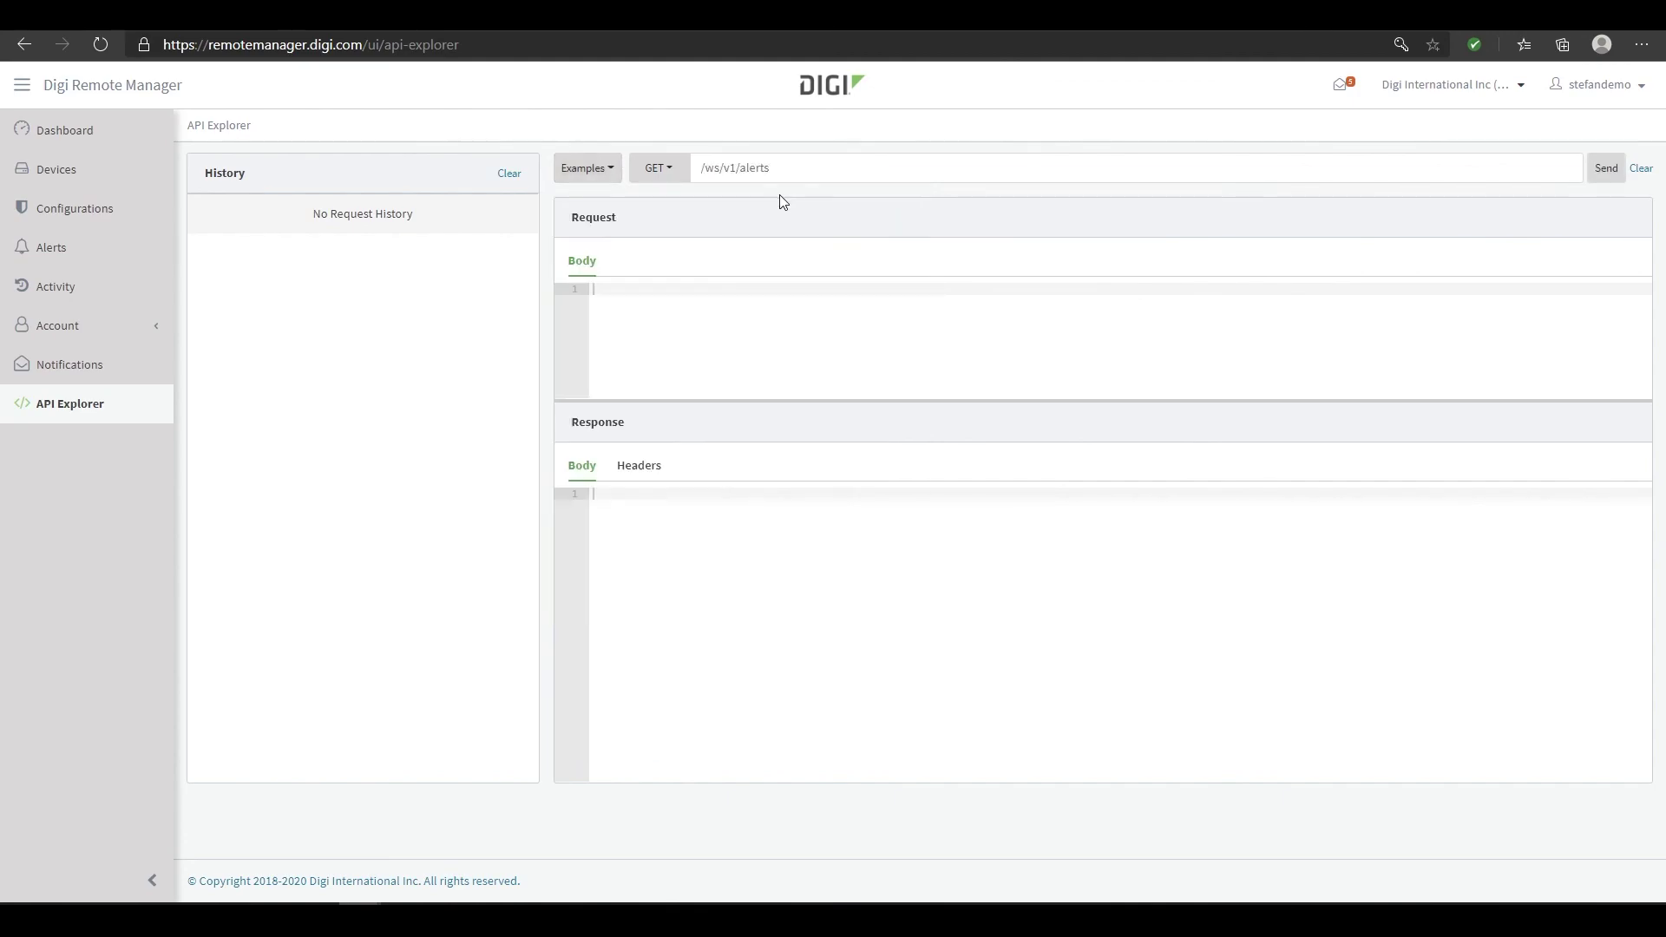
pyautogui.click(1606, 168)
pyautogui.scroll(-2, 934, 571)
pyautogui.scroll(-5, 935, 571)
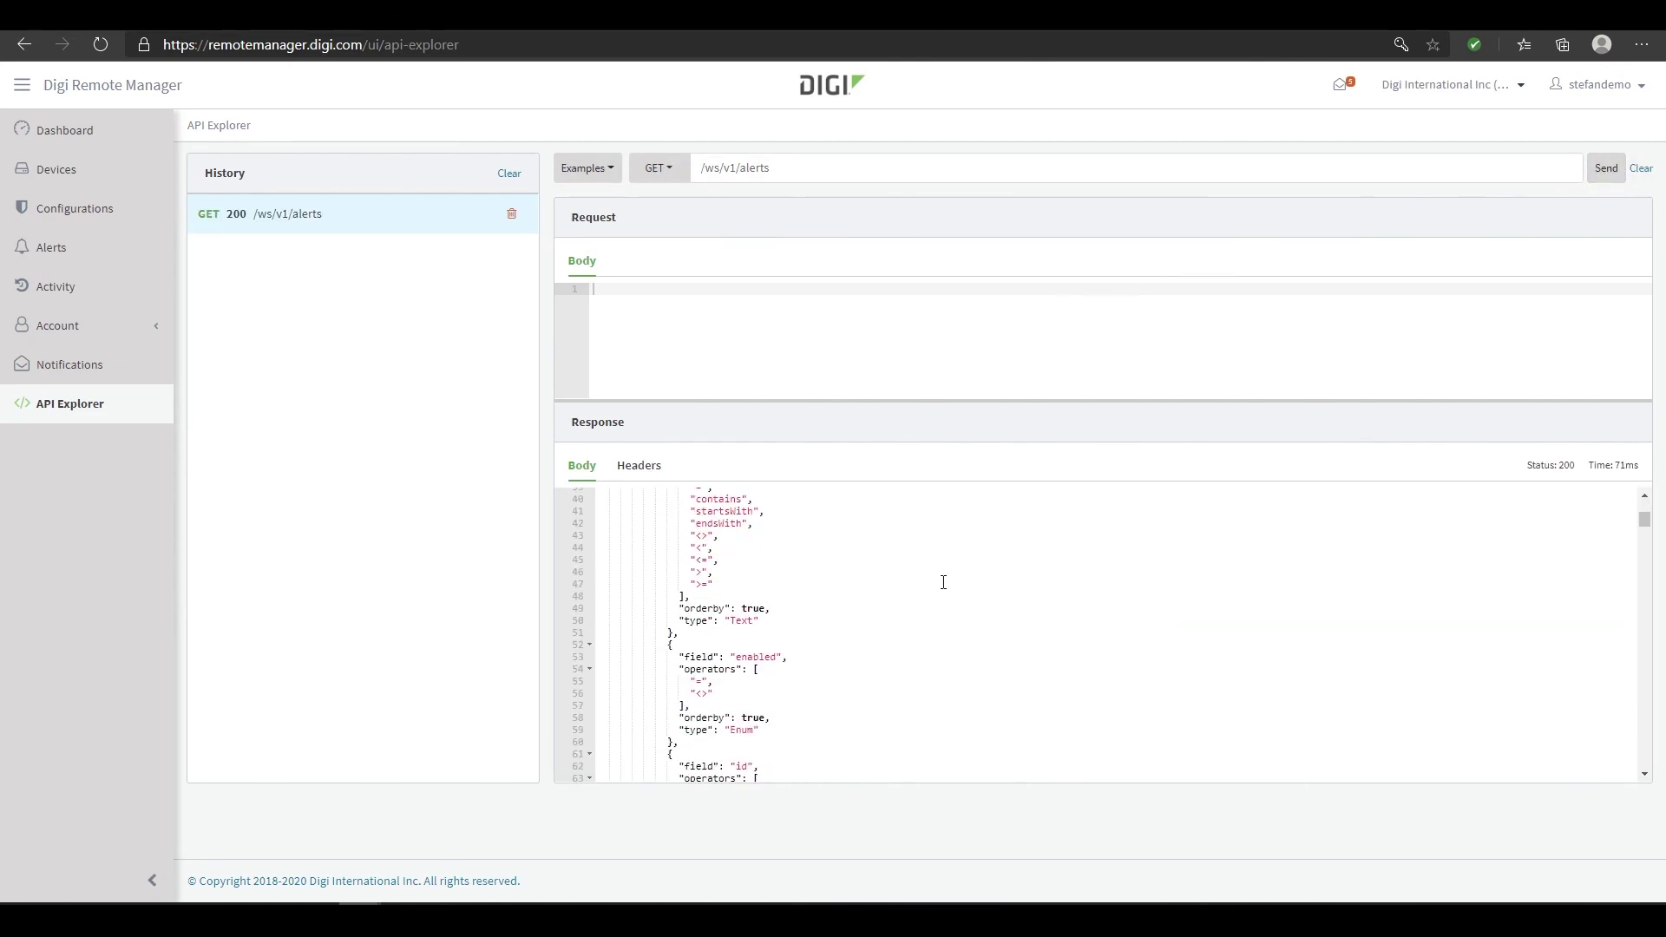
pyautogui.scroll(2, 943, 581)
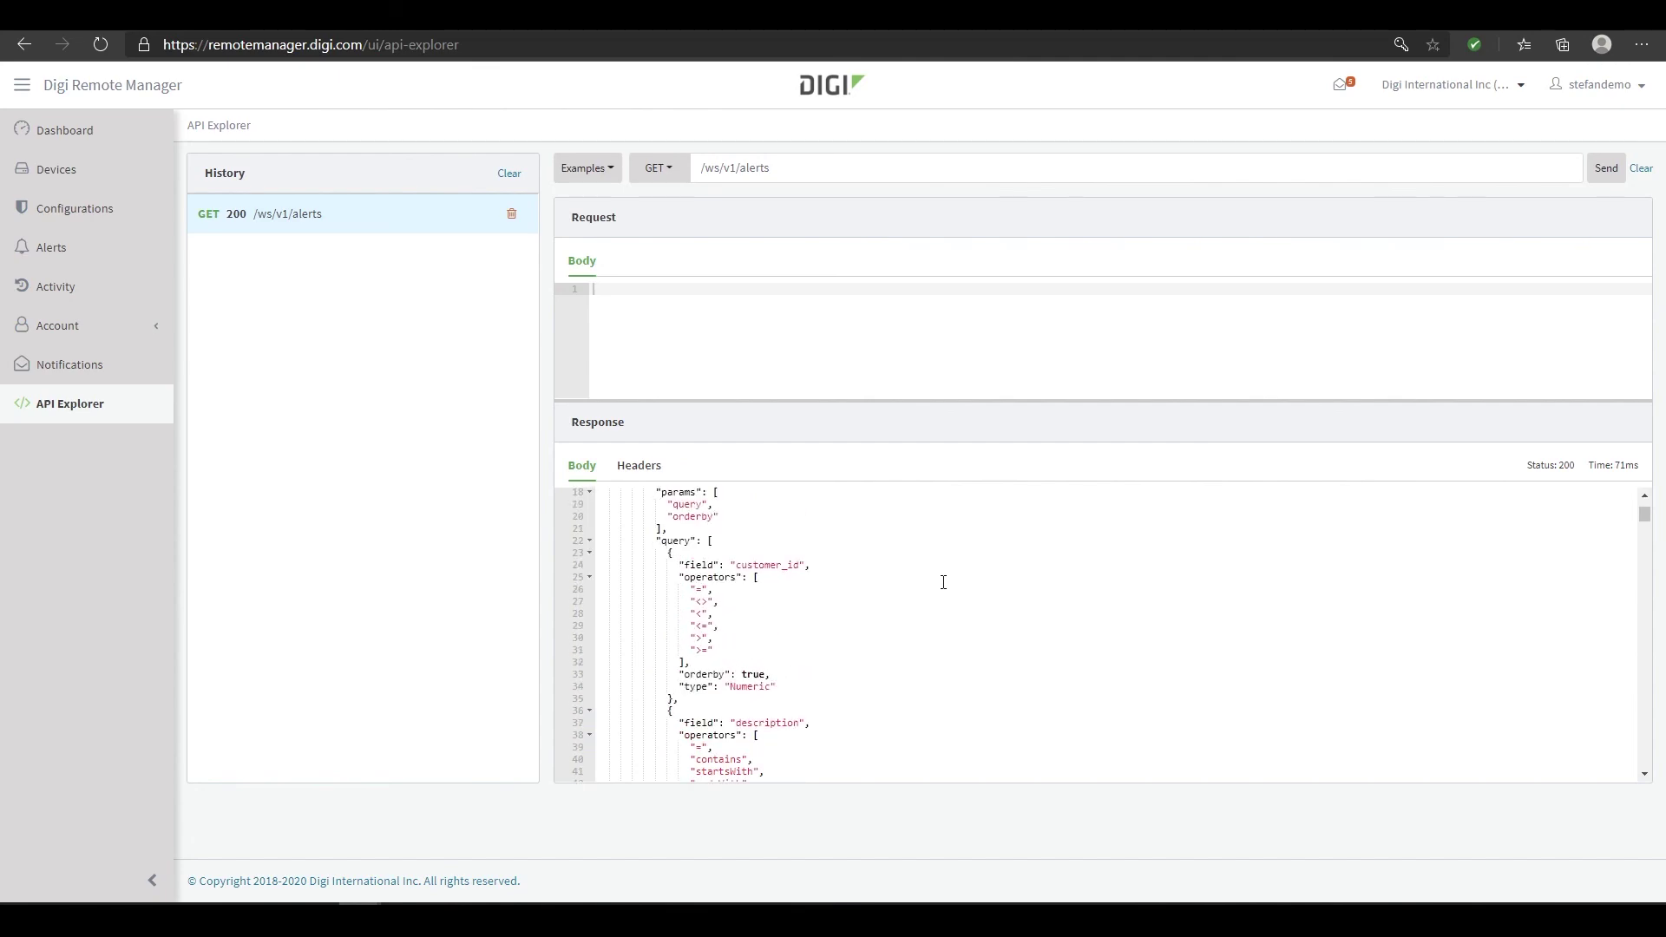
pyautogui.scroll(1, 943, 581)
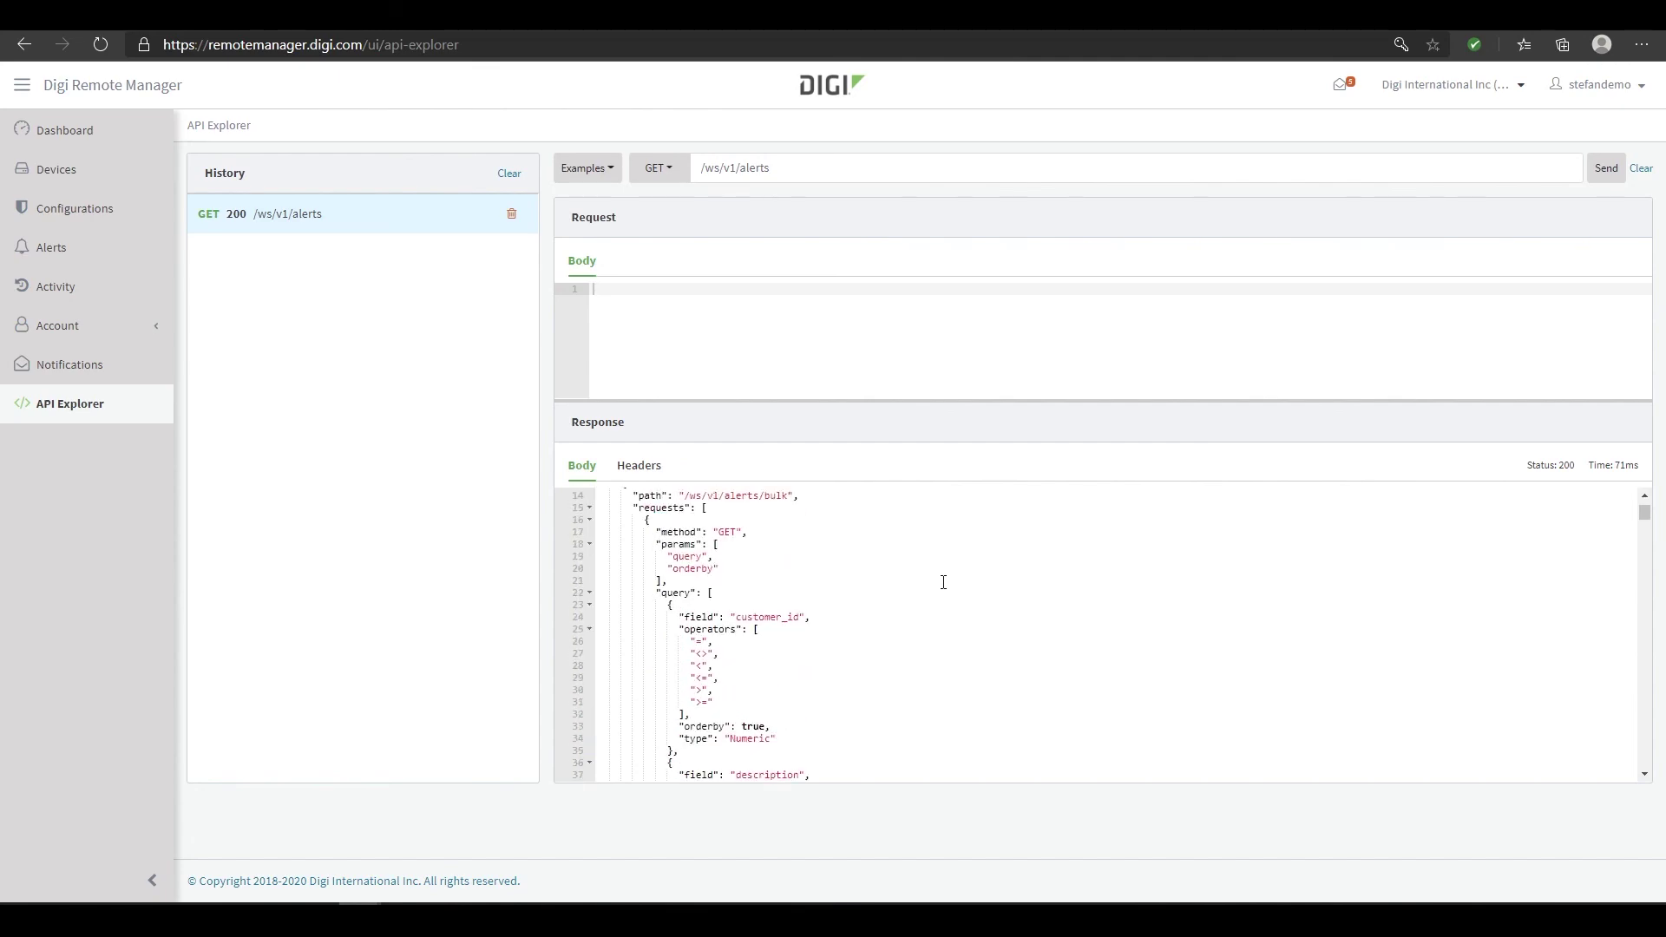